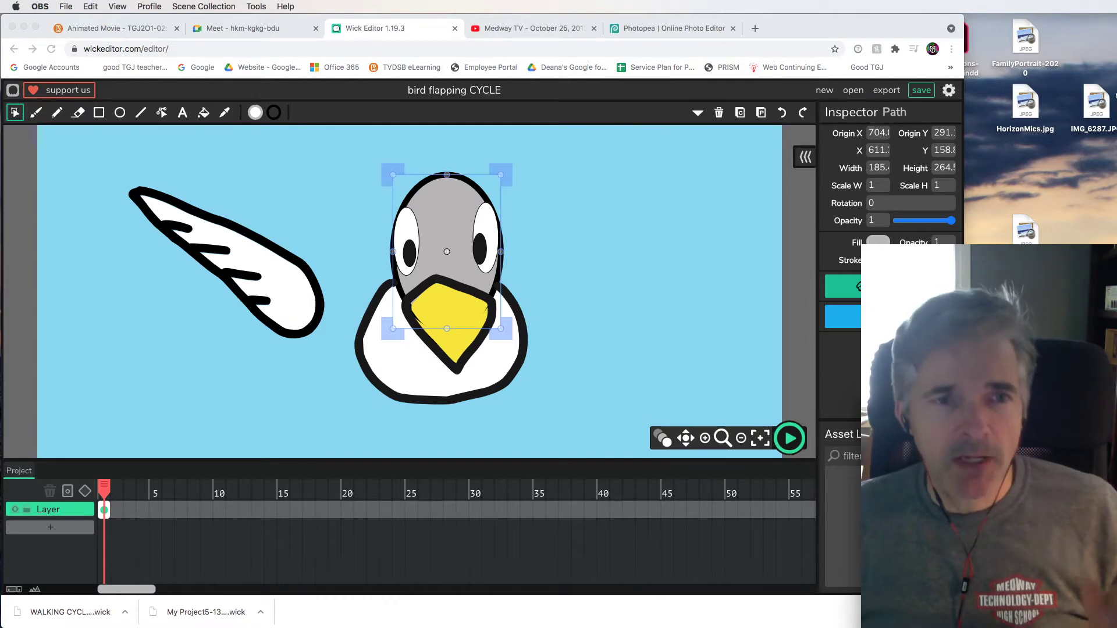
click(655, 287)
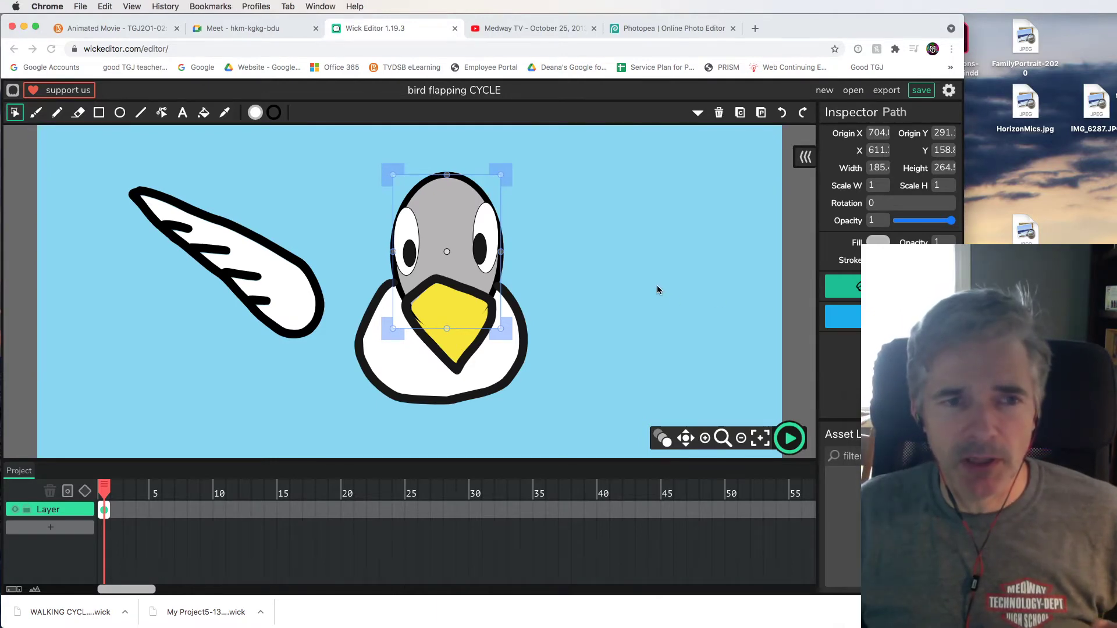
click(582, 260)
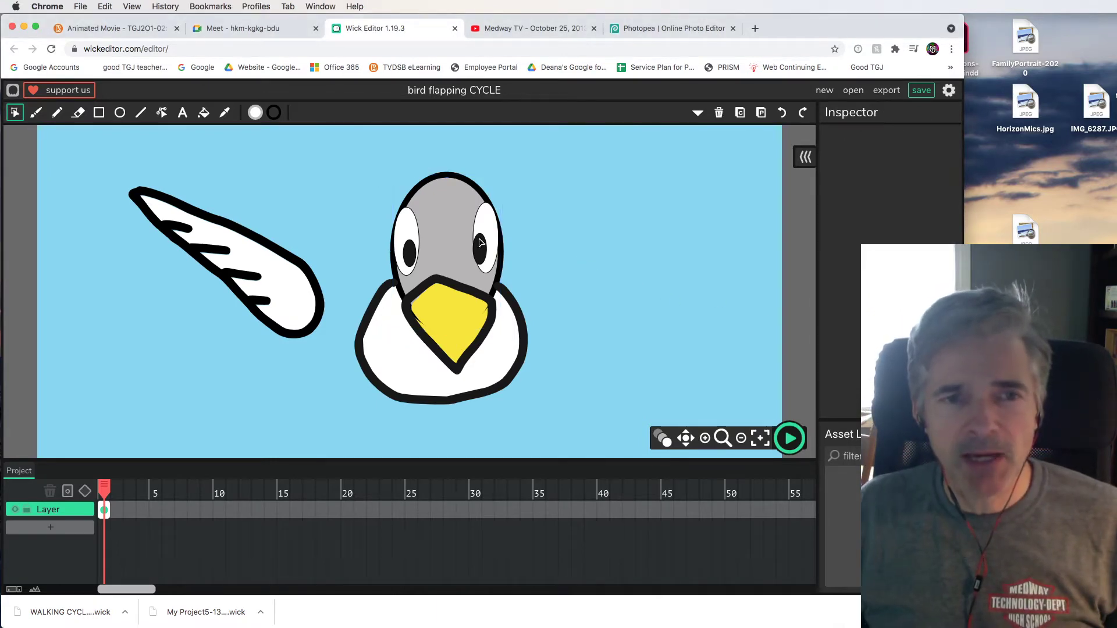
click(457, 313)
click(449, 343)
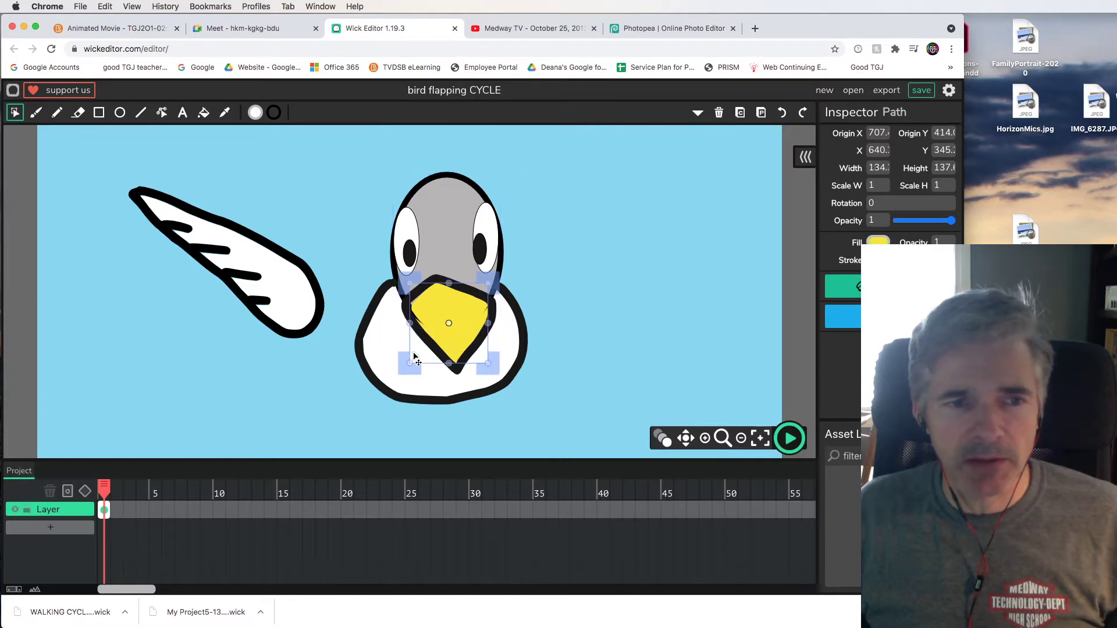
click(384, 347)
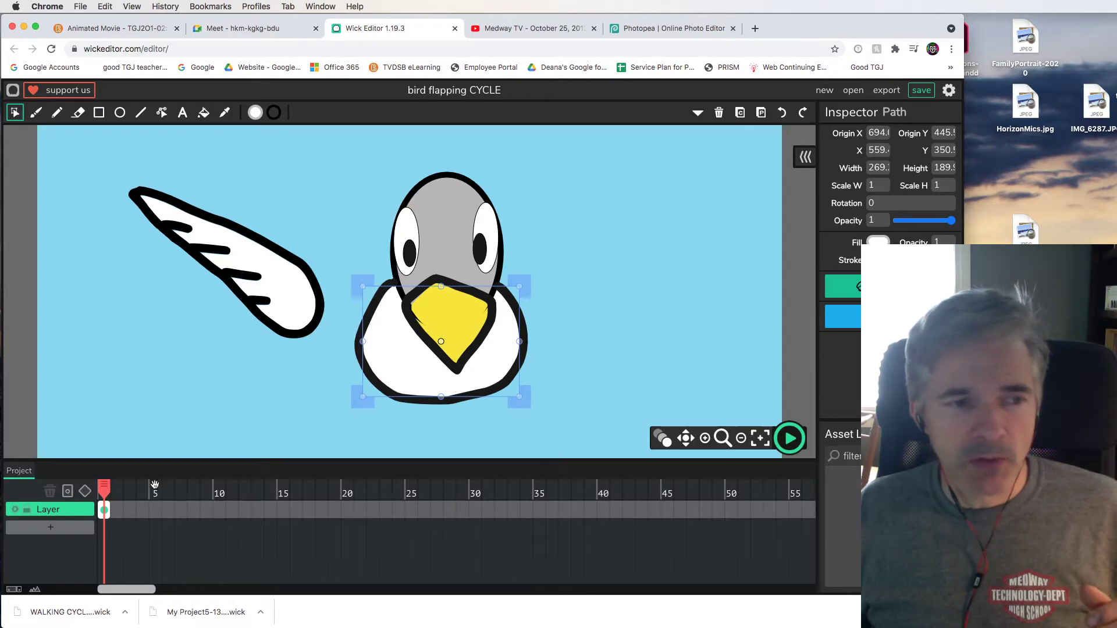
- Extend the artwork's frame to a length of 48 and add a tween at frame 1 containing the whole bird and wing
drag(107, 510, 711, 518)
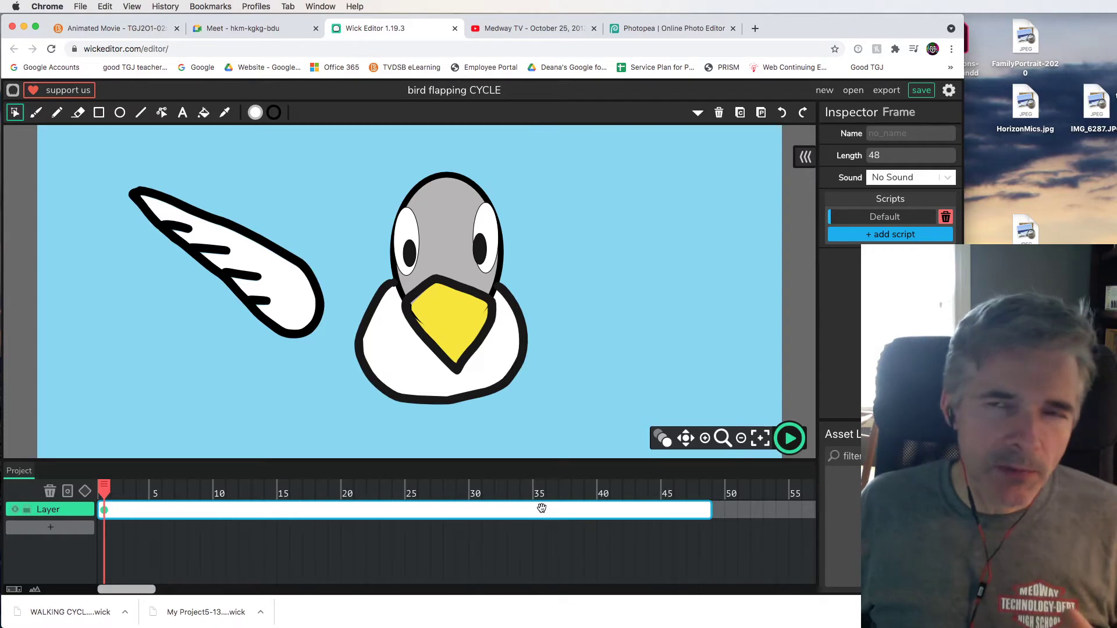
drag(116, 144, 564, 420)
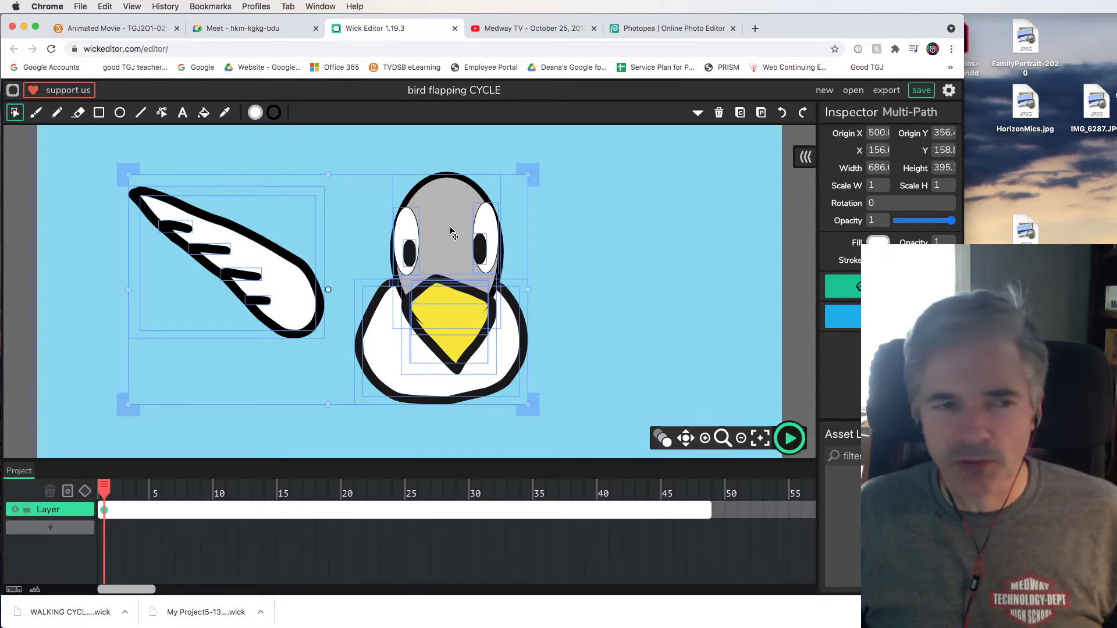
click(85, 491)
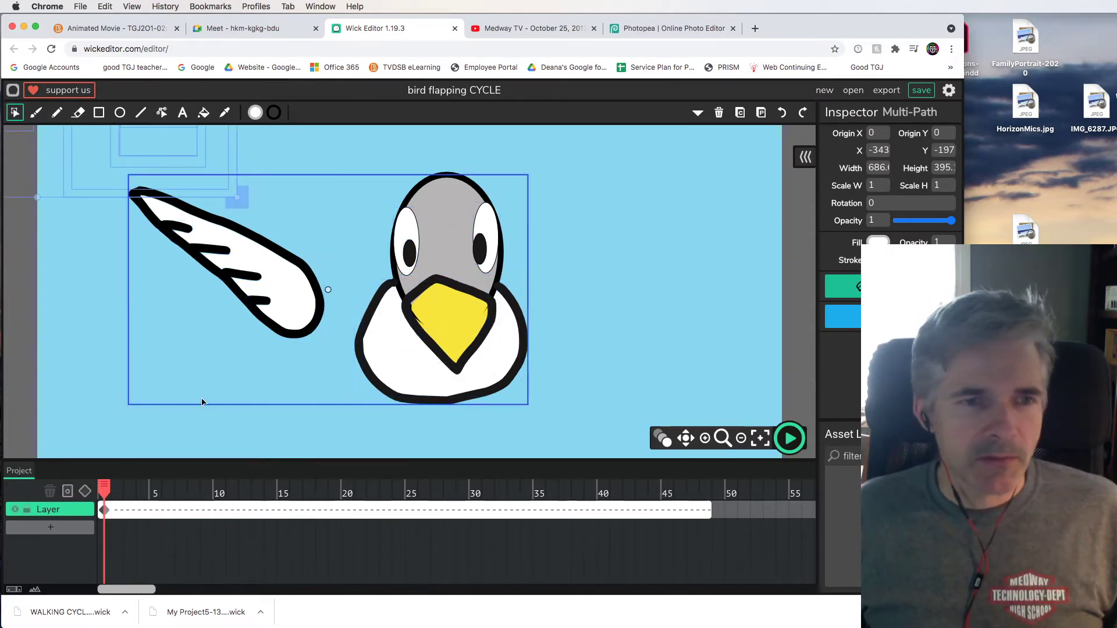
click(568, 303)
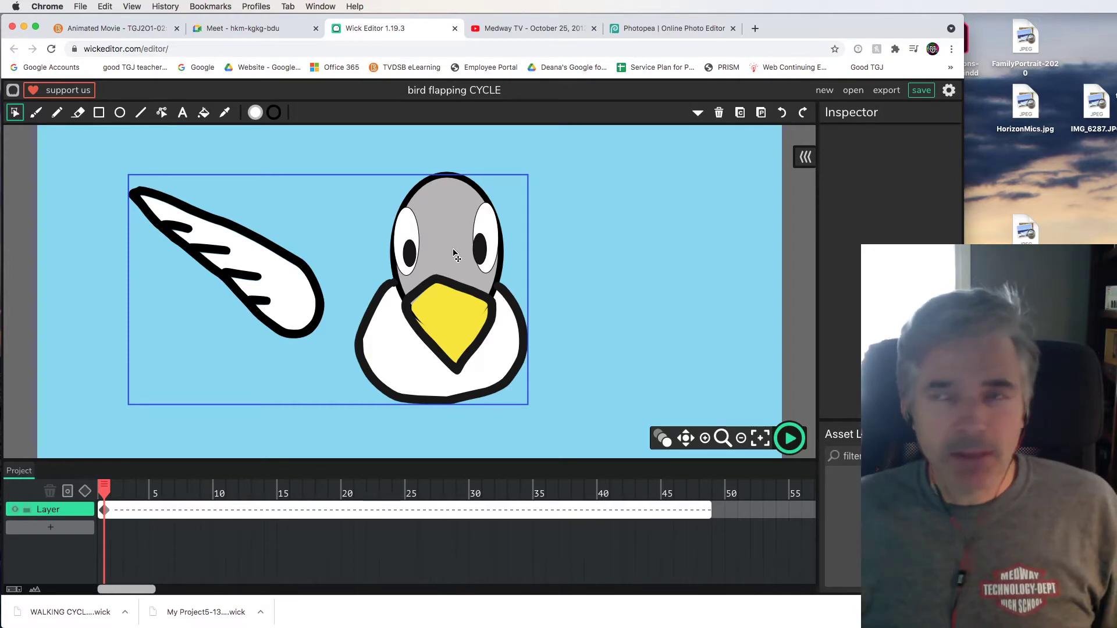
- Open the bird clip to edit its own timeline
key(F8)
double_click(456, 254)
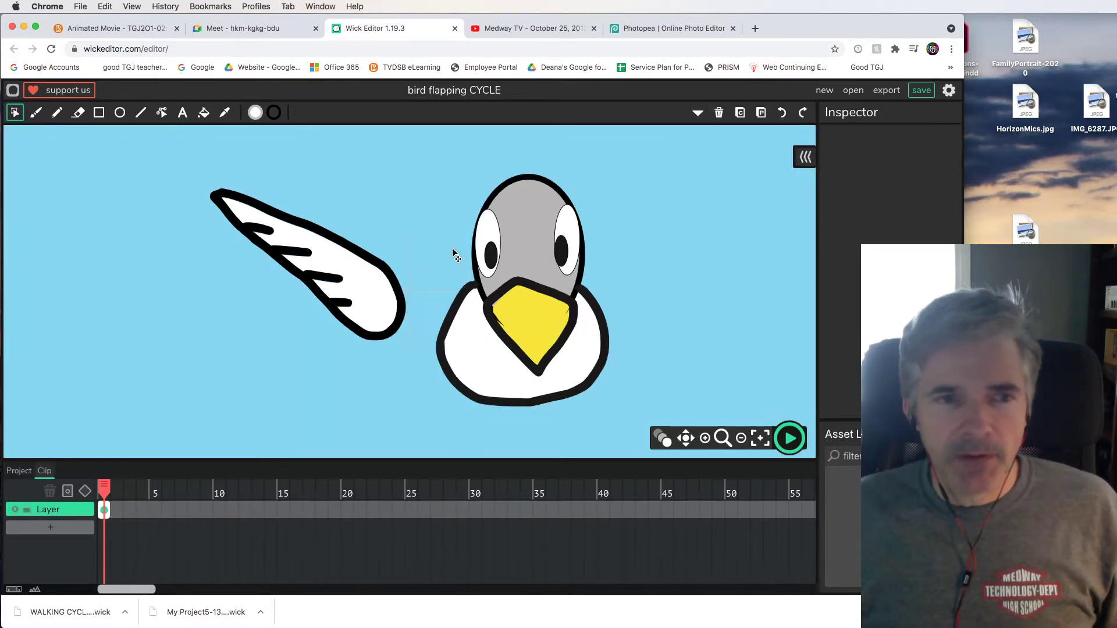
click(741, 438)
click(741, 438)
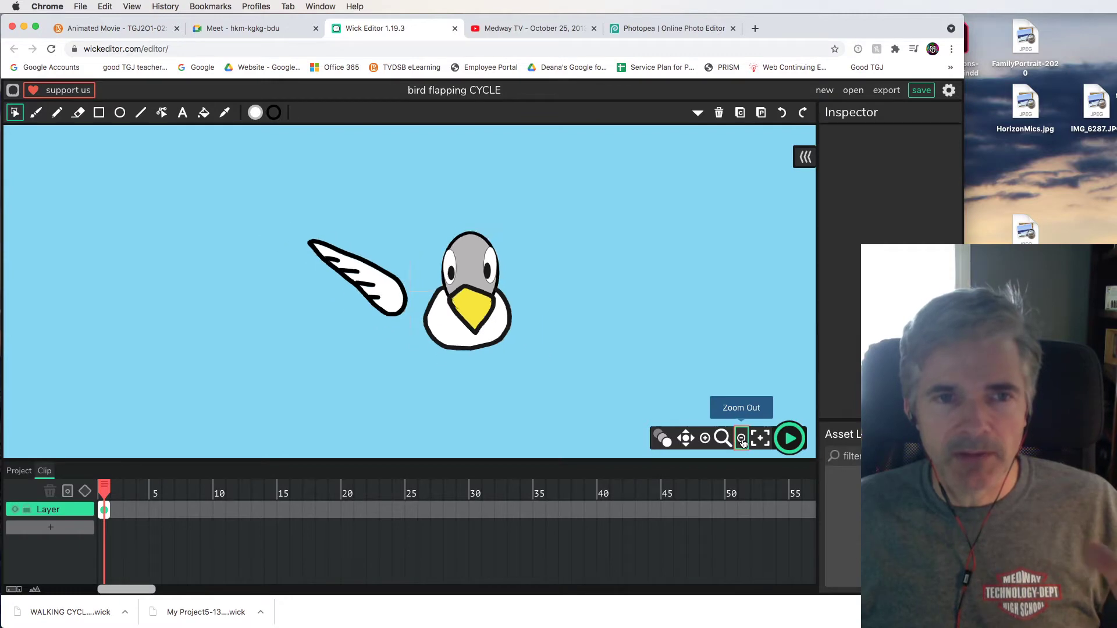
click(741, 438)
click(742, 441)
click(742, 441)
click(741, 440)
click(705, 440)
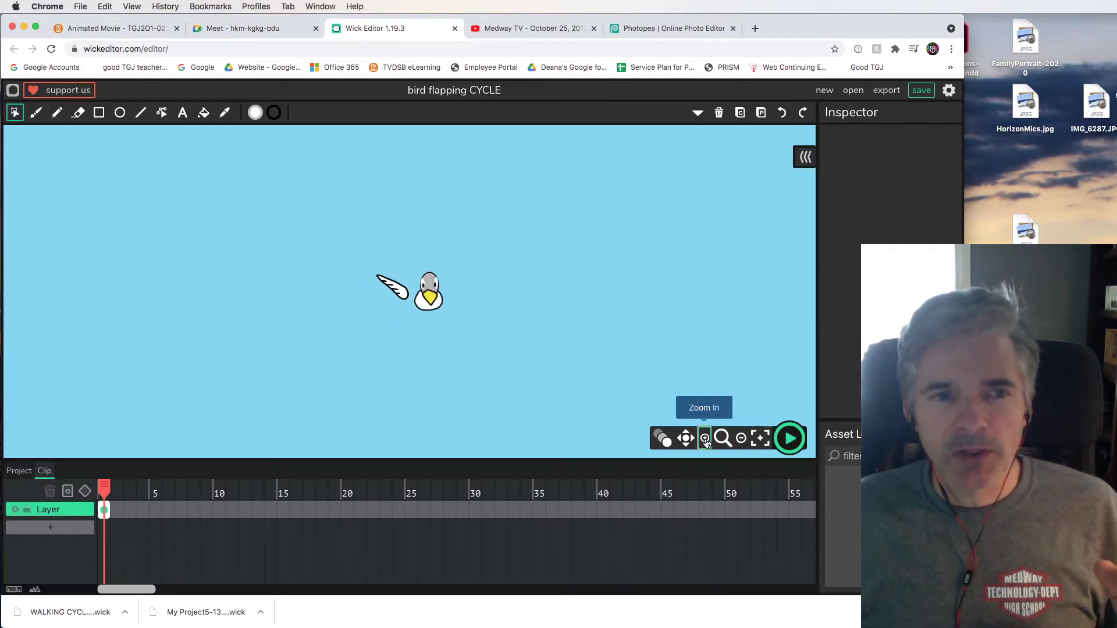
click(705, 441)
click(705, 441)
click(705, 441)
click(705, 441)
click(705, 440)
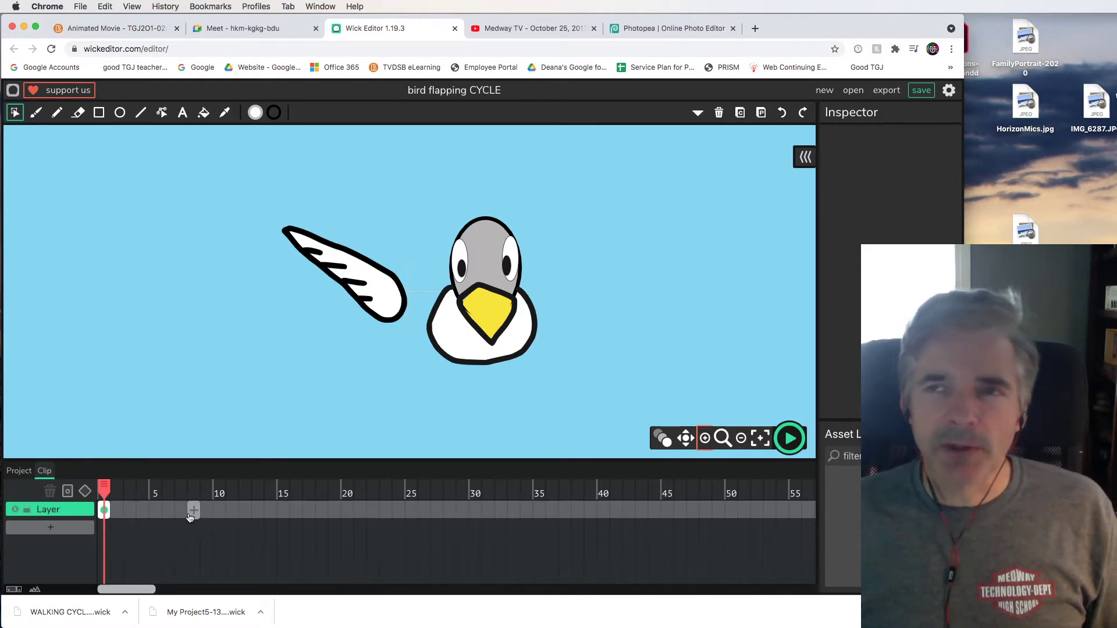
- Rename the clip's existing layer to "bird"
click(25, 505)
click(893, 135)
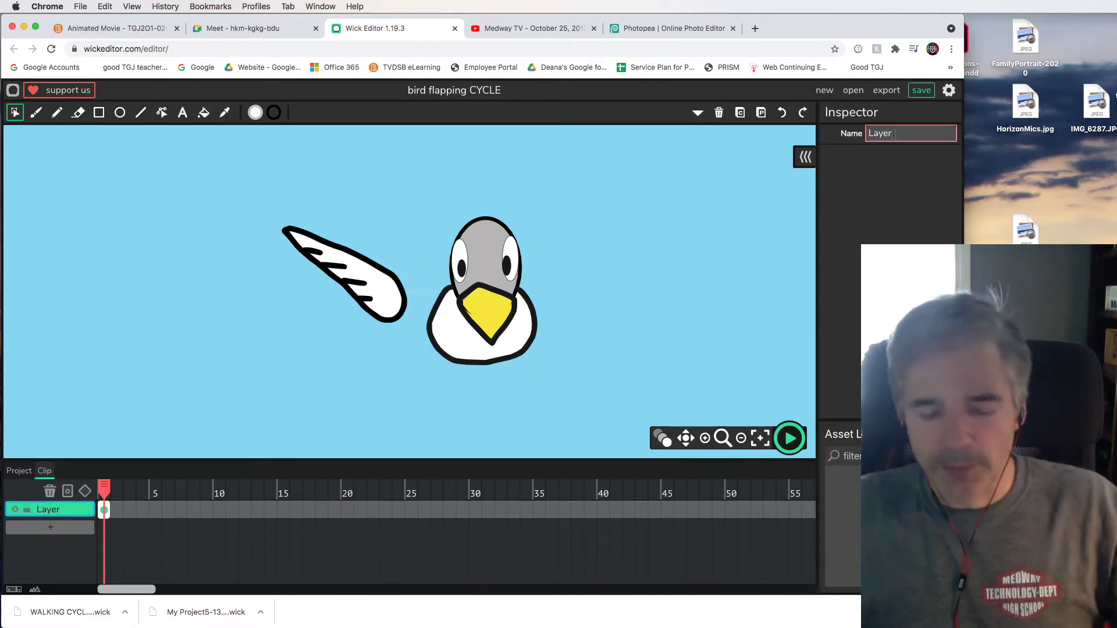
double_click(894, 135)
text(birde)
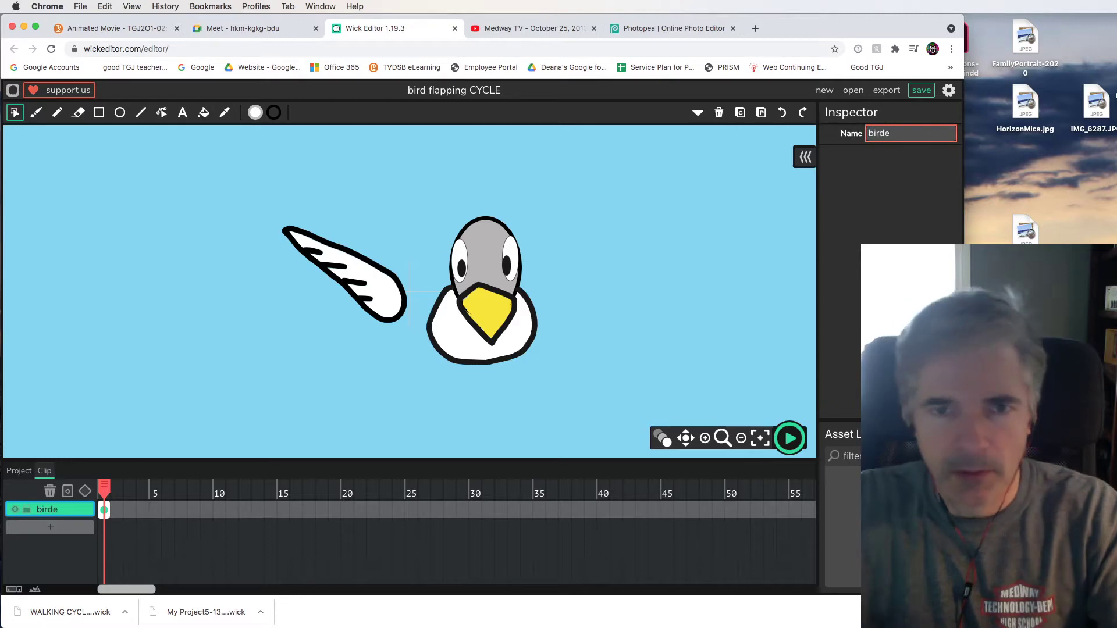
key(BackSpace)
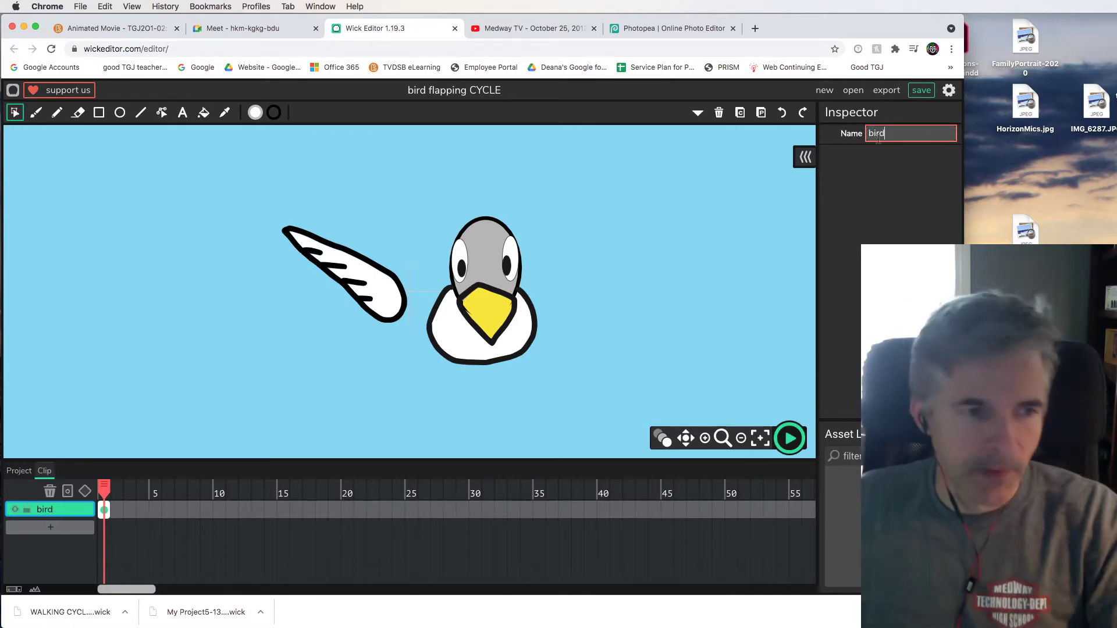
- Add two layers below the bird layer and name them "left" and "right"
click(50, 529)
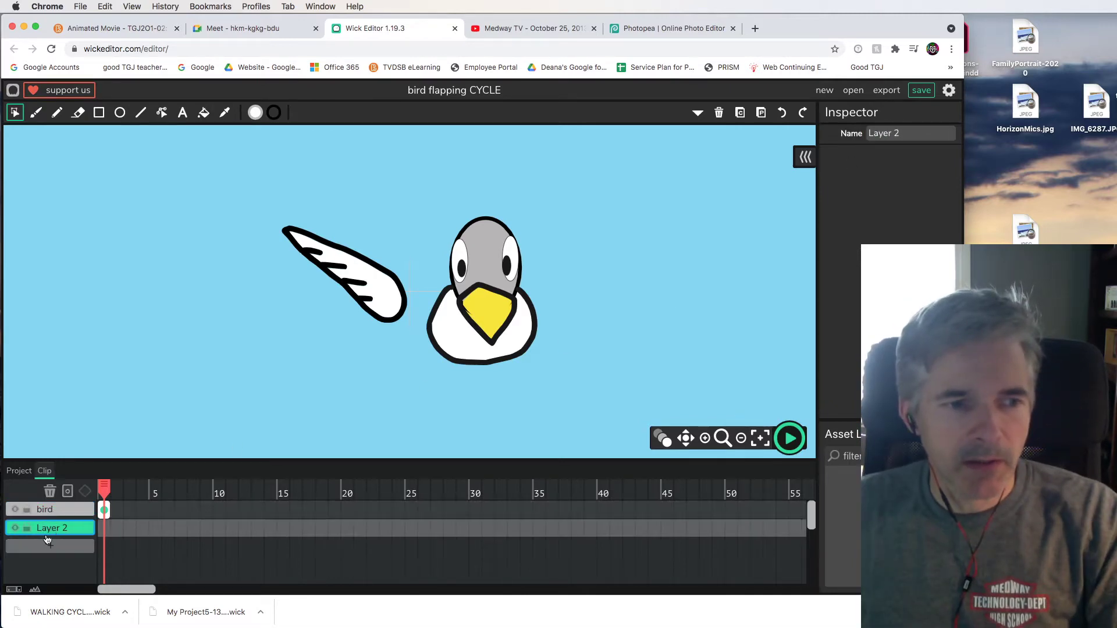
click(51, 547)
click(50, 528)
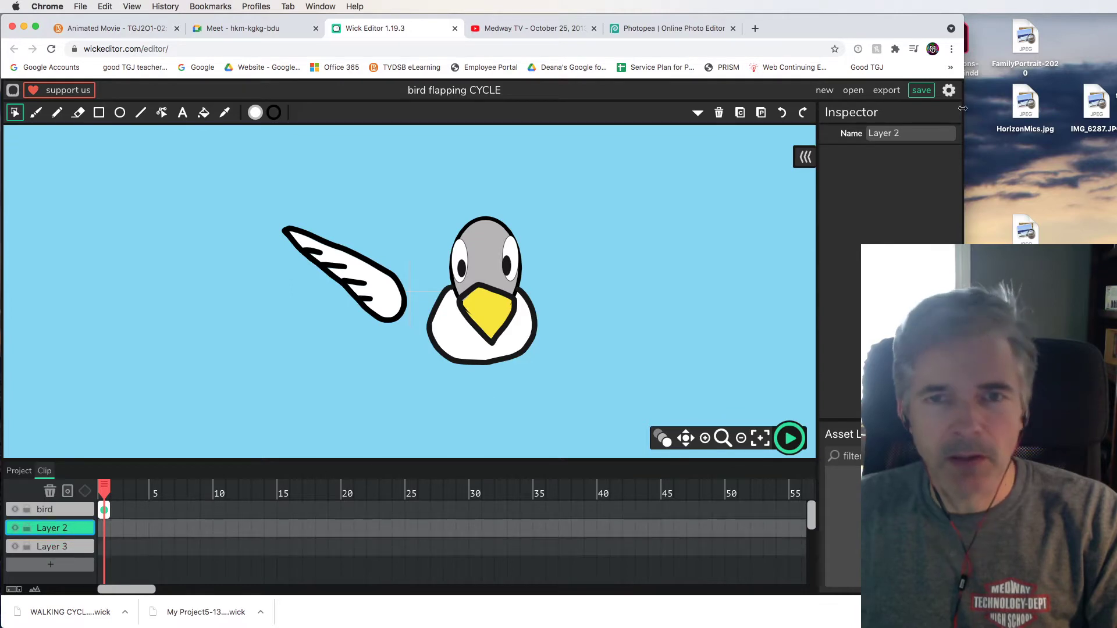
click(909, 133)
text(left)
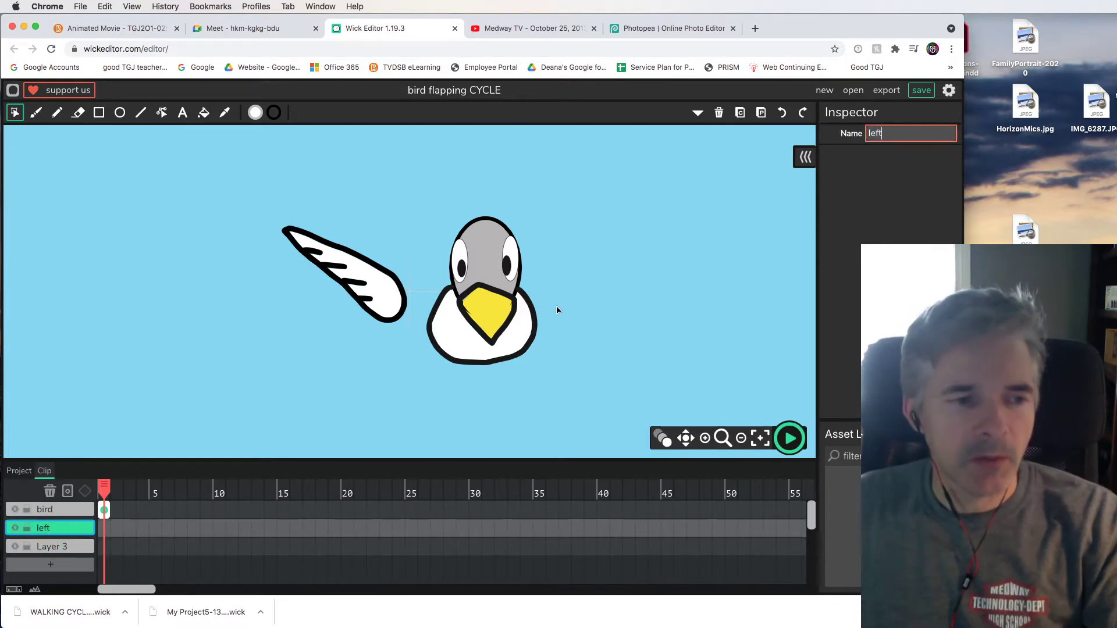
click(53, 547)
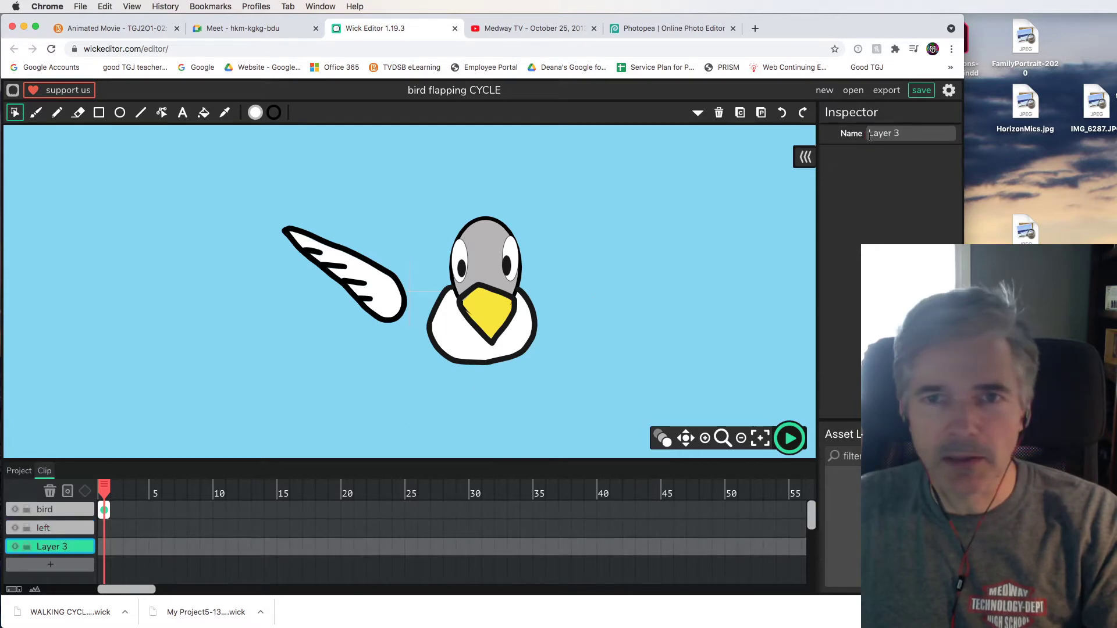
click(907, 135)
text(right)
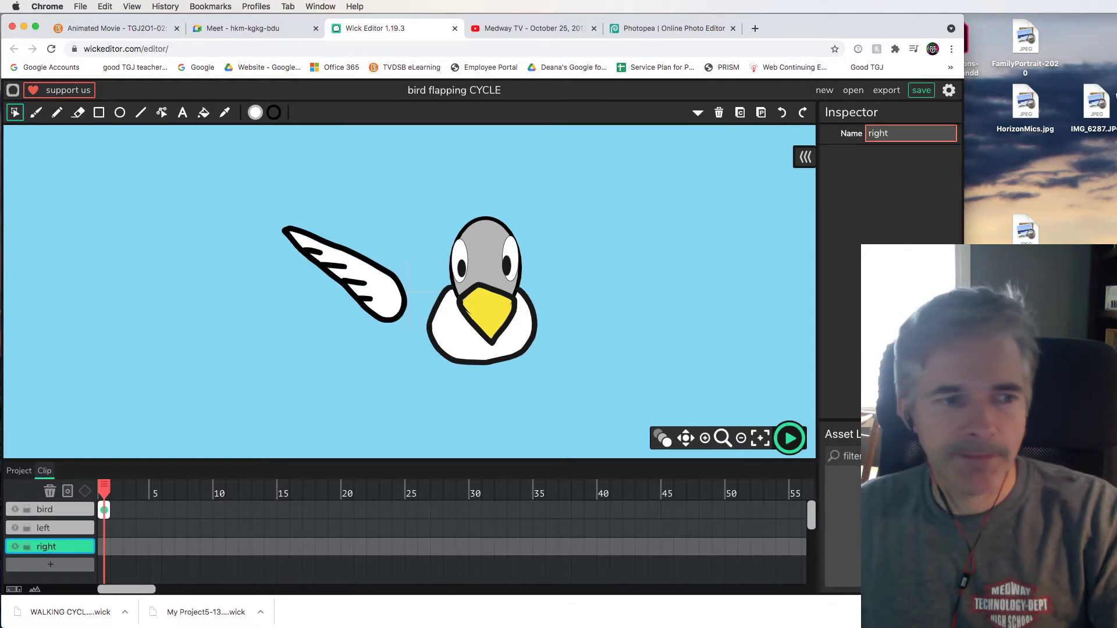
- Cut the complete wing with its feather marks out of the bird layer
click(347, 278)
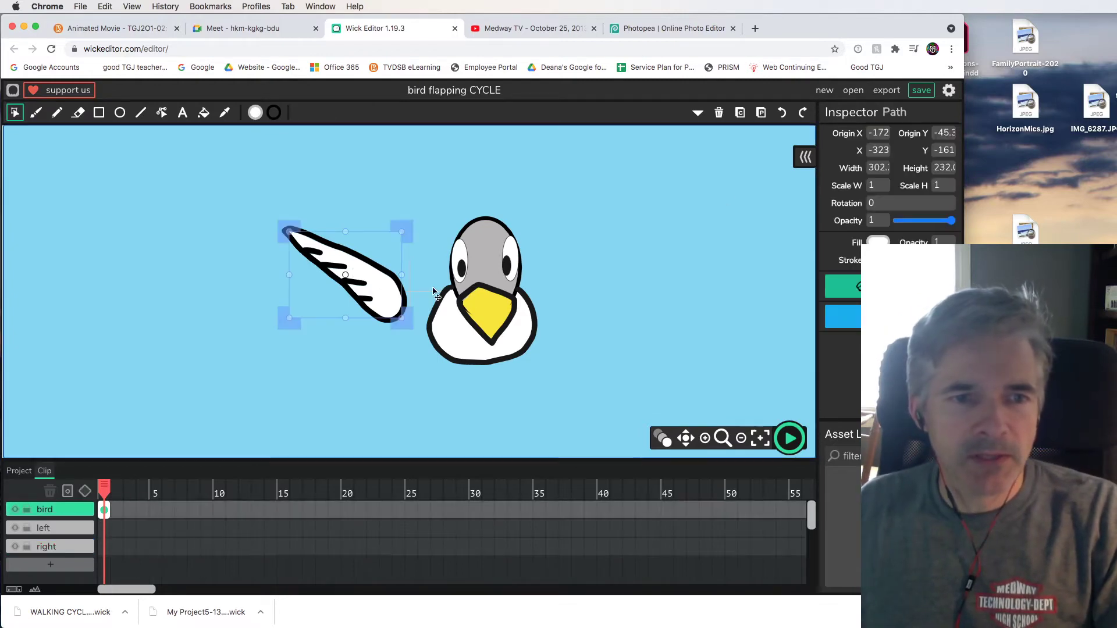
click(477, 305)
click(465, 294)
click(464, 347)
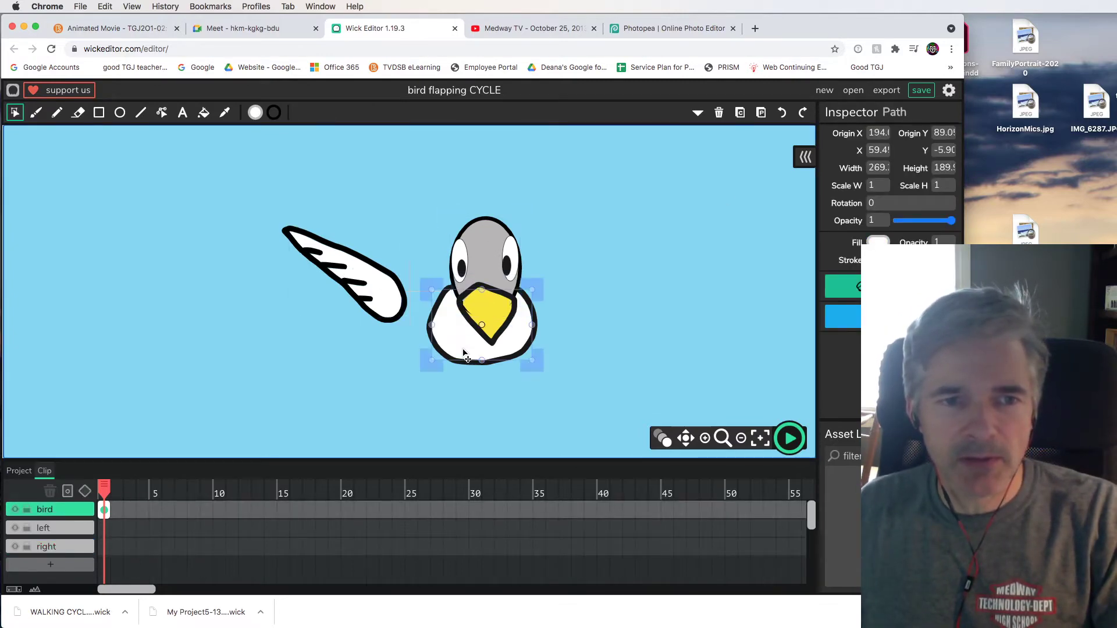
click(386, 300)
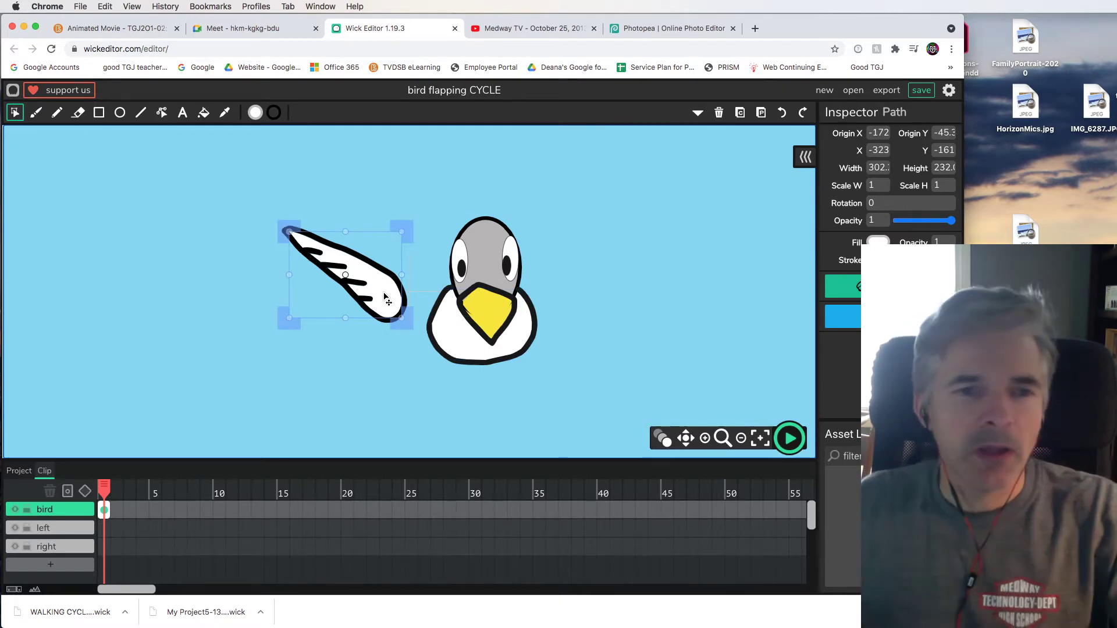
drag(249, 190, 413, 342)
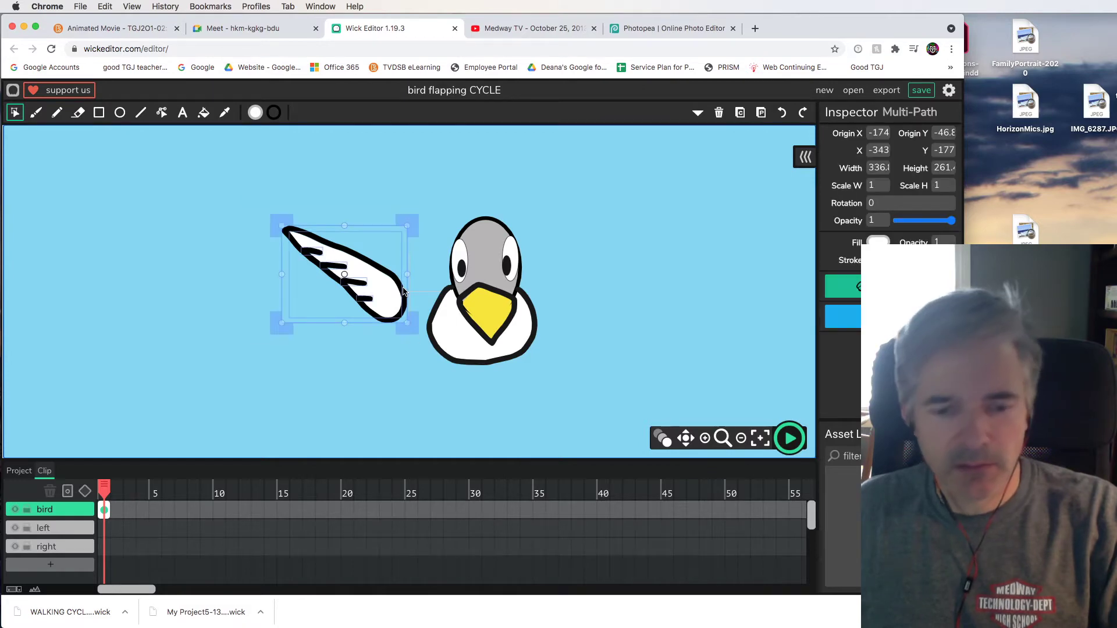
key(BackSpace)
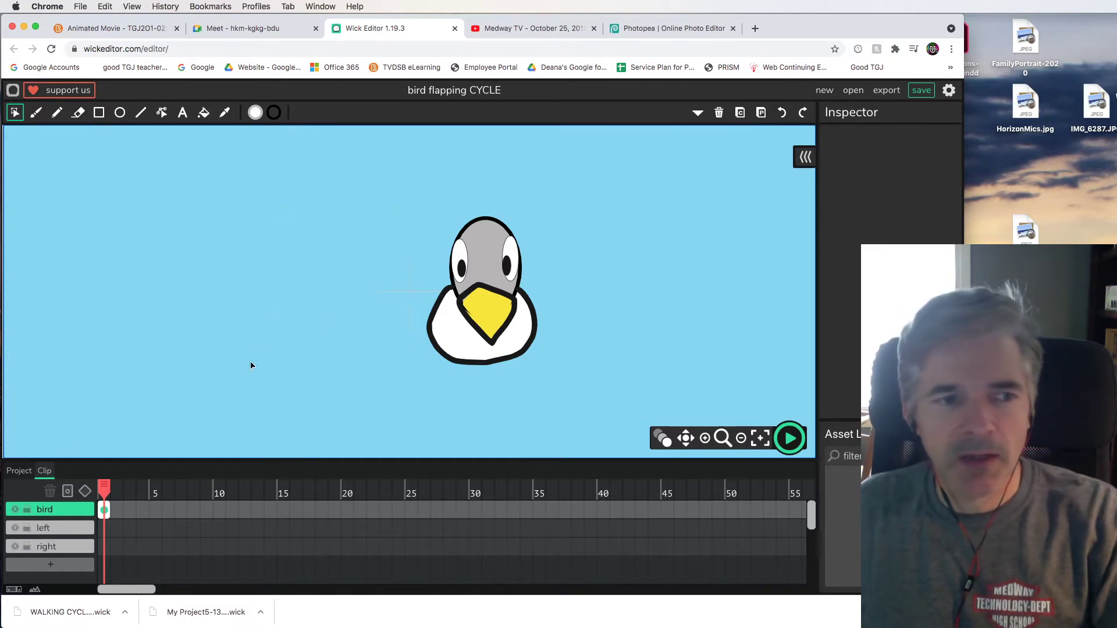
- Paste the wing into a new frame 1 on the right layer, mirrored horizontally and attached to the right side of the body
click(63, 527)
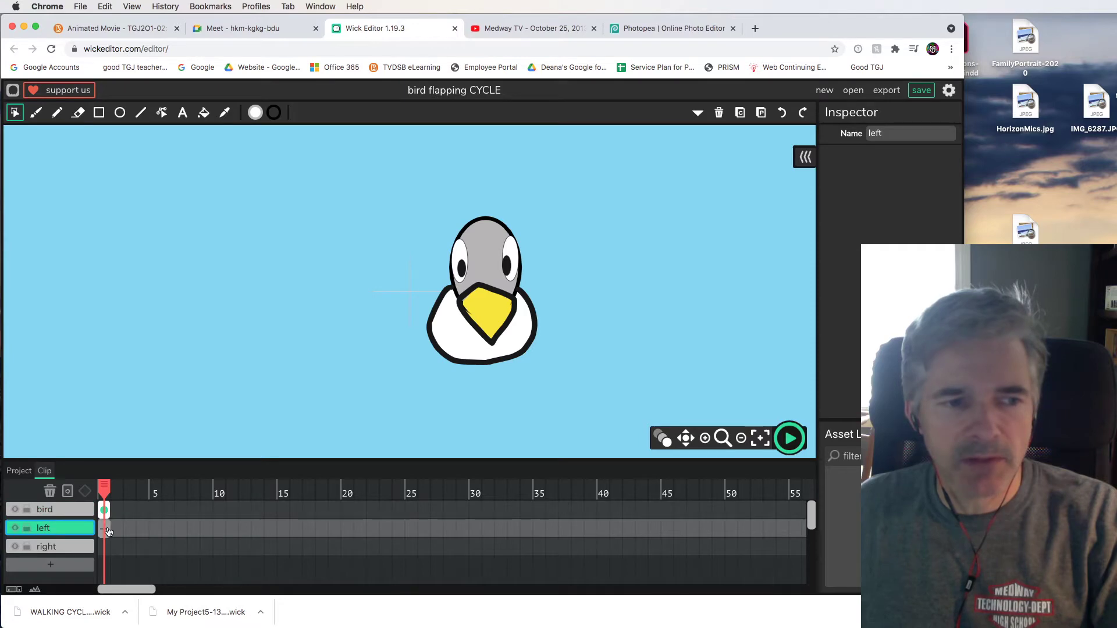
click(58, 547)
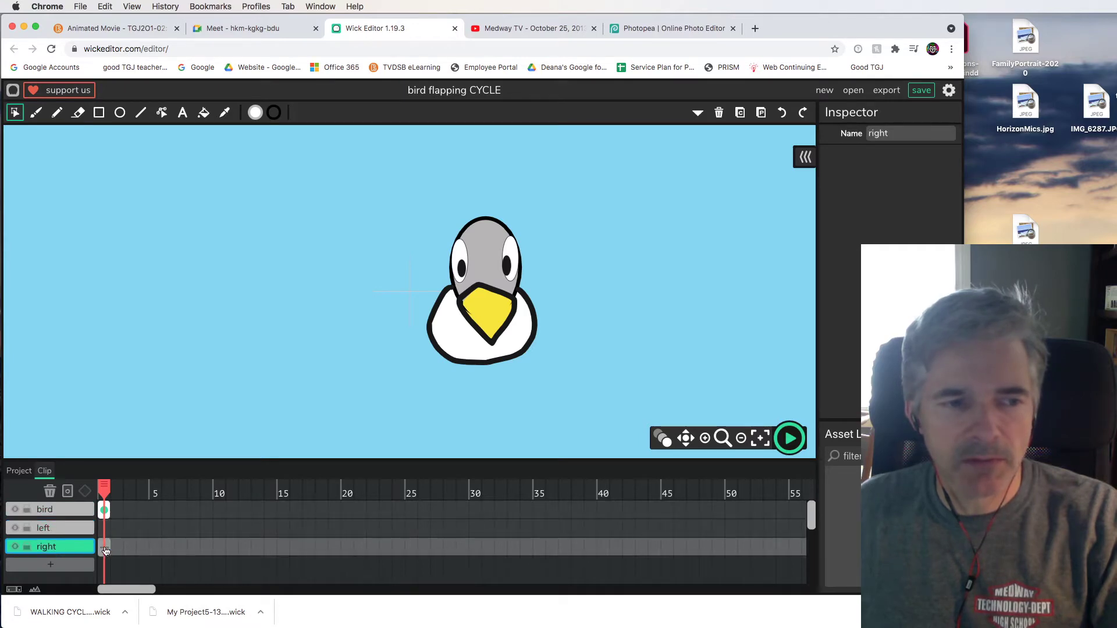
click(105, 547)
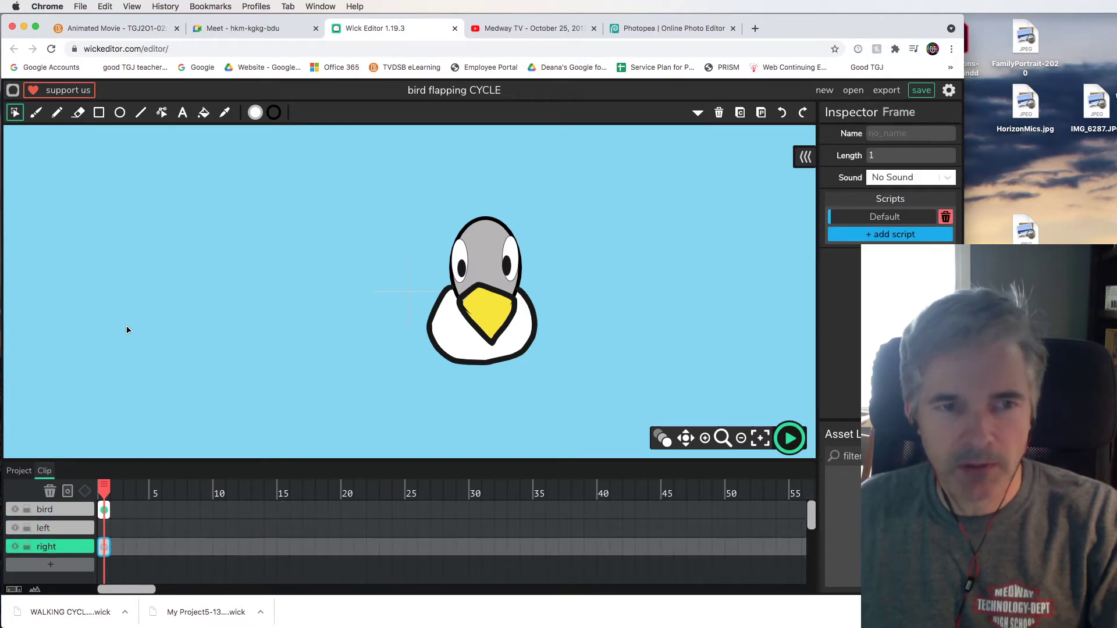
key(super+v)
drag(399, 308, 679, 327)
drag(690, 292, 562, 292)
drag(640, 276, 595, 278)
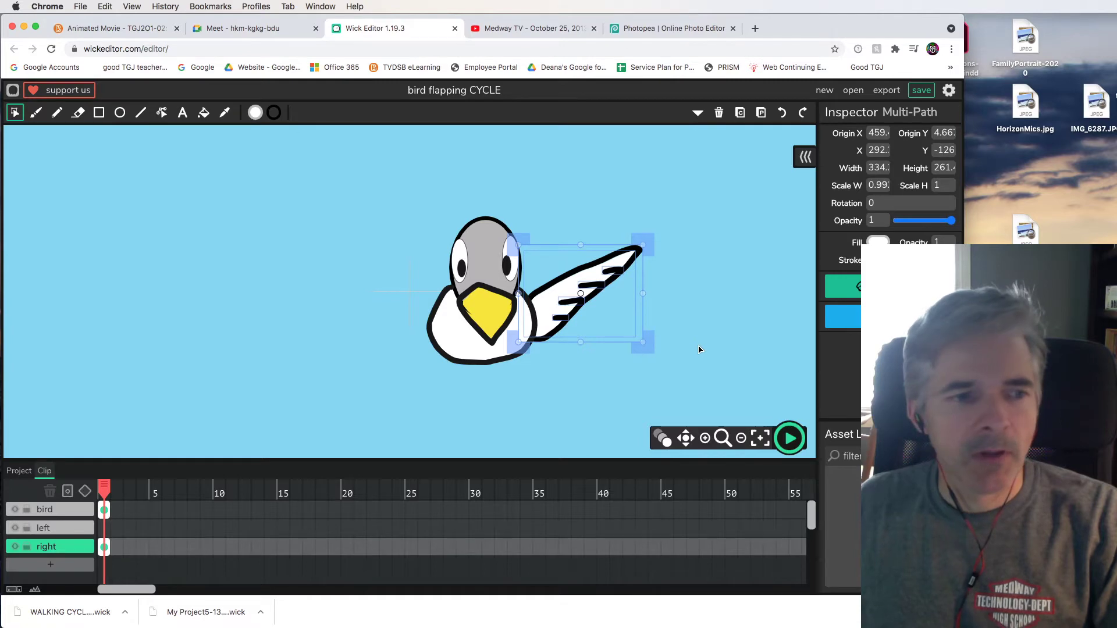
- Paste the wing into a new frame 1 on the left layer and attach it to the left side of the body
click(90, 531)
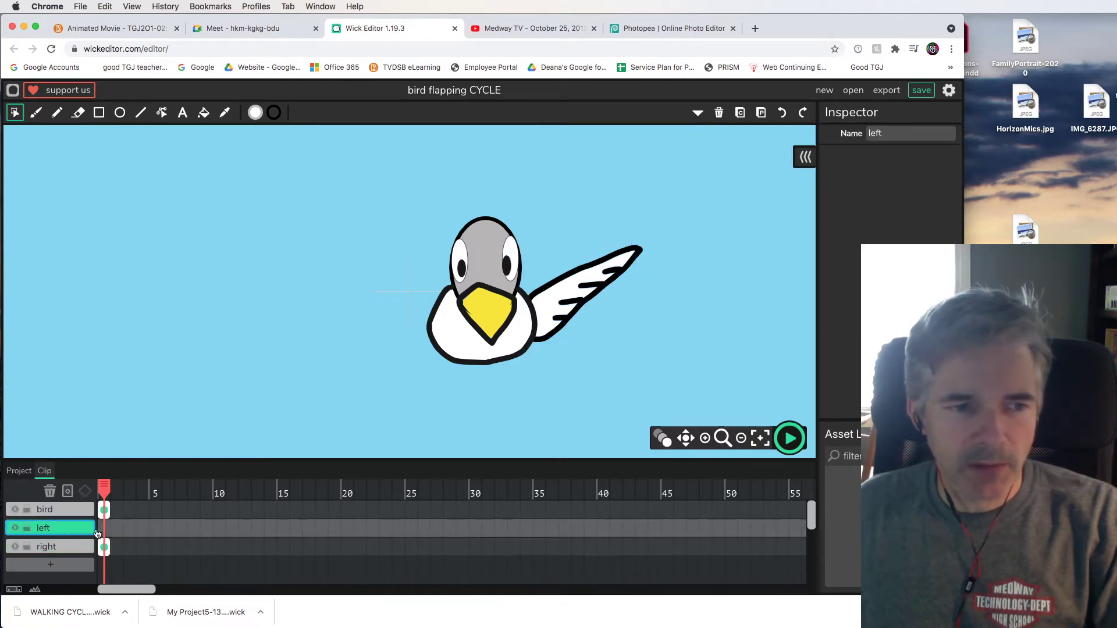
click(105, 530)
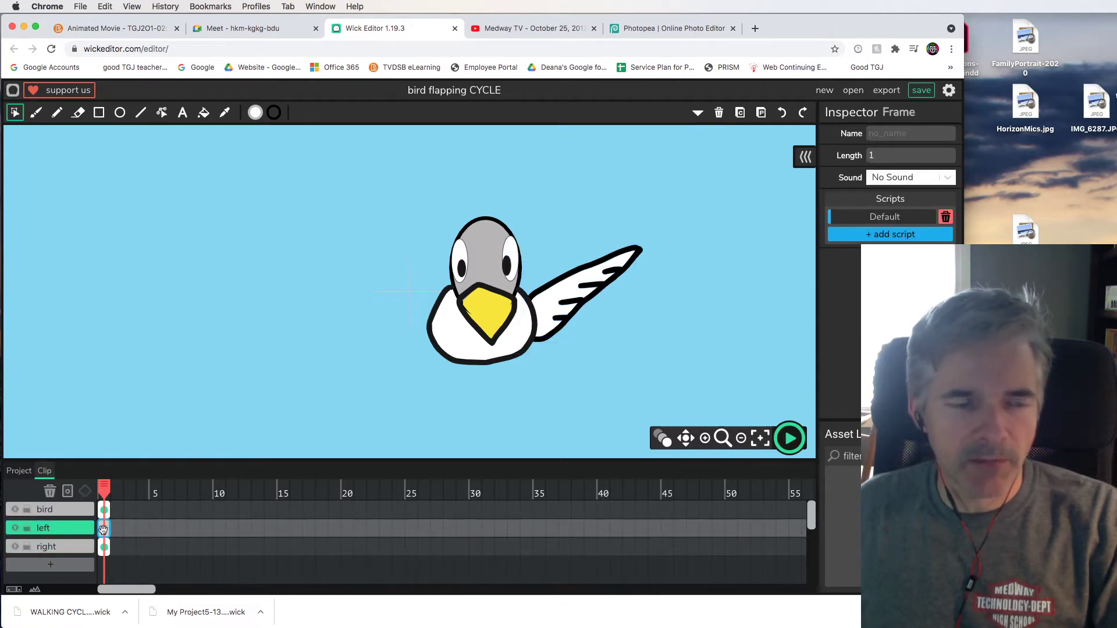
key(ctrl+v)
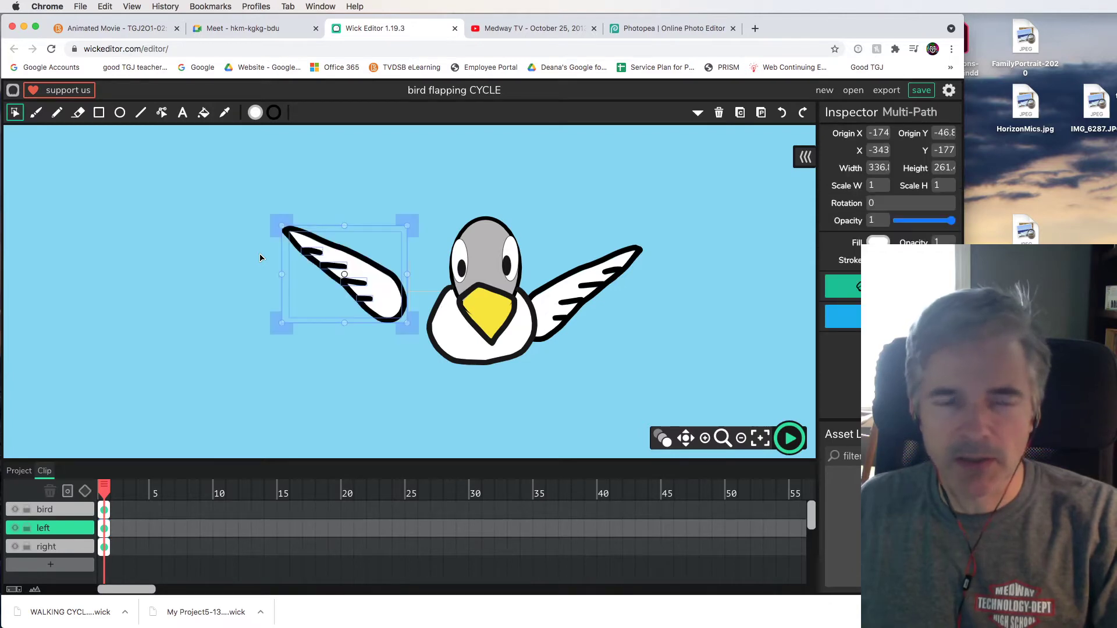
drag(389, 311, 430, 324)
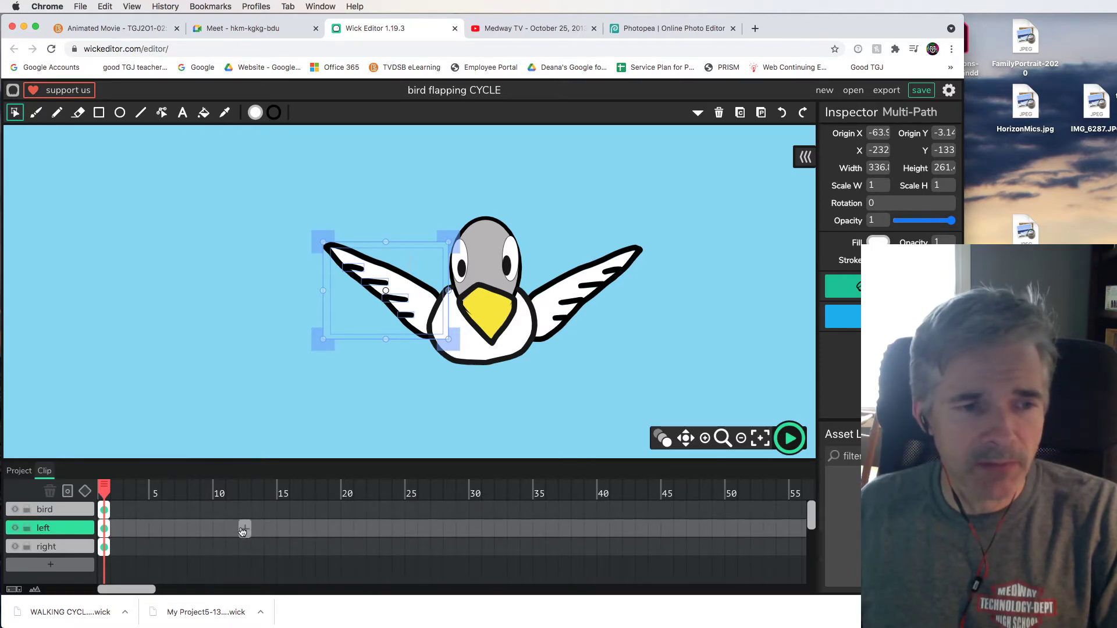
click(221, 530)
shift+click(219, 547)
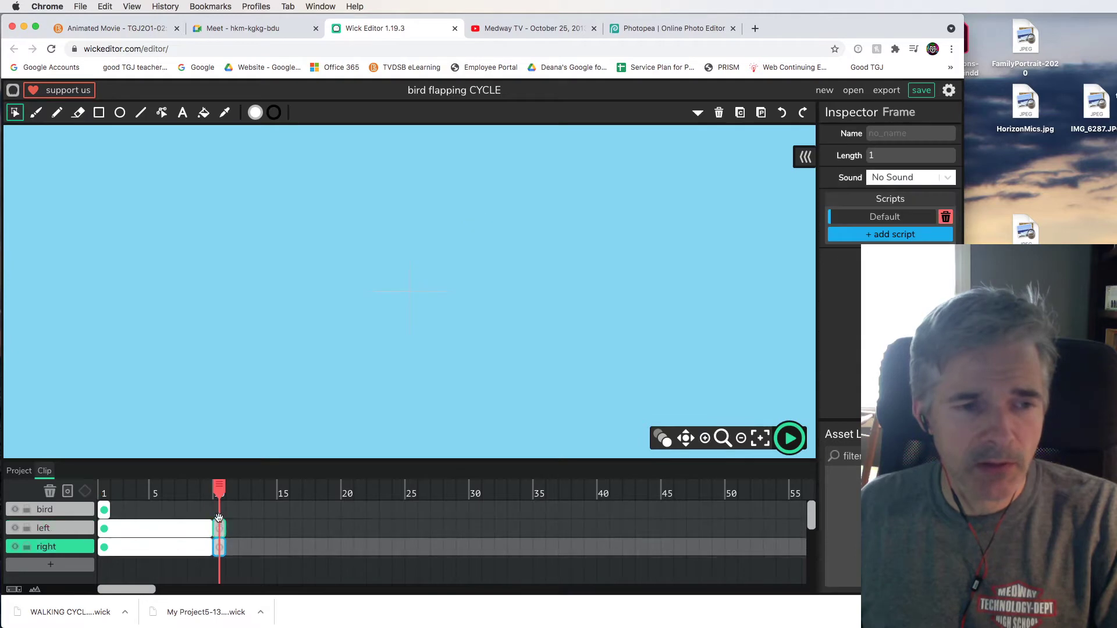
key(super+z)
key(super+z)
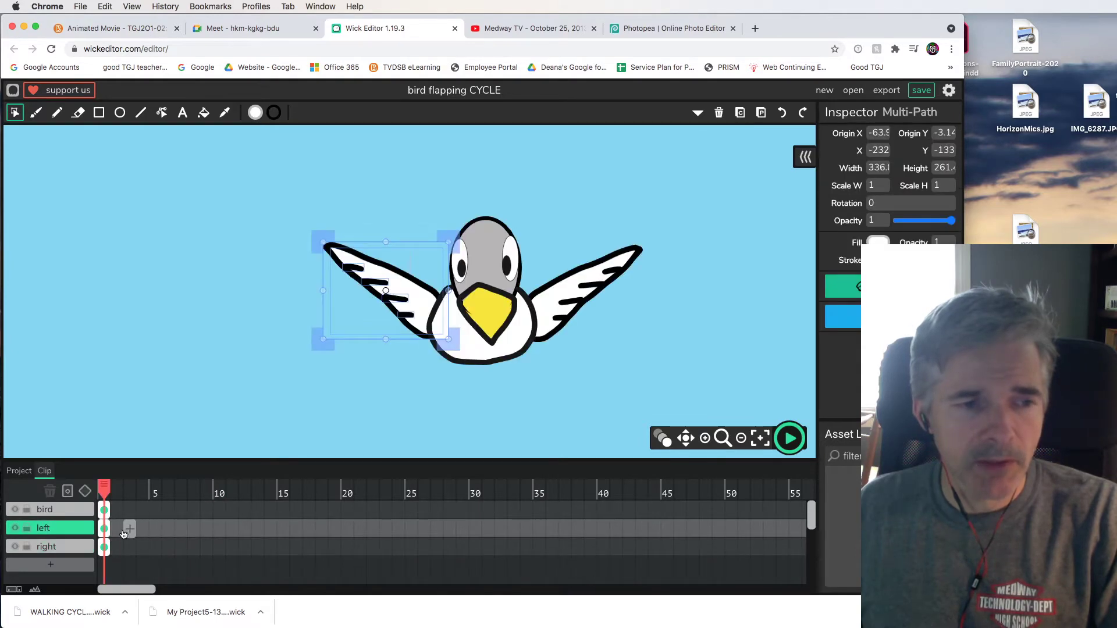
- Extend the frames on the bird, left and right layers to length 11, and add a tween at frame 1 of the right layer
drag(108, 529, 237, 534)
drag(109, 509, 225, 506)
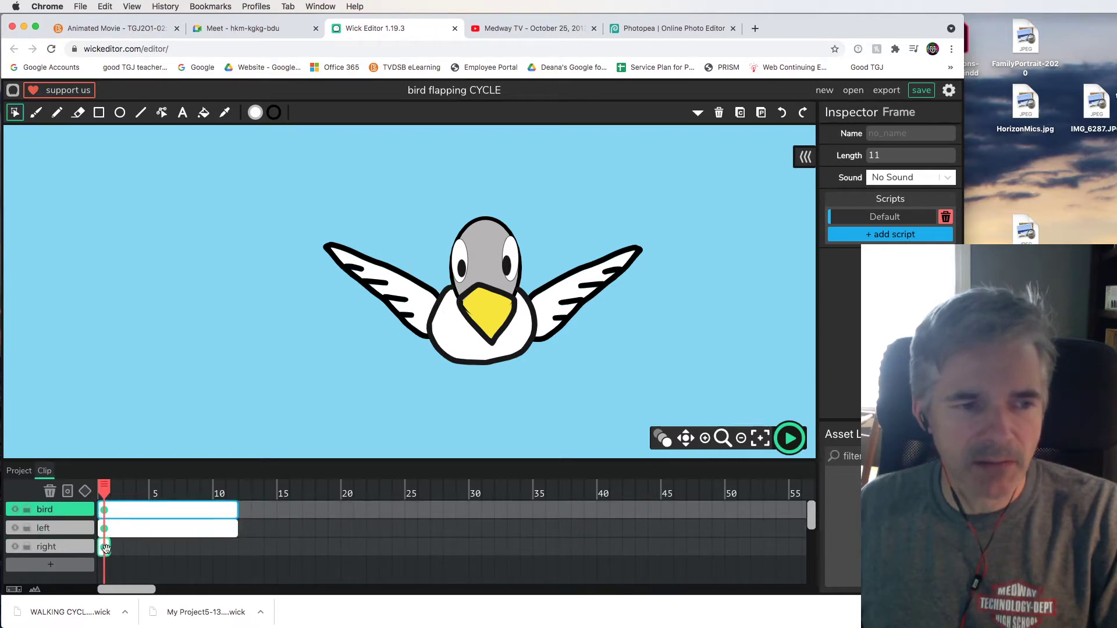
drag(108, 550, 236, 551)
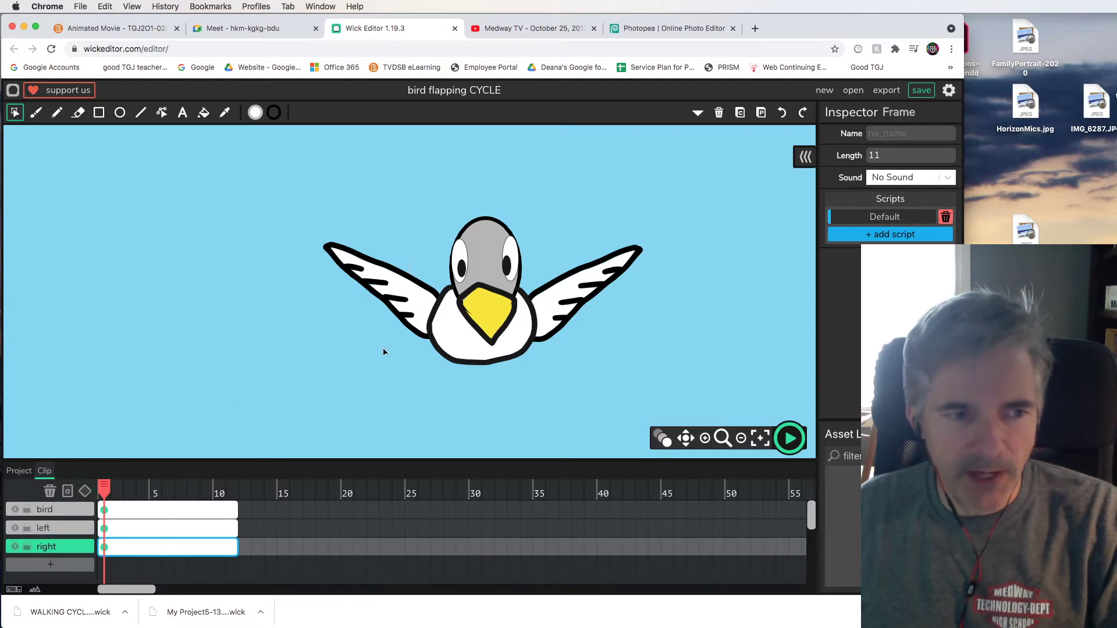
click(86, 493)
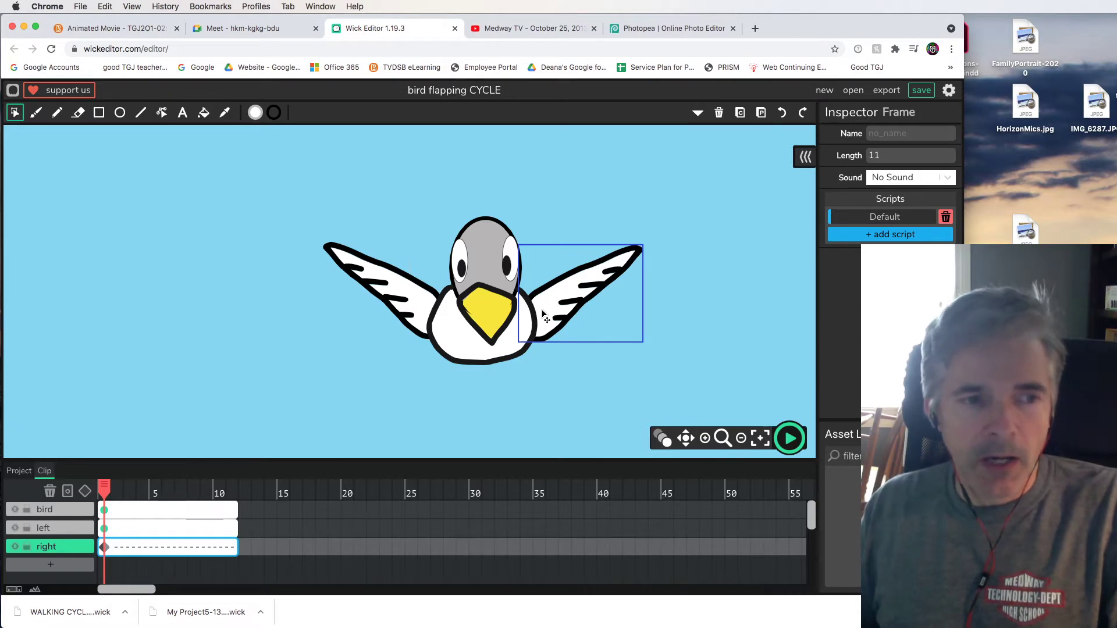
- At frame 6, try rotating the right wing down by about 89 degrees and reattach it to the body
drag(104, 490, 163, 491)
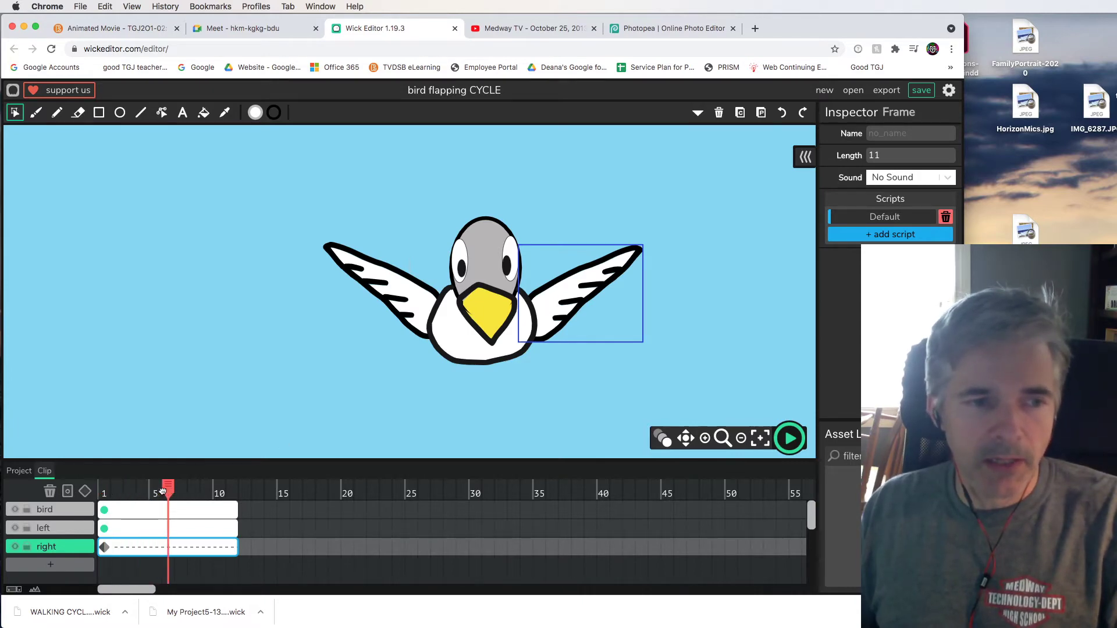
click(569, 294)
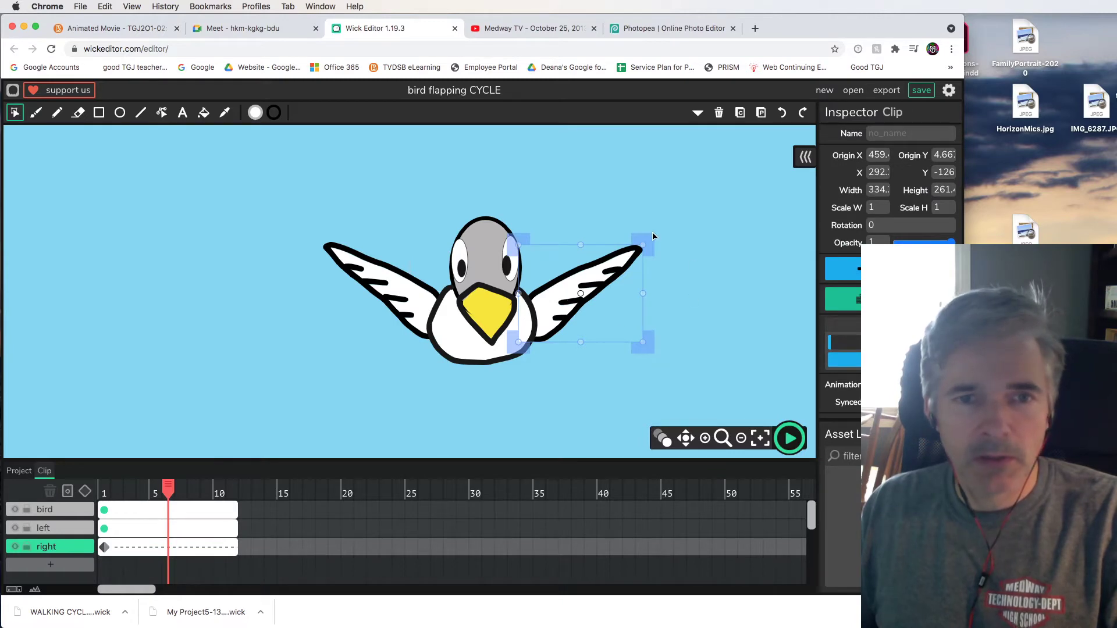
drag(652, 236, 627, 352)
drag(575, 277, 552, 361)
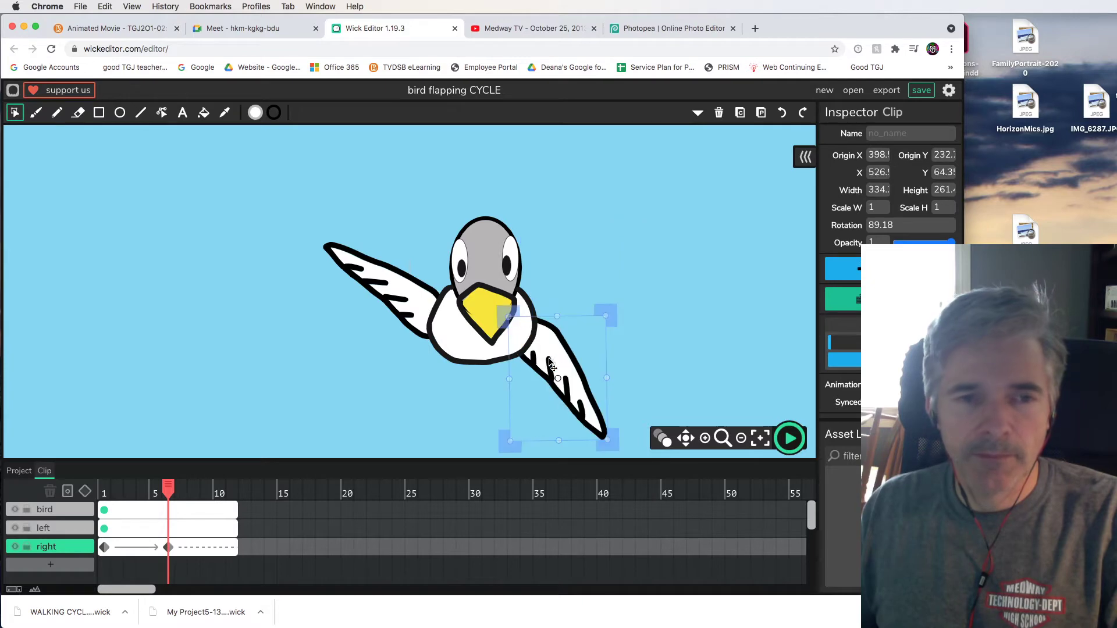
- At frame 11, try rotating the right wing back up to about 3 degrees and reattach it to the body
drag(173, 490, 232, 491)
click(596, 451)
click(598, 431)
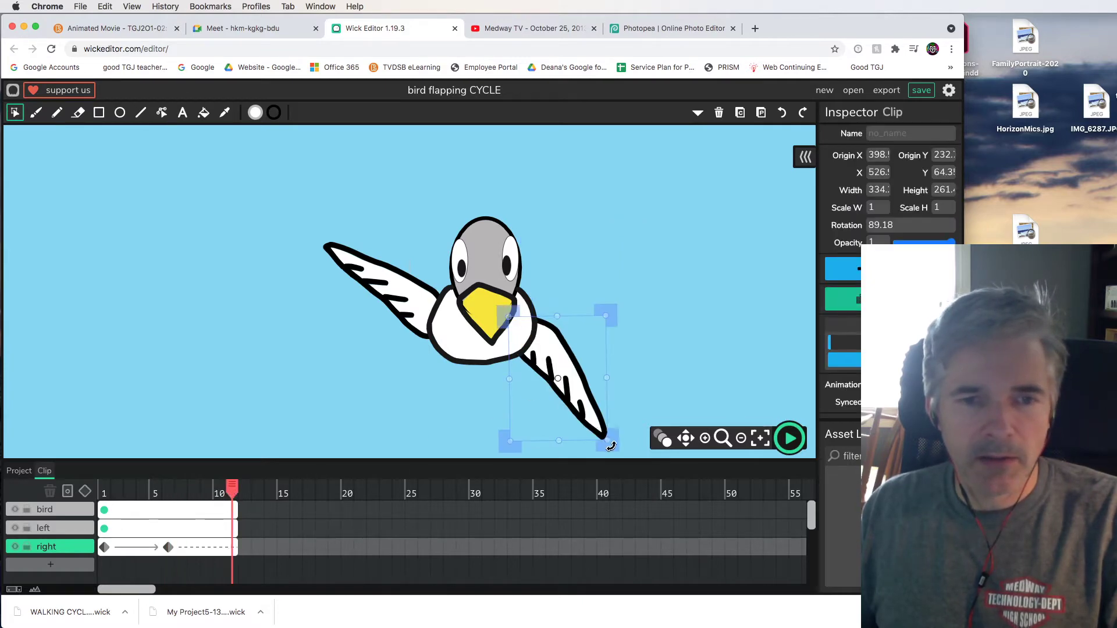
drag(616, 445, 655, 314)
drag(562, 365, 586, 284)
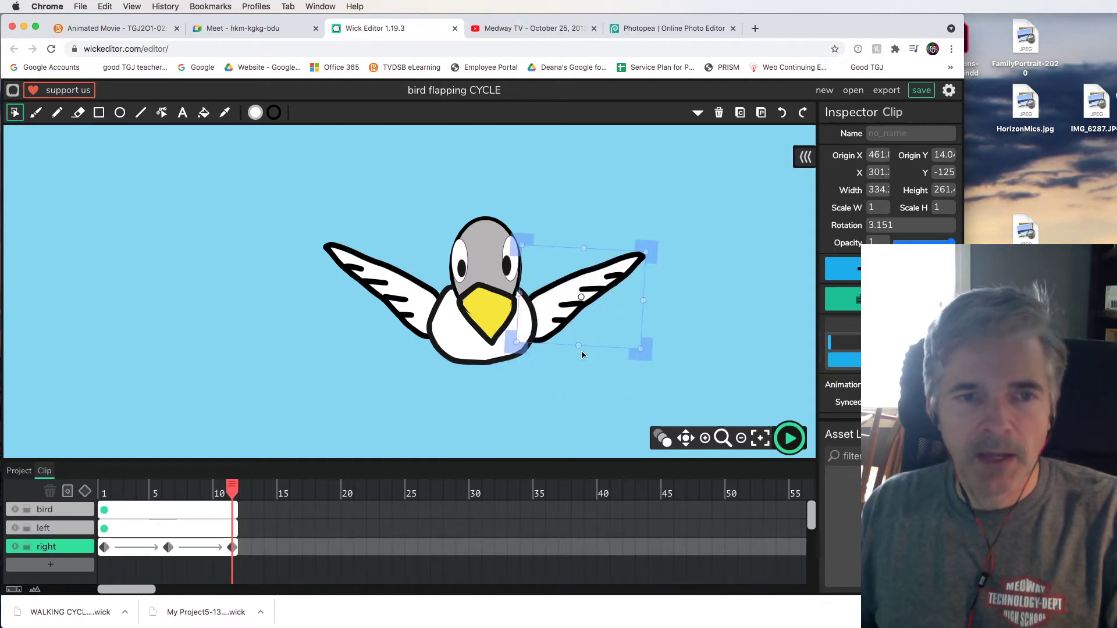
- Compare the right wing's pose at frame 1 with its pose at frame 11
click(104, 488)
click(230, 490)
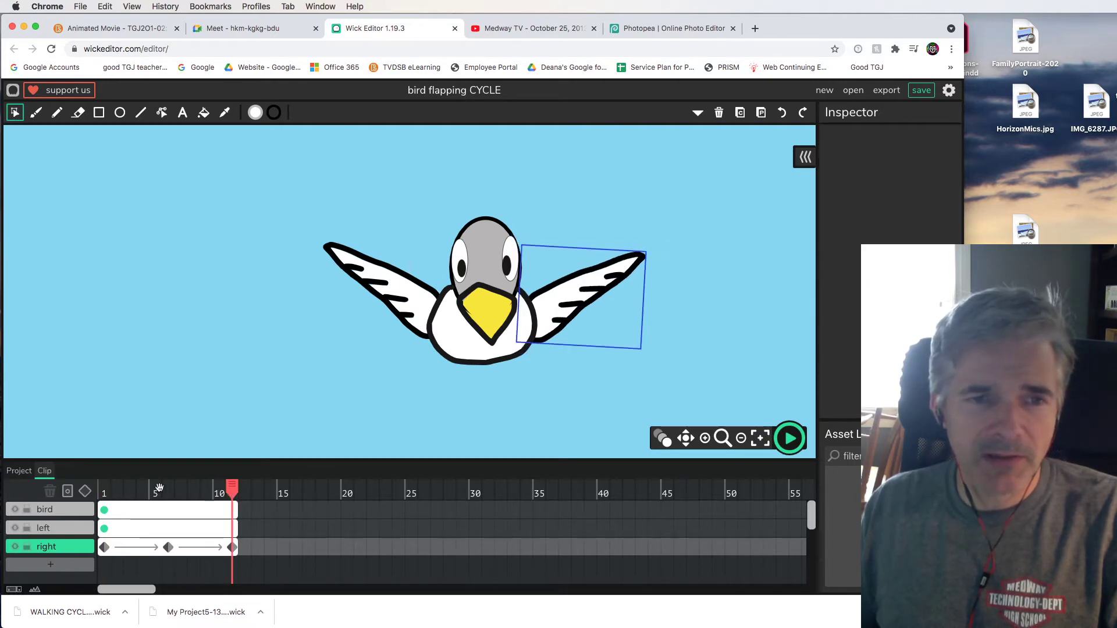
click(107, 488)
click(228, 490)
click(106, 489)
click(232, 492)
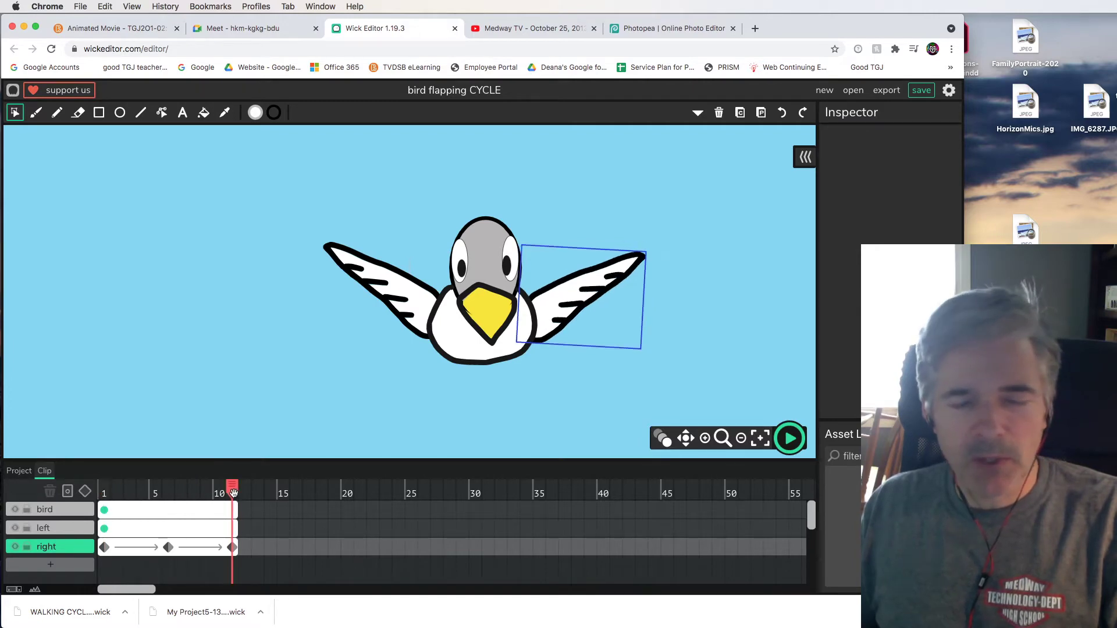
- Undo the right wing's rotations and moves at frames 11 and 6
click(782, 113)
click(782, 114)
click(783, 114)
click(783, 114)
click(783, 114)
click(783, 114)
click(783, 114)
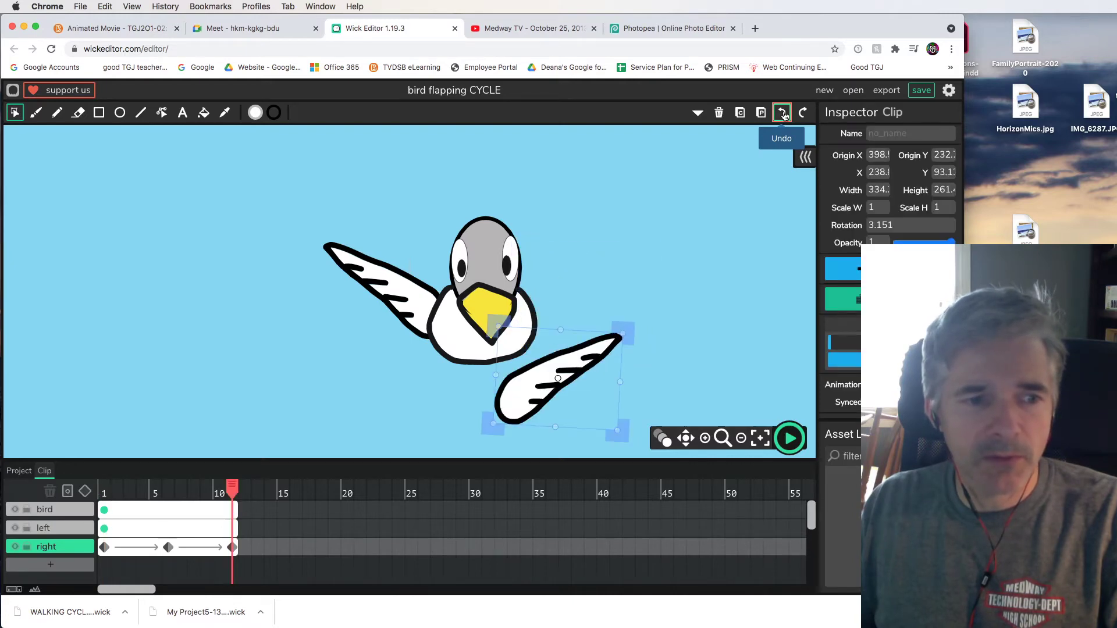
click(783, 114)
click(783, 114)
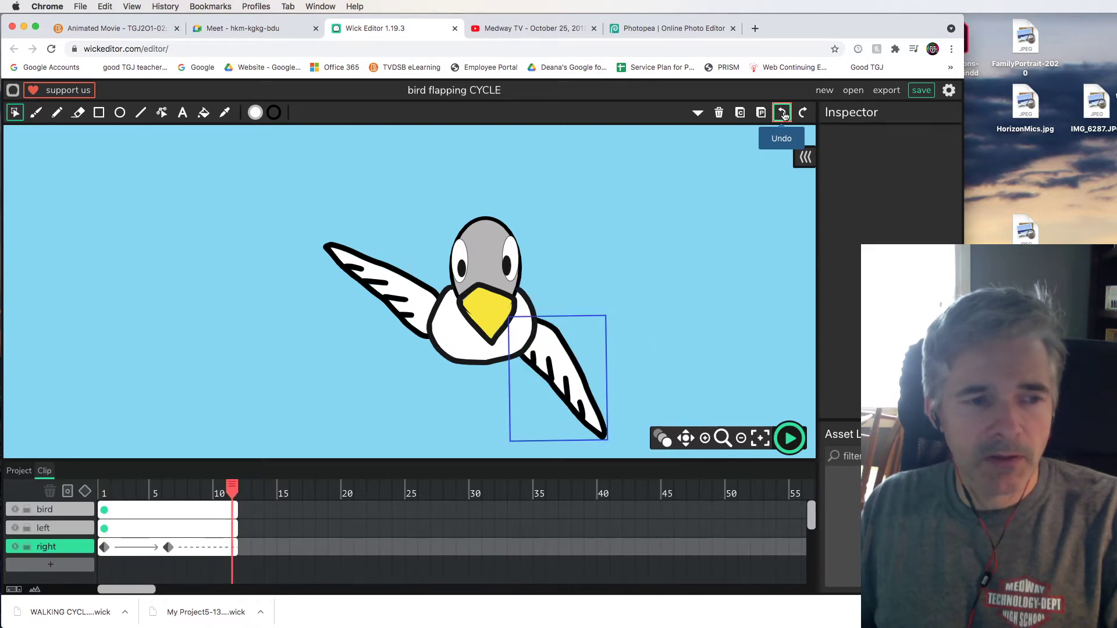
click(782, 114)
click(783, 114)
click(783, 114)
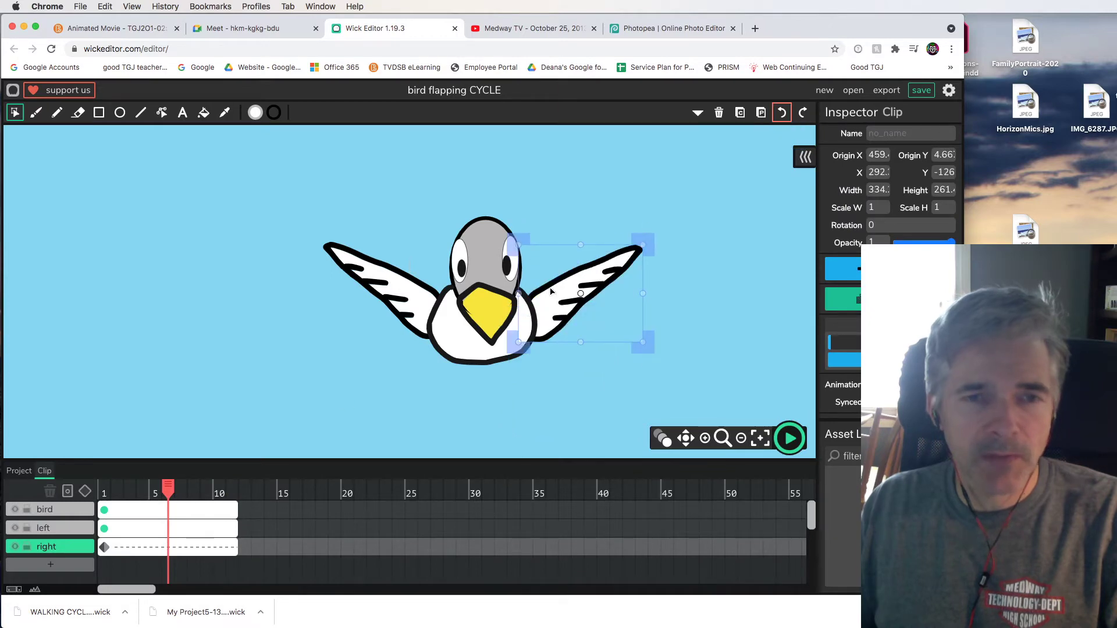
- Add a tween at frame 11 of the right layer that keeps the wing's raised starting pose
click(103, 496)
drag(104, 495, 232, 495)
click(221, 512)
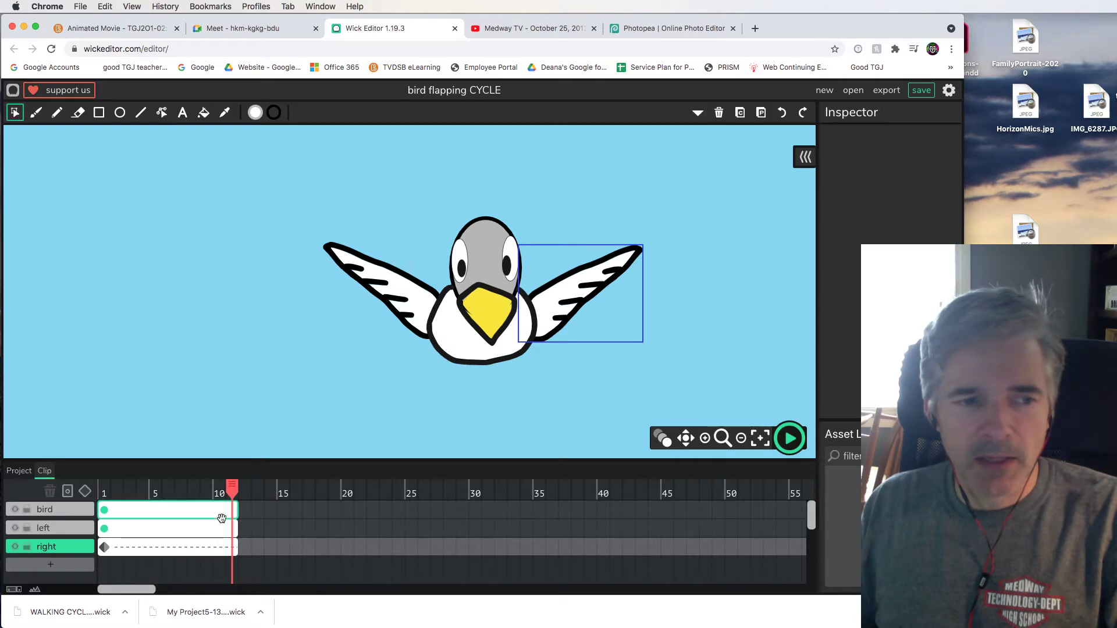
click(232, 529)
click(328, 481)
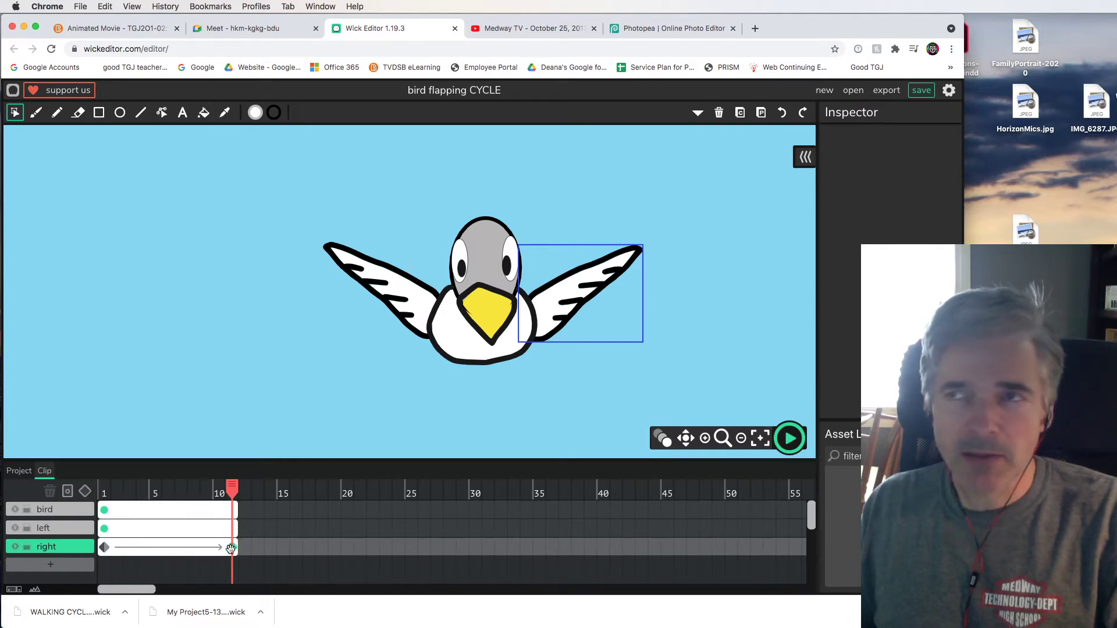
- At frame 6, rotate the right wing down by about 108 degrees and reattach it to the body
drag(232, 488, 163, 489)
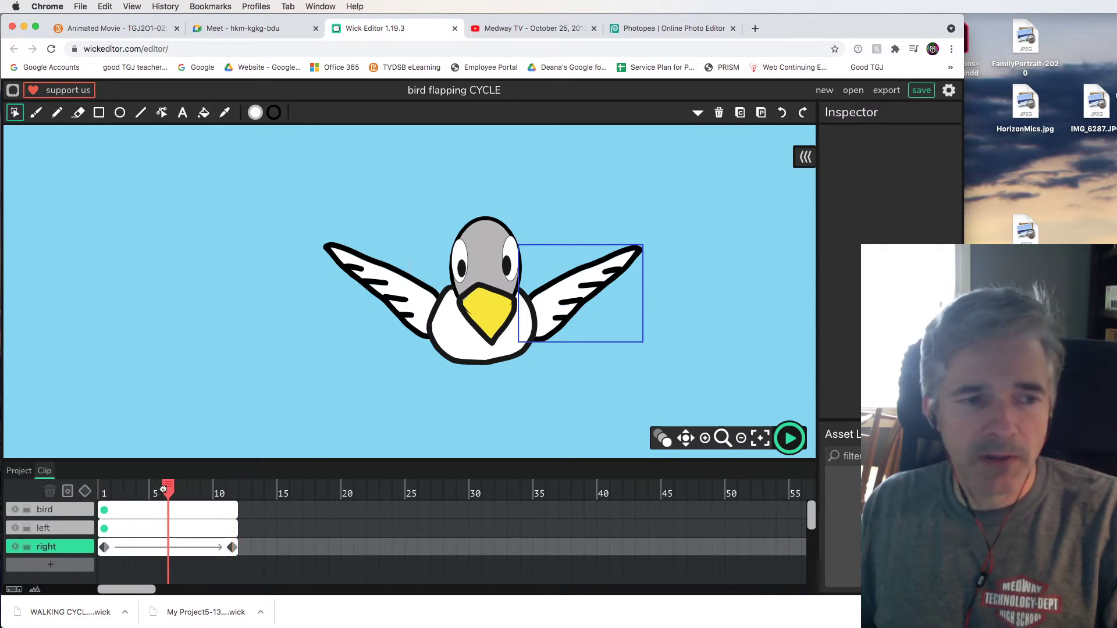
click(570, 298)
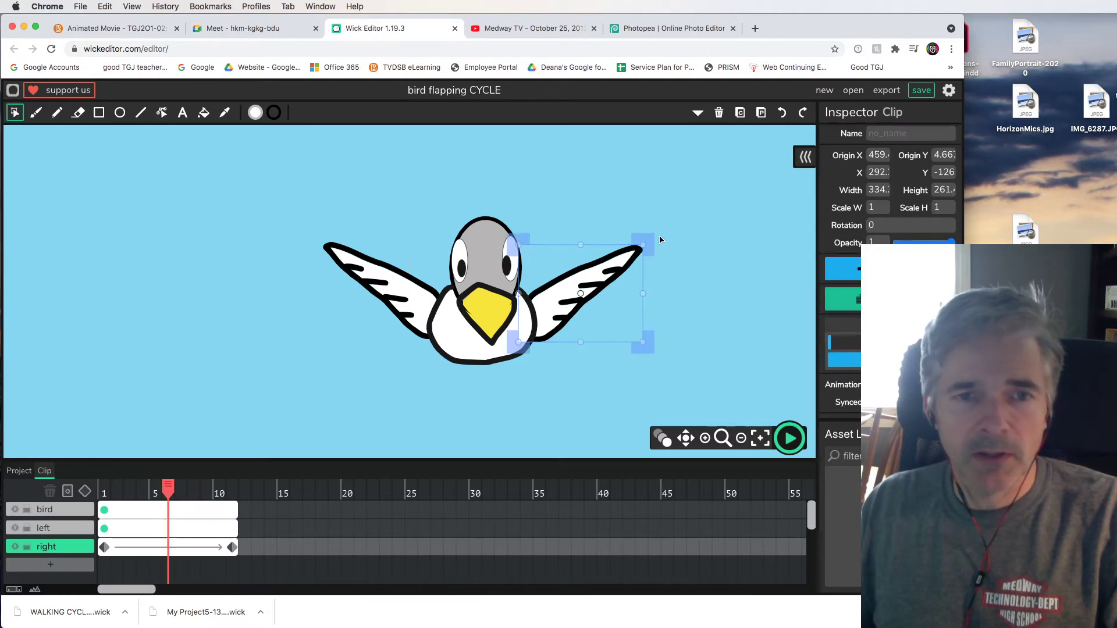
drag(649, 237, 609, 365)
drag(582, 267, 547, 356)
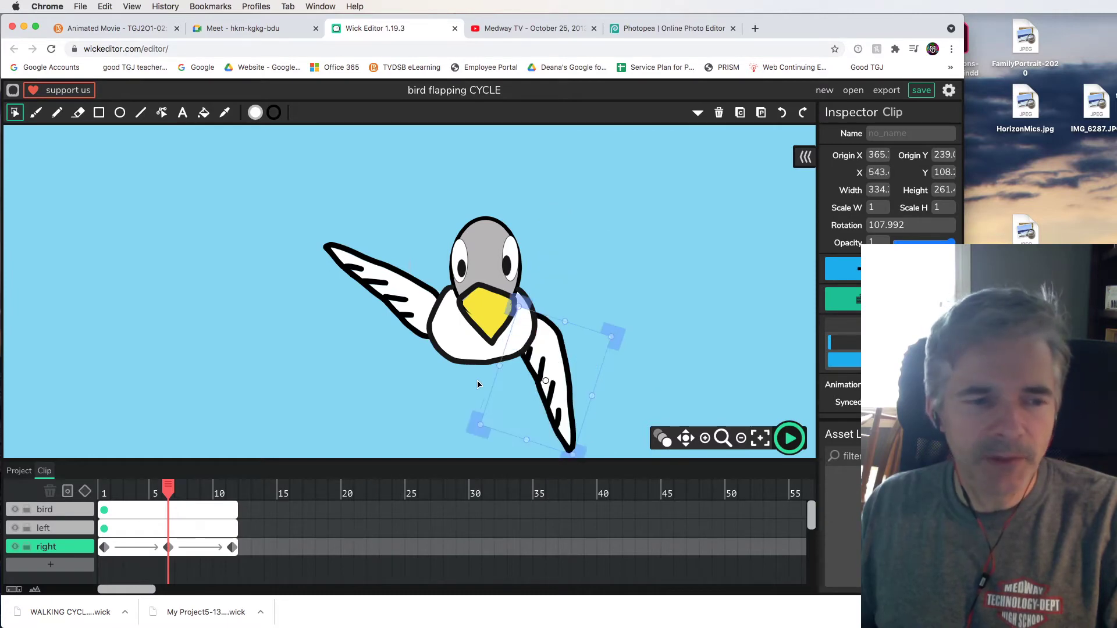
- Preview the right wing's flapping animation from frame 1
drag(168, 490, 102, 487)
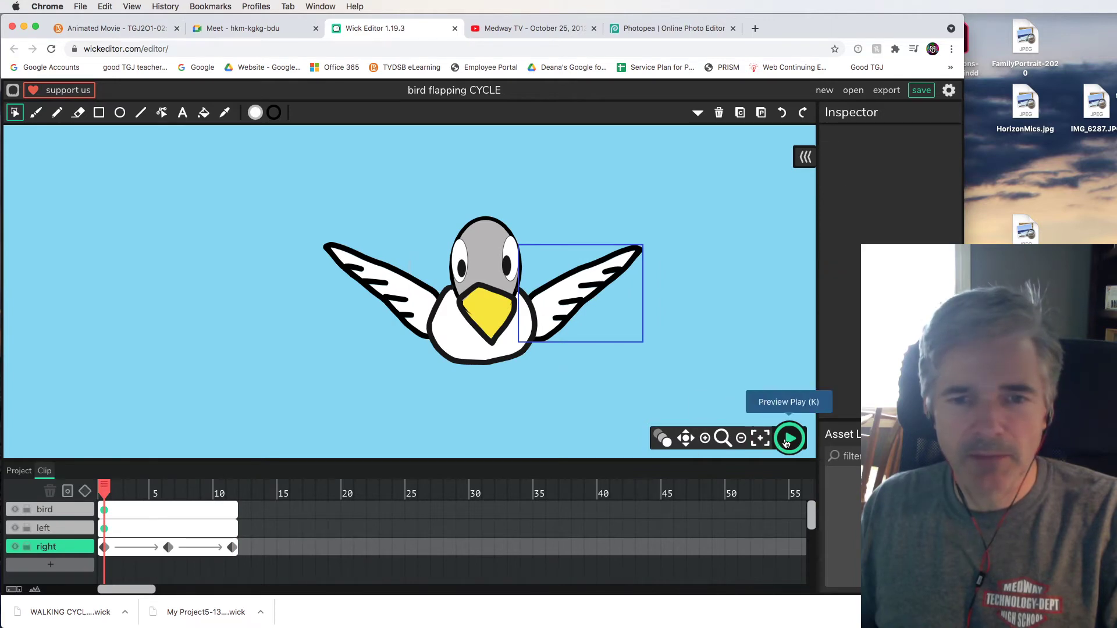
click(789, 440)
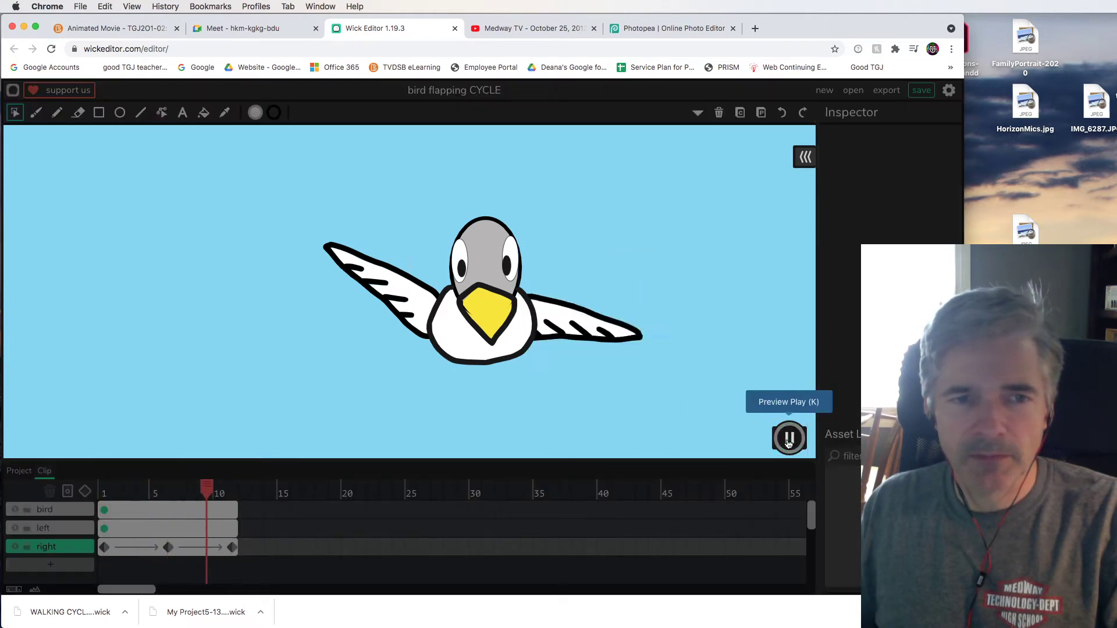
click(789, 440)
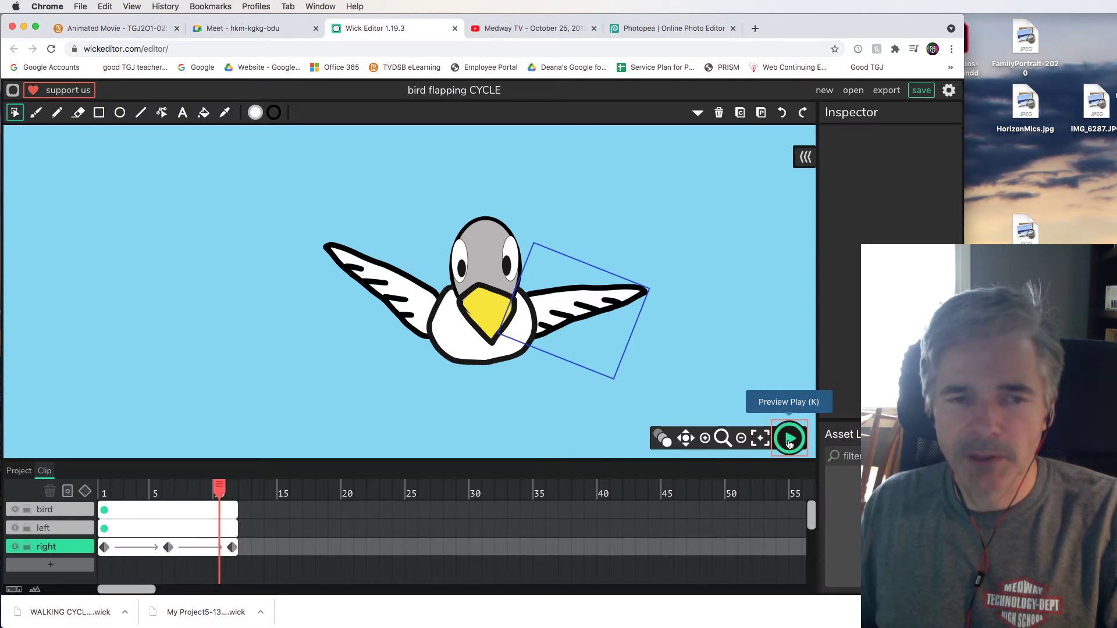
- Add tweens at frames 1 and 11 of the left layer with the wing raised
drag(220, 488, 91, 493)
click(104, 527)
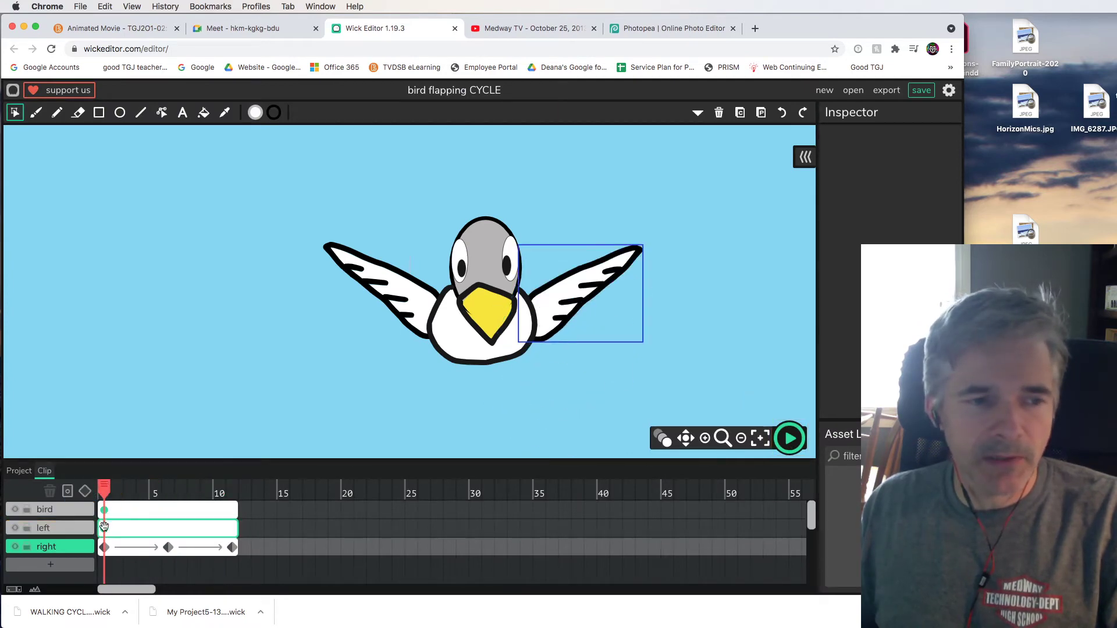
click(104, 527)
click(84, 491)
drag(105, 488, 236, 493)
click(85, 492)
- At frame 6, rotate the left wing down to about -103 degrees, reattach it to the body, and preview both wings flapping
drag(227, 490, 167, 490)
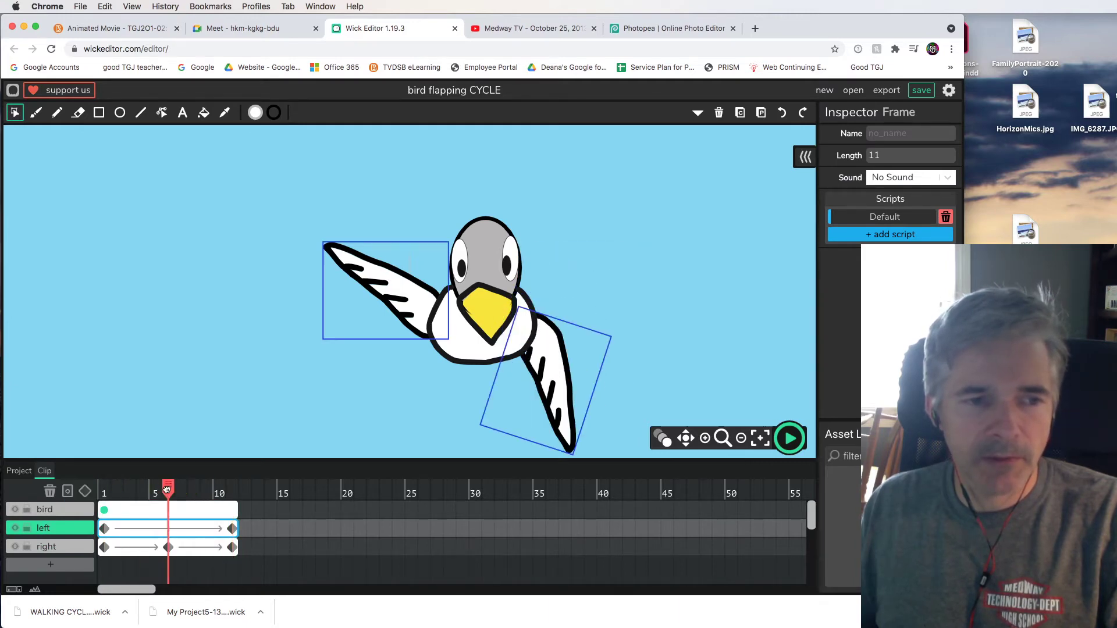
click(407, 310)
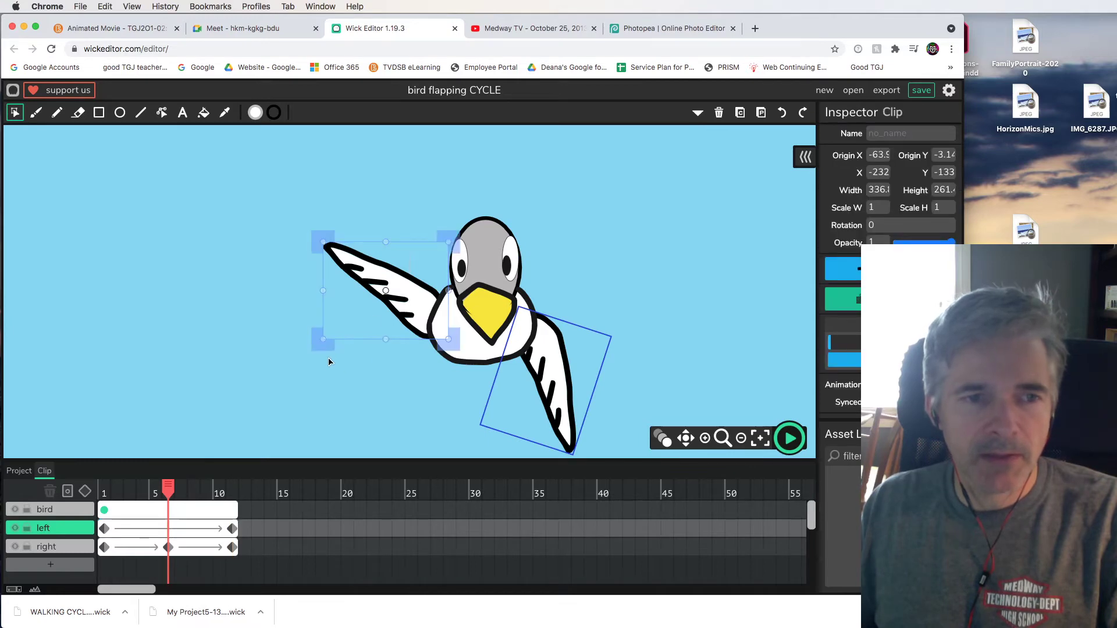
drag(320, 347, 465, 350)
drag(393, 268, 382, 392)
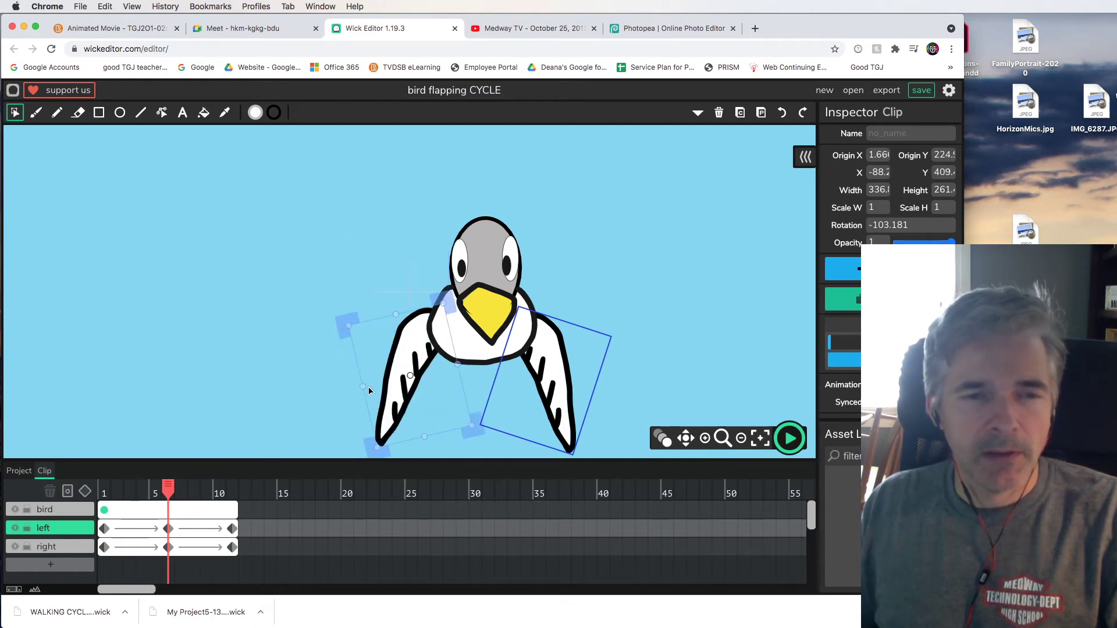
click(789, 438)
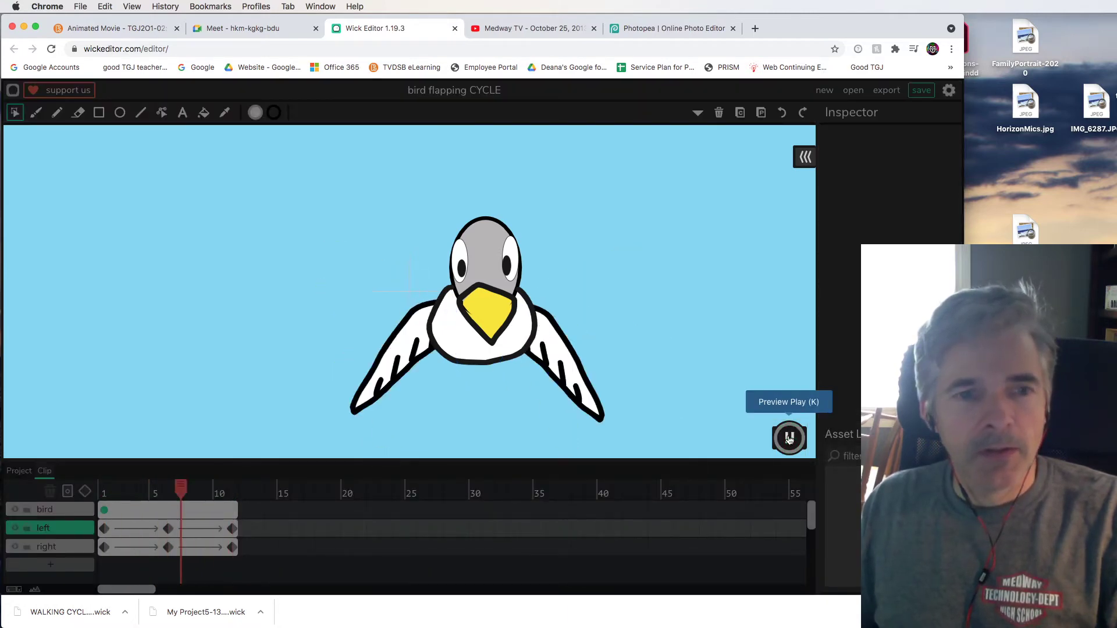
click(790, 441)
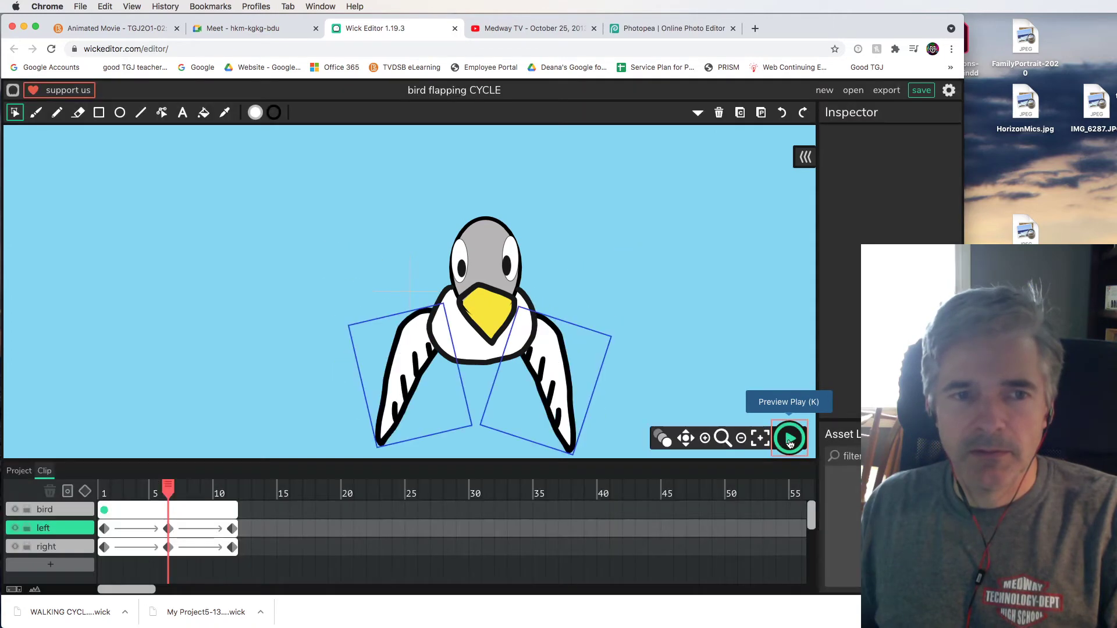
- Return to the main project timeline and preview the flapping bird clip there
click(16, 473)
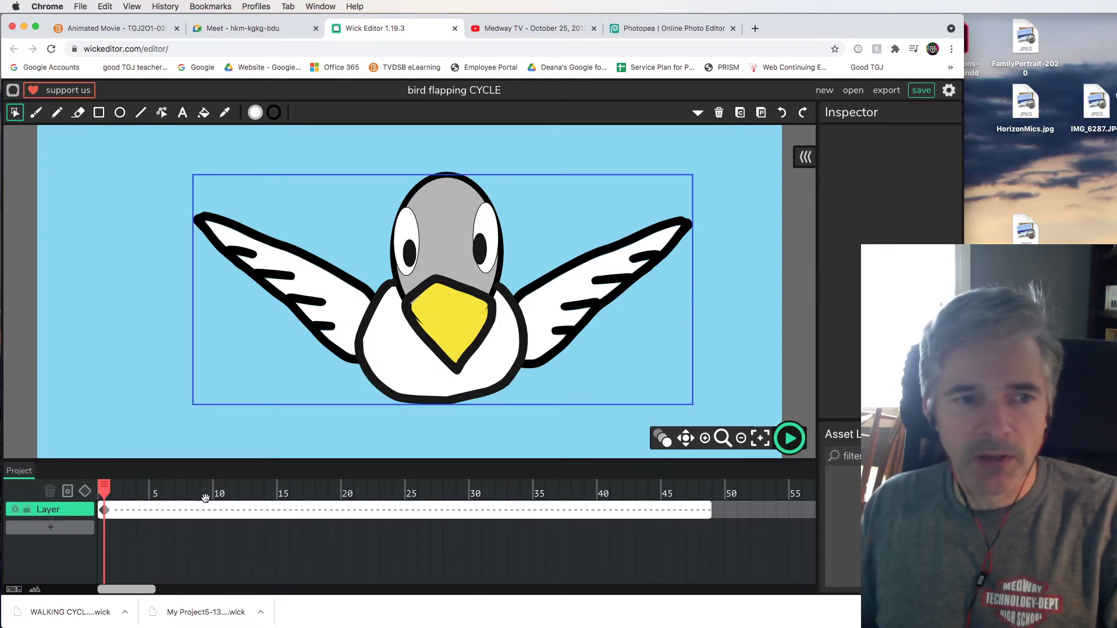
click(789, 438)
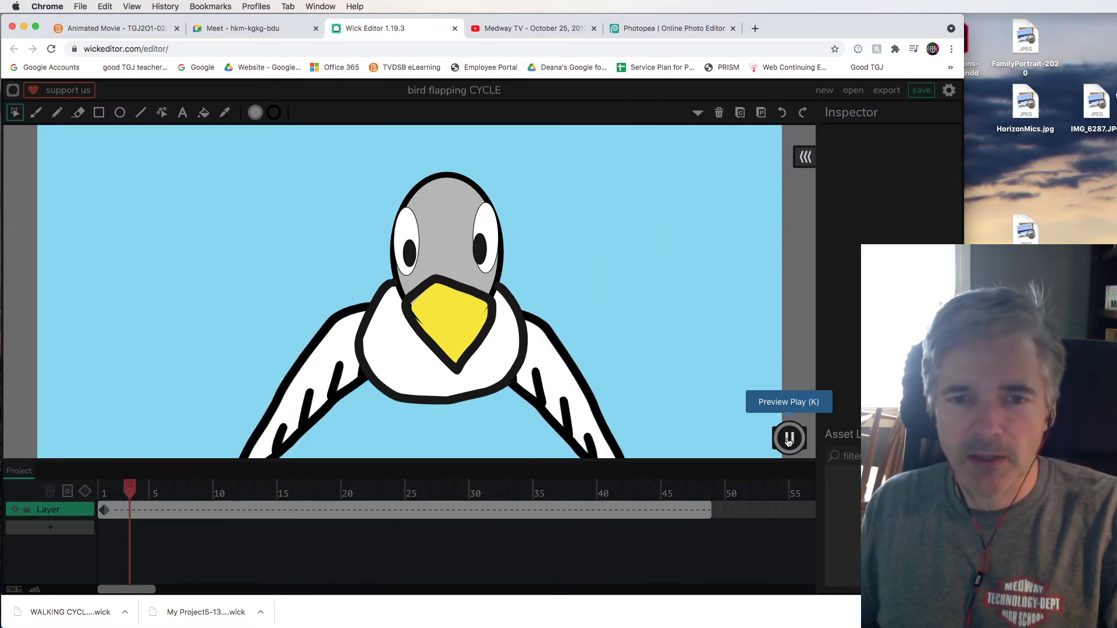
click(789, 438)
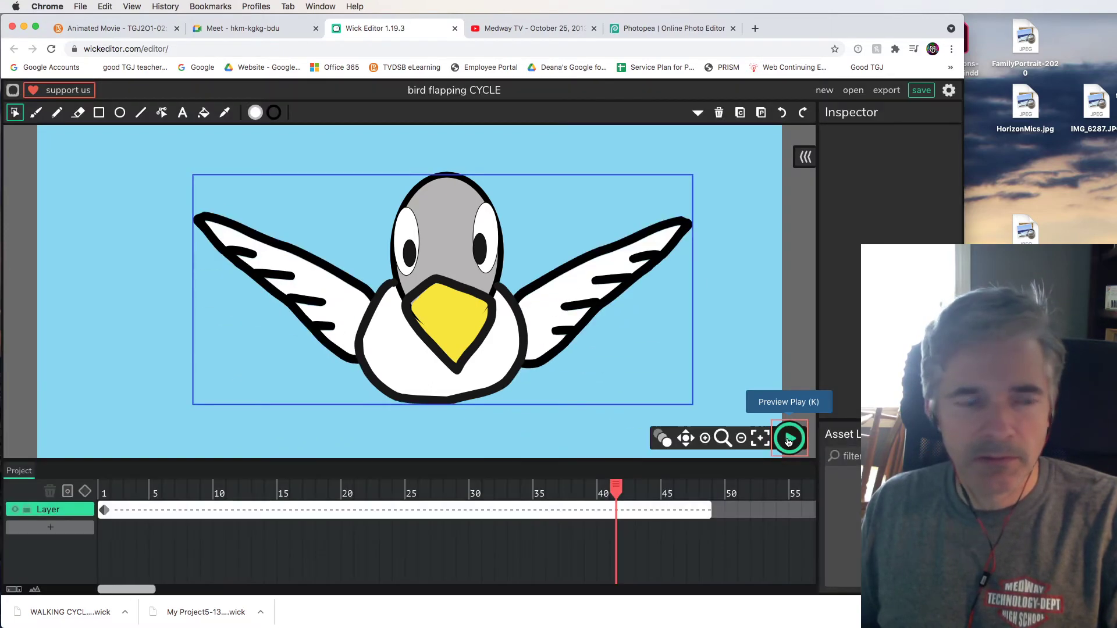
- At frame 1 of the main timeline, shrink the bird clip to about 0.18 scale near the canvas's upper-left corner
click(741, 438)
click(741, 438)
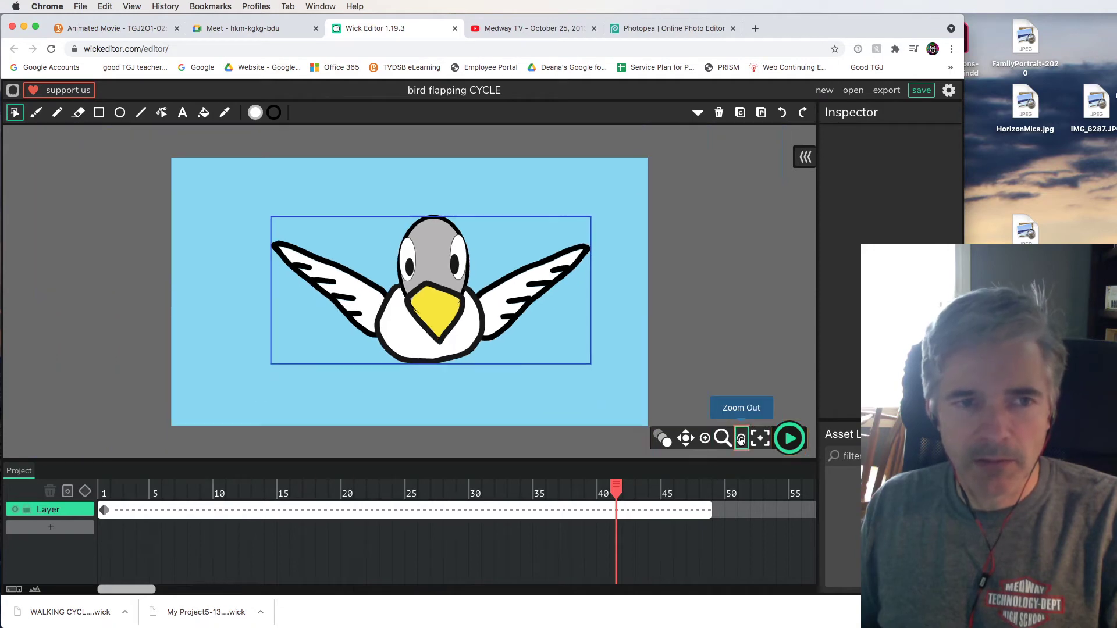
click(473, 320)
drag(616, 483, 105, 465)
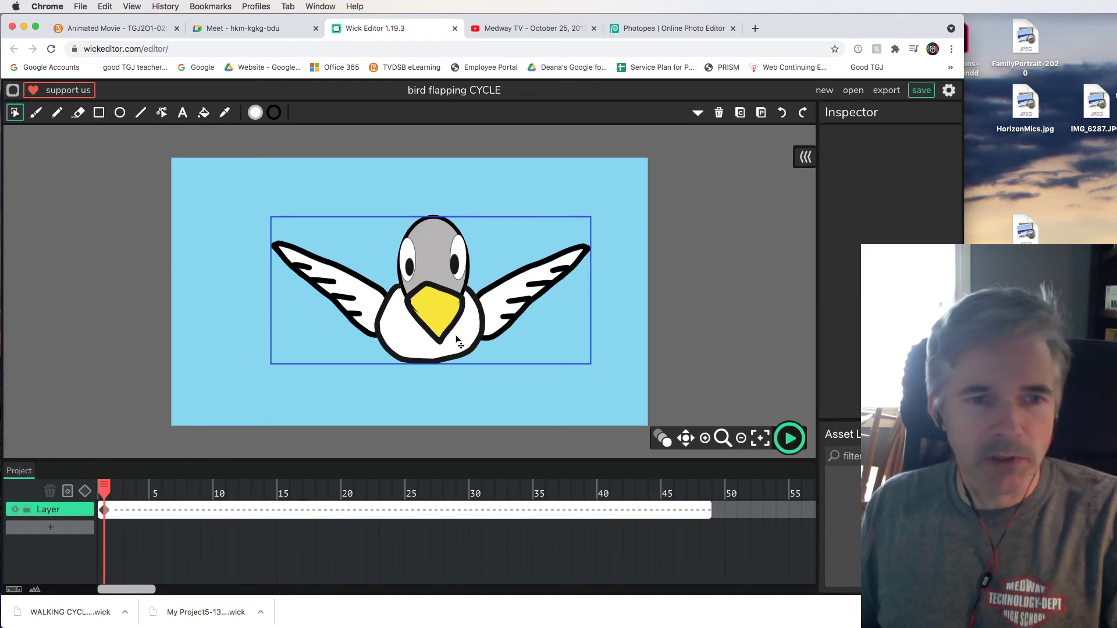
click(535, 363)
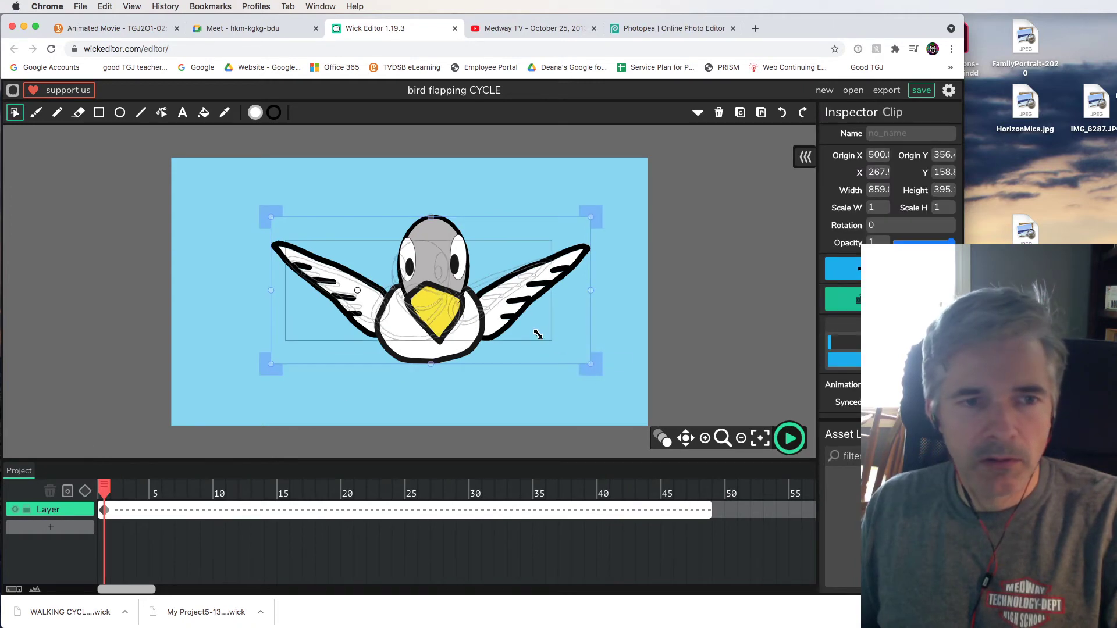
click(433, 302)
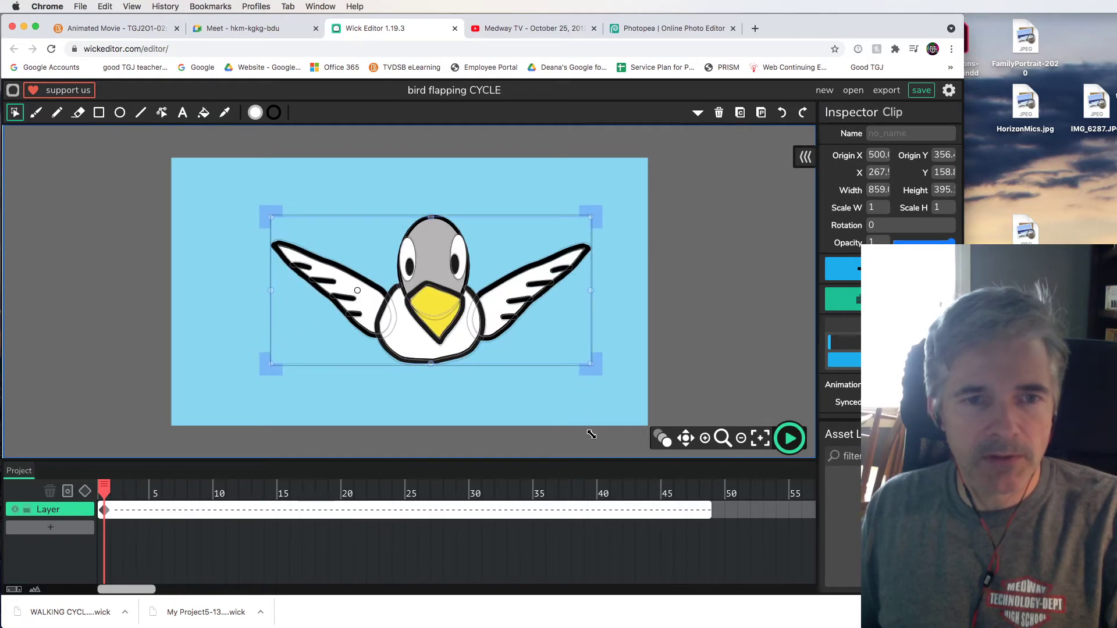
drag(590, 365, 593, 368)
drag(591, 363, 242, 155)
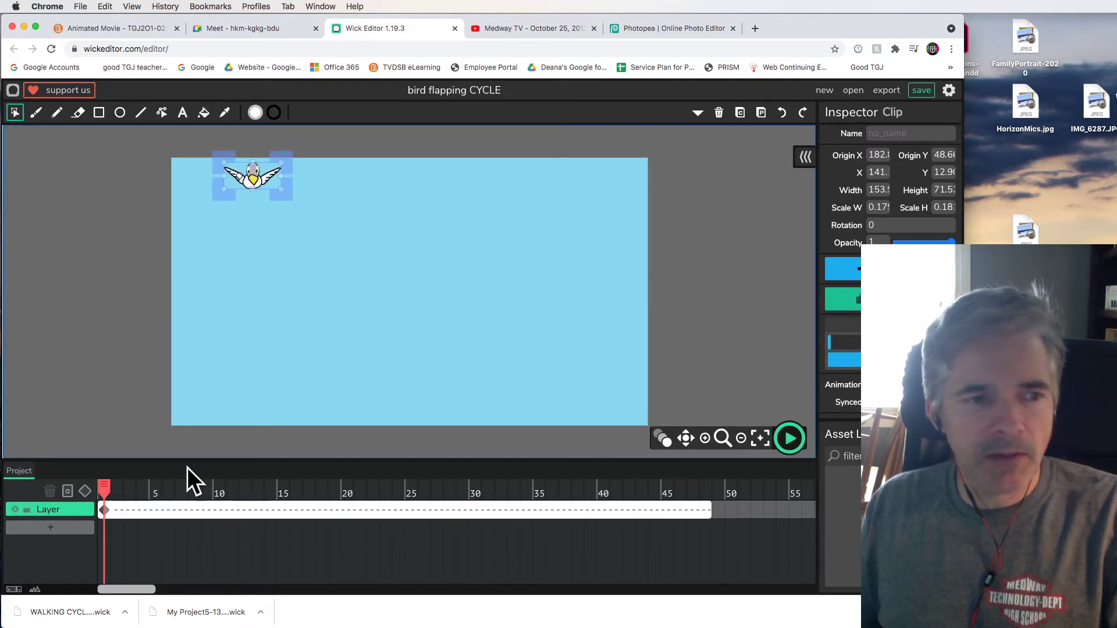
- At frame 48, enlarge the bird clip to about 0.97 scale, move it to the canvas's lower-right area, and preview the flight
drag(102, 486, 706, 511)
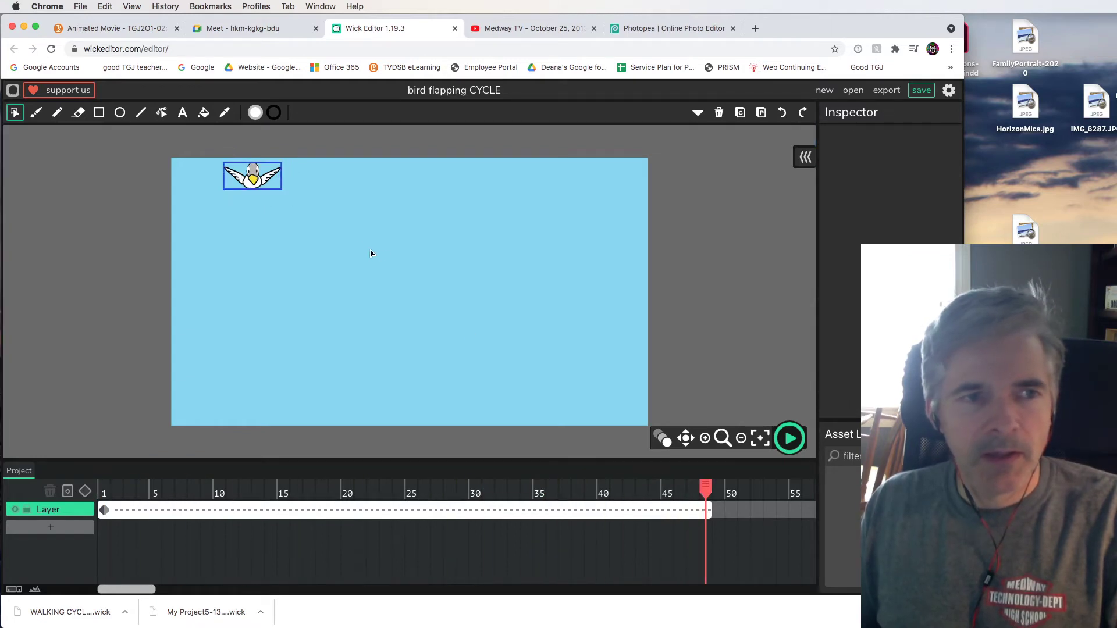
click(273, 178)
drag(282, 192, 424, 287)
key(super+z)
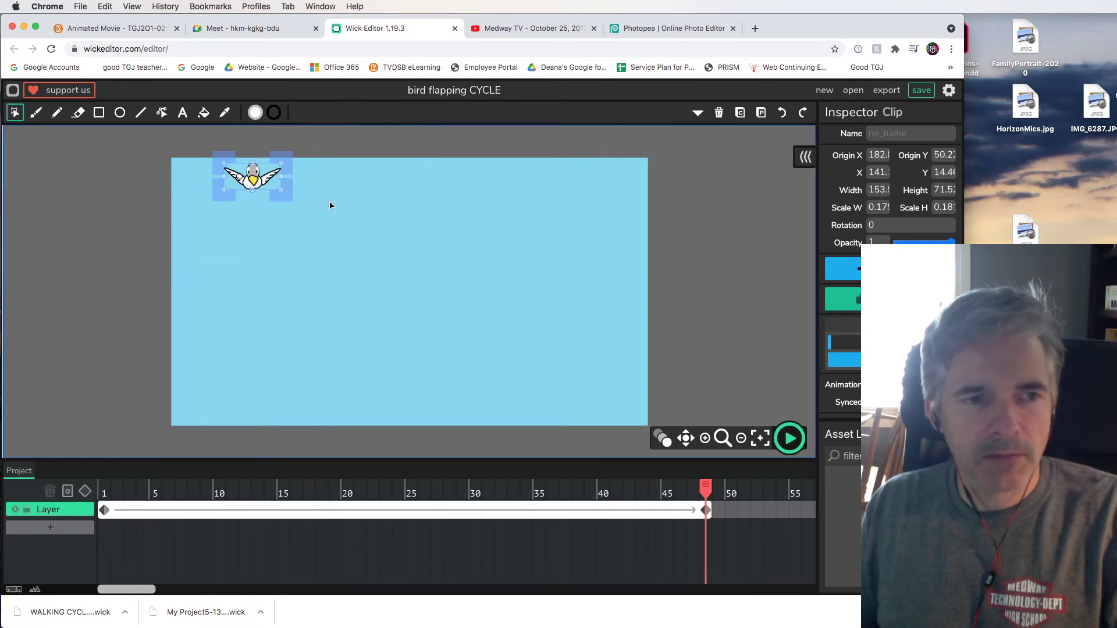
drag(285, 193, 463, 289)
drag(343, 209, 499, 363)
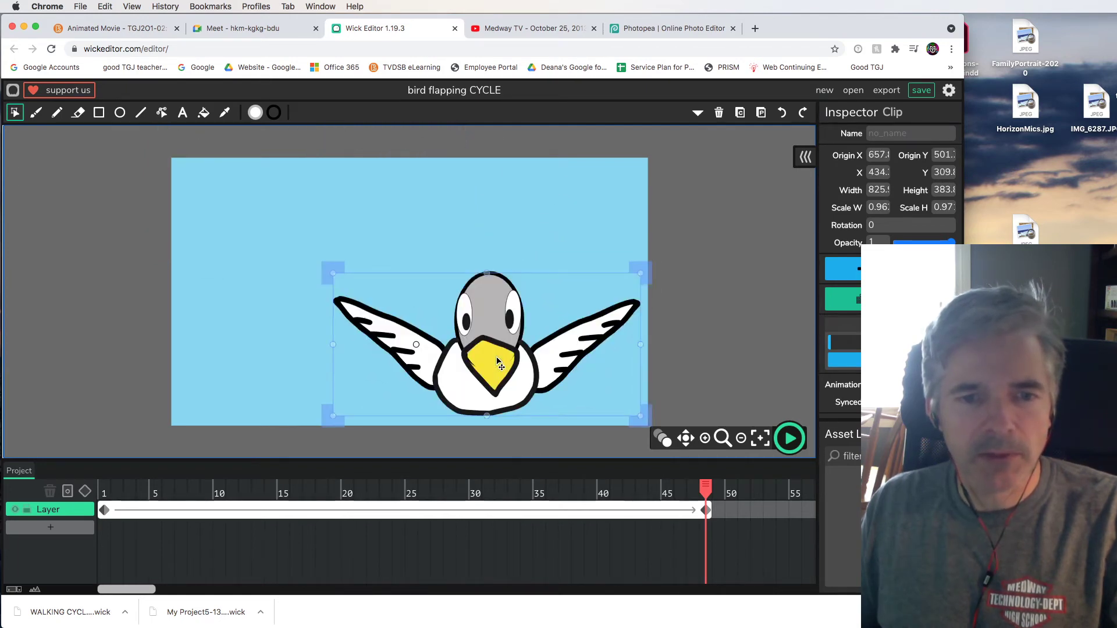
click(785, 440)
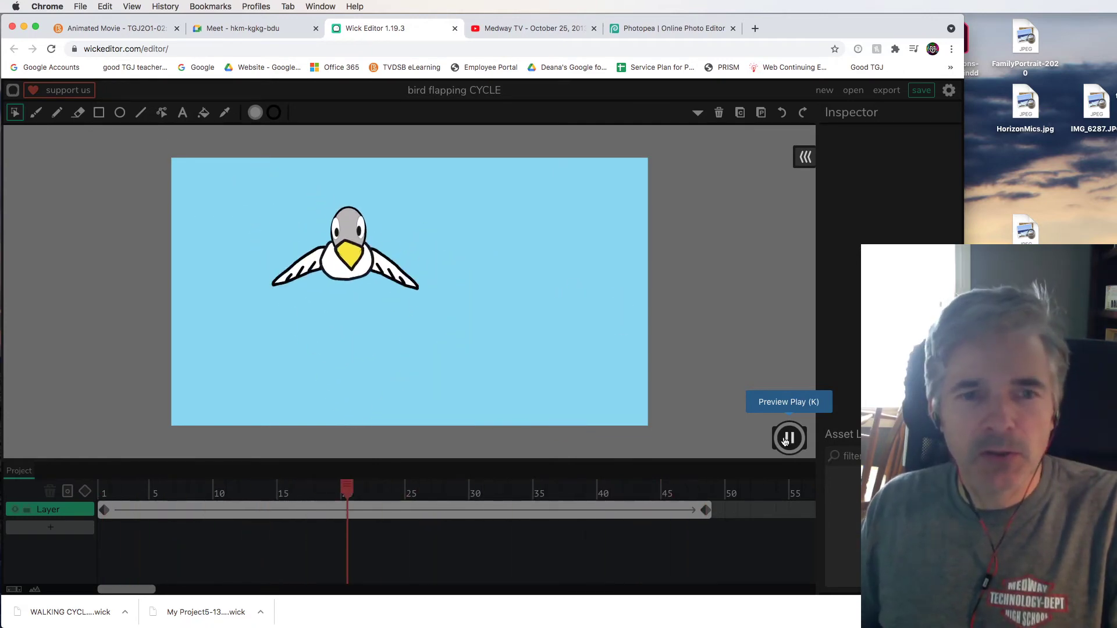
click(785, 441)
- Move the bird toward the canvas's upper right at frame 13 and lower left at frame 29, and preview the path
drag(476, 490, 258, 490)
drag(316, 224, 466, 245)
drag(260, 487, 462, 489)
drag(459, 333, 338, 396)
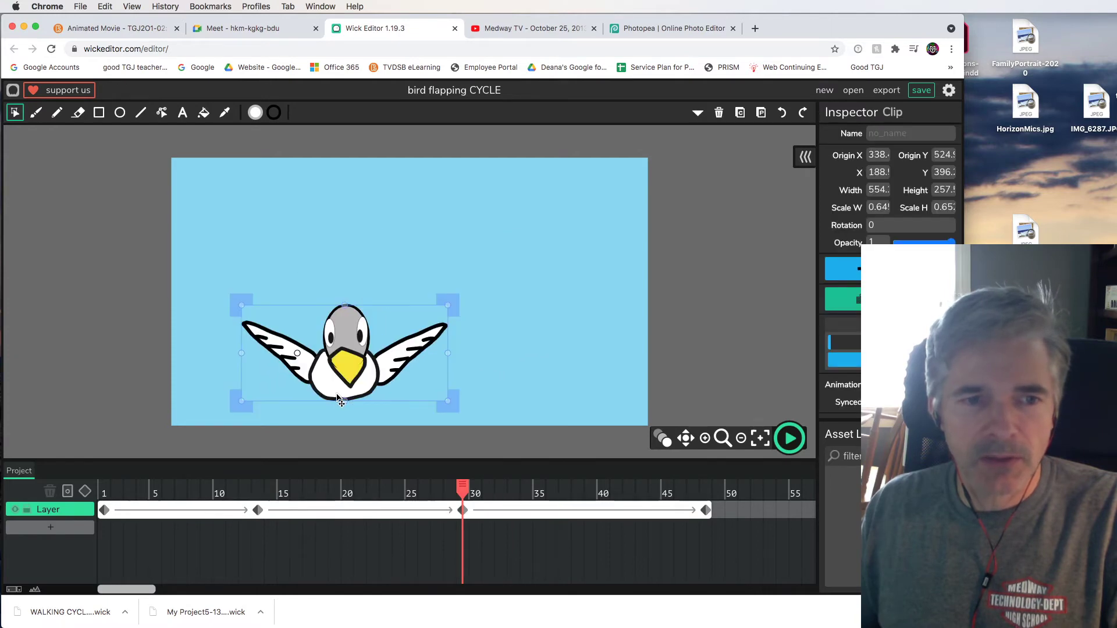
click(788, 439)
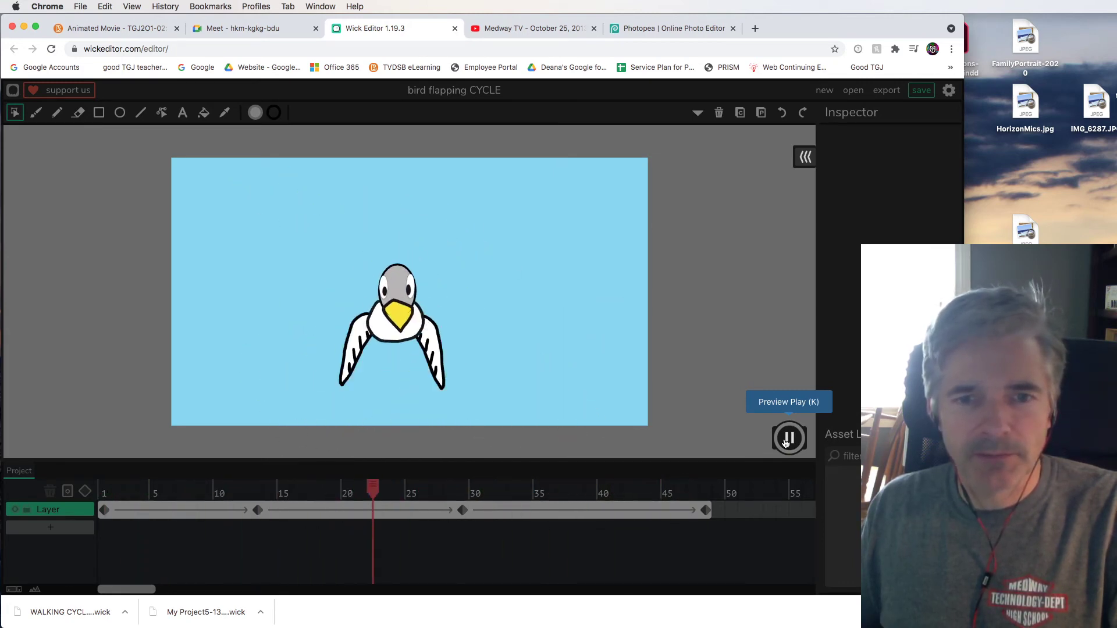
click(786, 440)
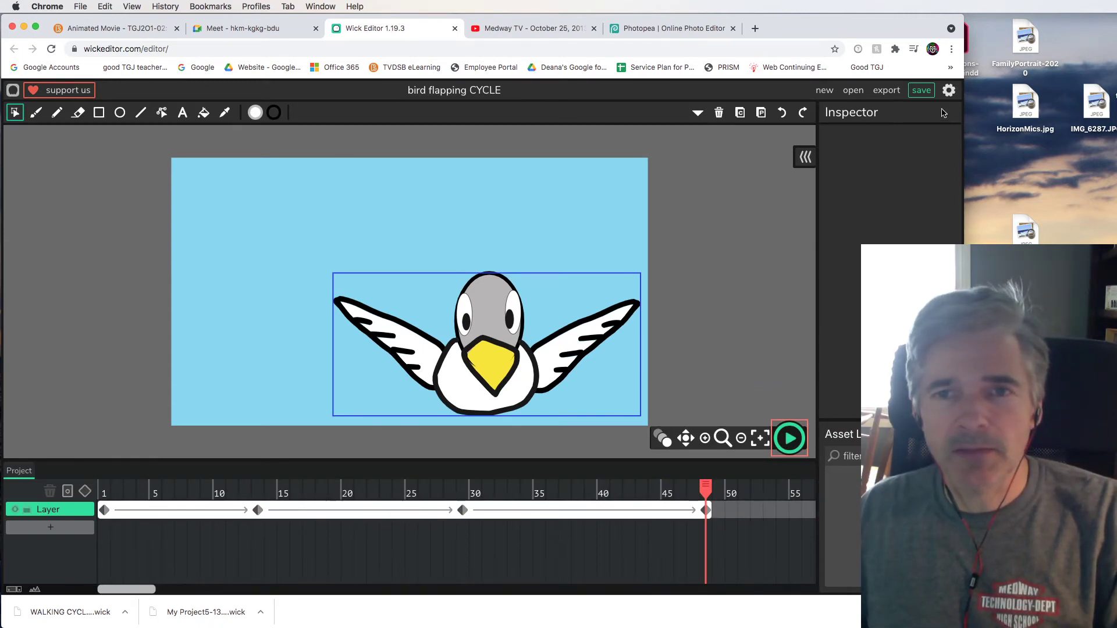
- Save the bird flapping project and open WALKING CYCLE5-13-2021_13-45-49.wick from Downloads
click(921, 91)
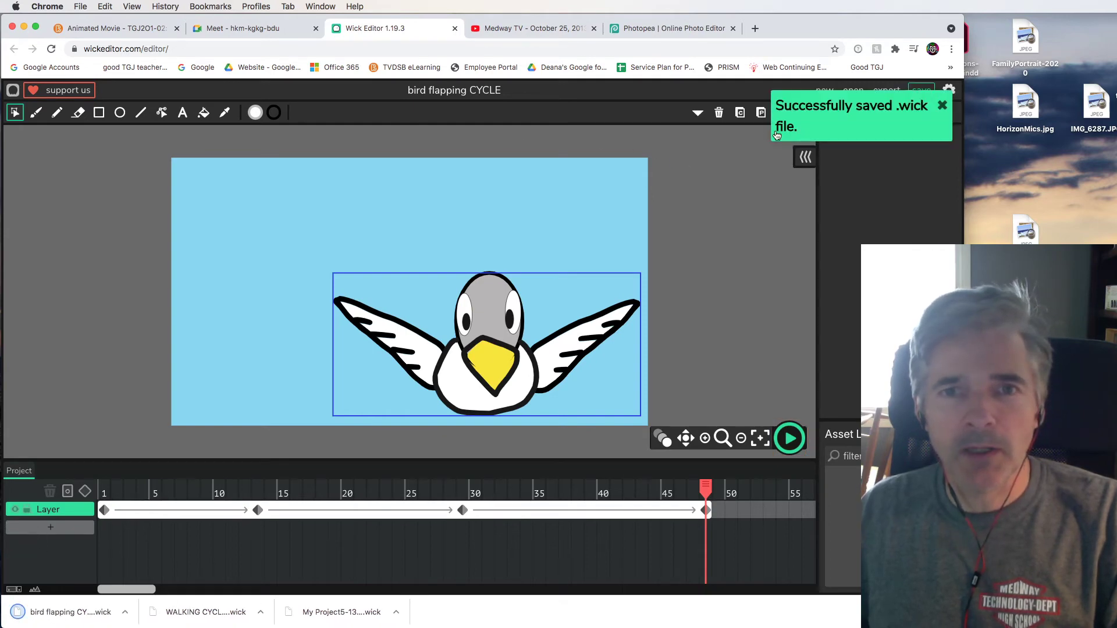
click(941, 106)
click(851, 90)
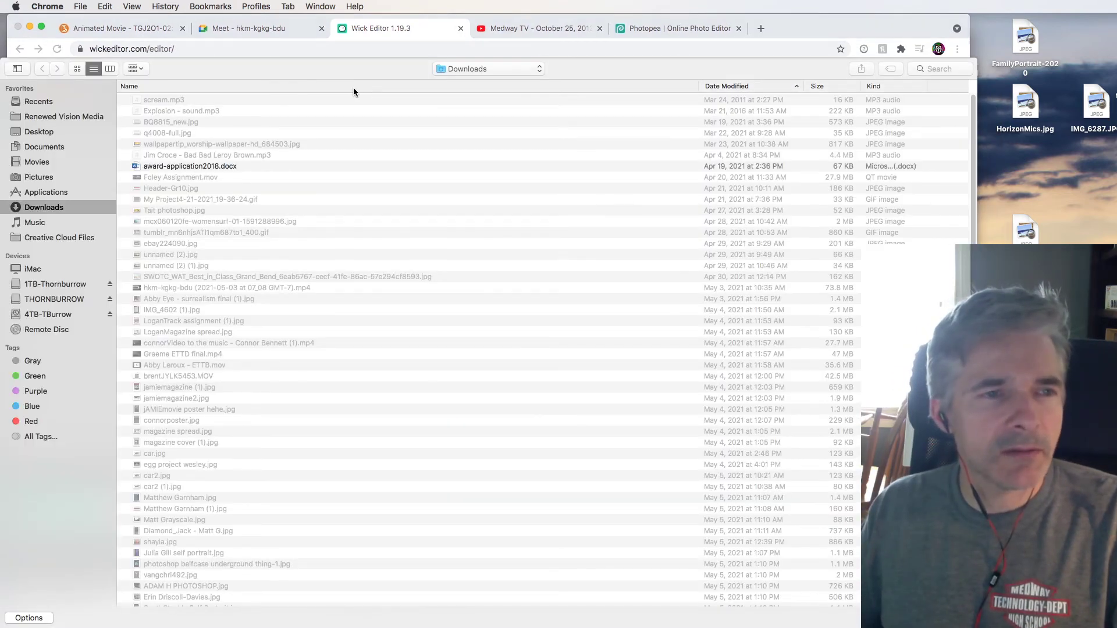
click(733, 87)
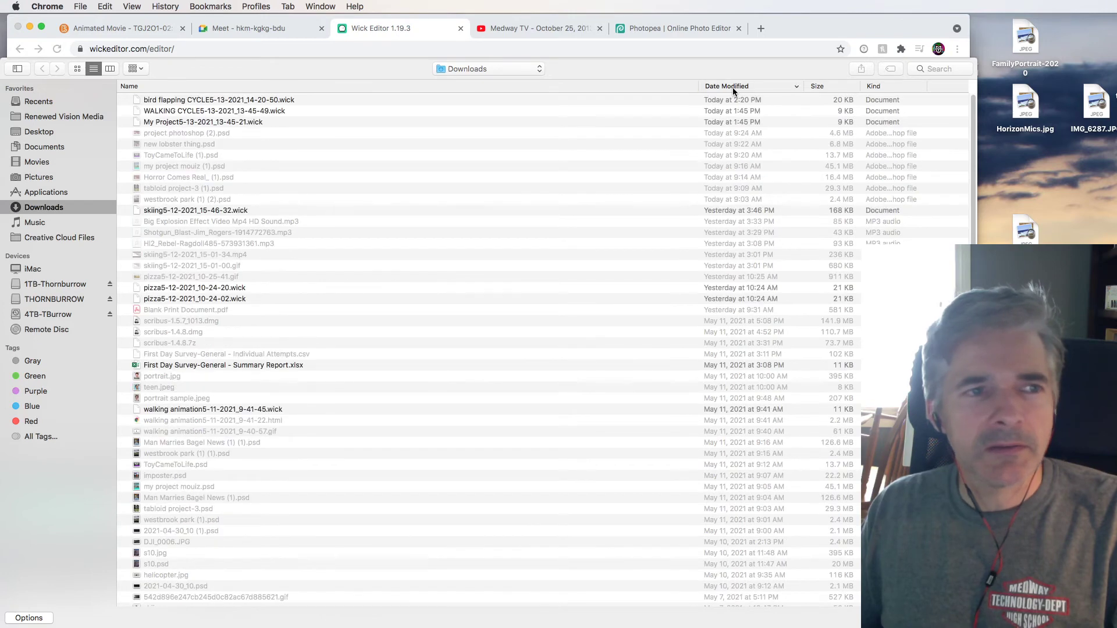
click(172, 112)
key(Return)
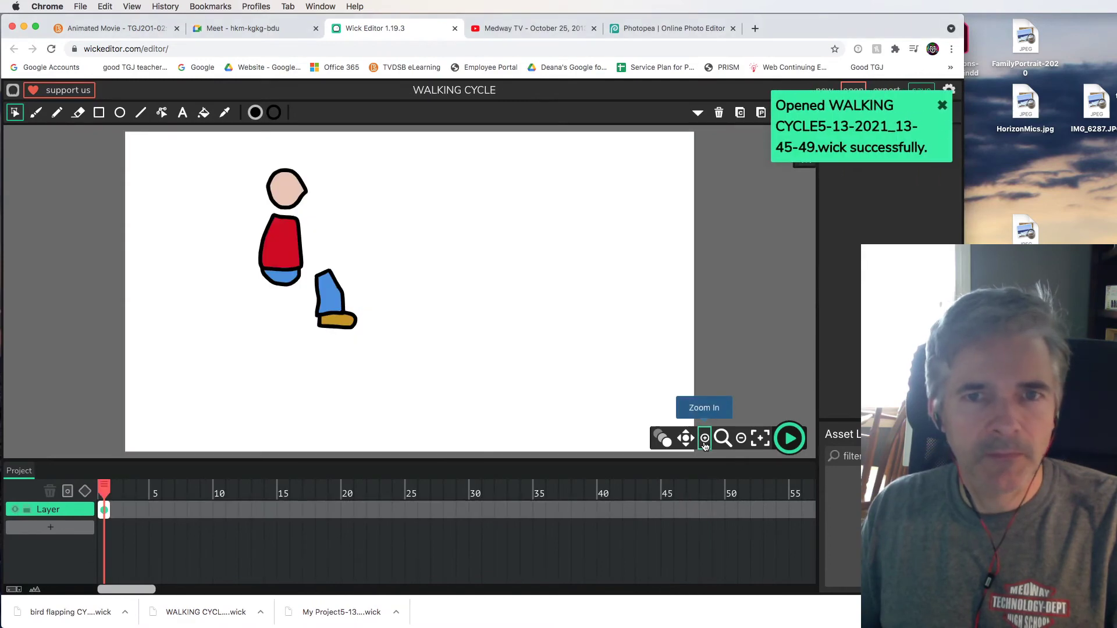
click(940, 106)
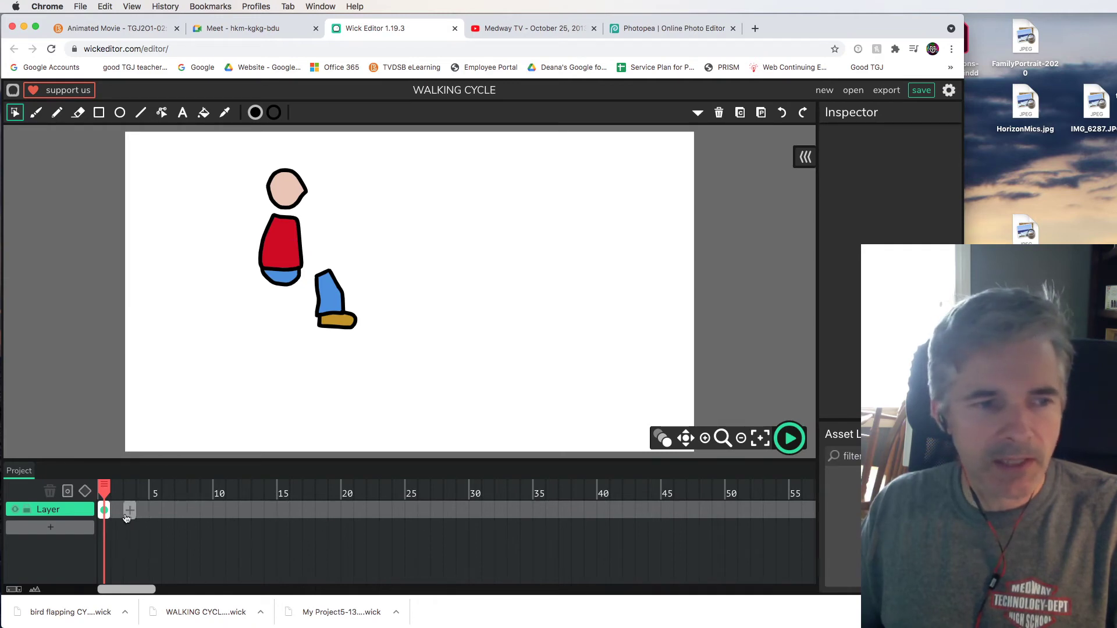
- Extend the walking figure's frame to a length of 48 with a tween at frame 1, and open the figure's clip for editing
drag(108, 511, 708, 521)
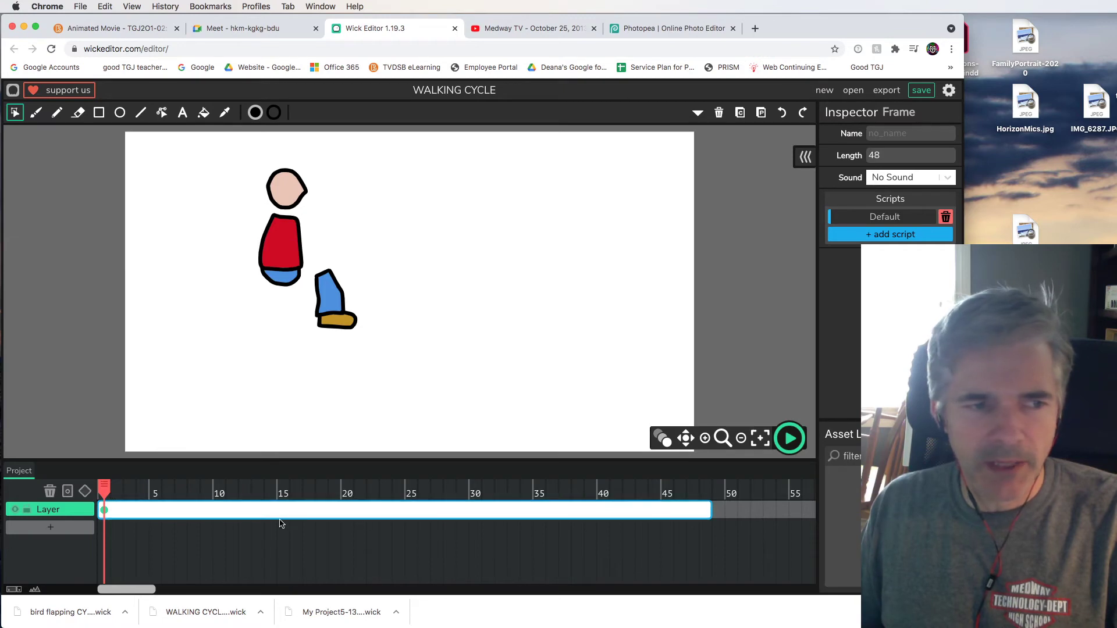
click(86, 495)
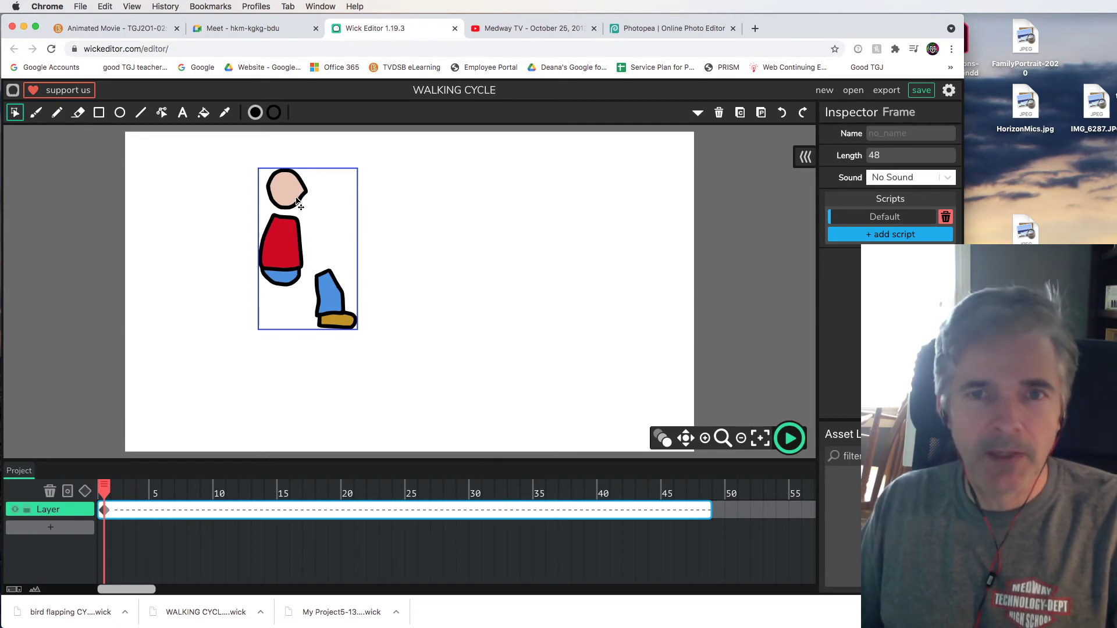
double_click(289, 251)
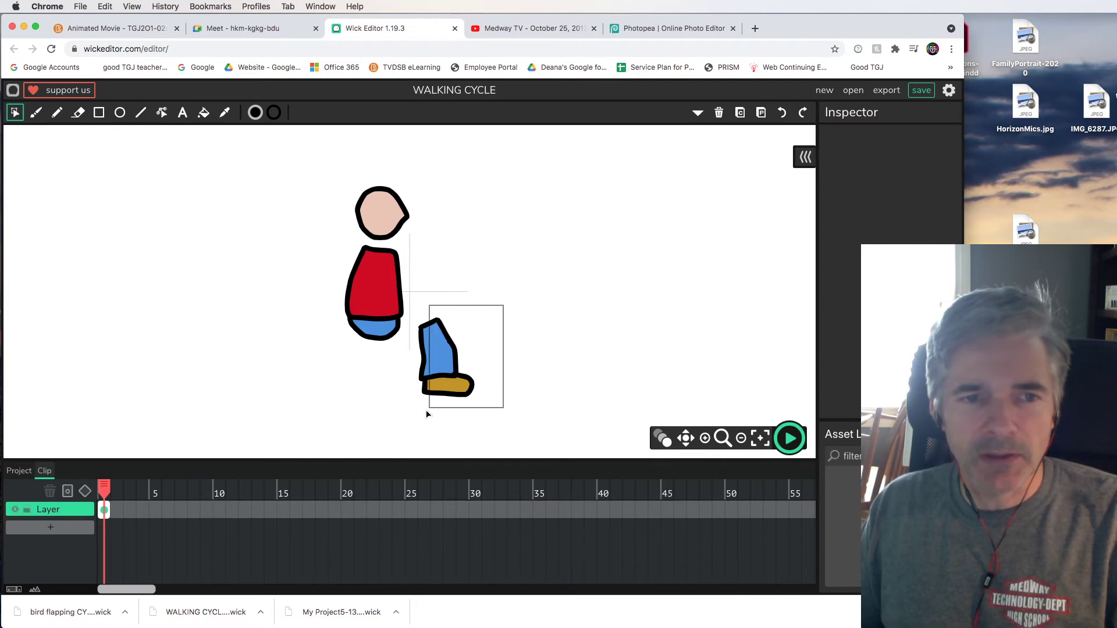
- Cut the leg and shoe out of the figure's layer and add two new layers inside the clip
drag(414, 417, 413, 413)
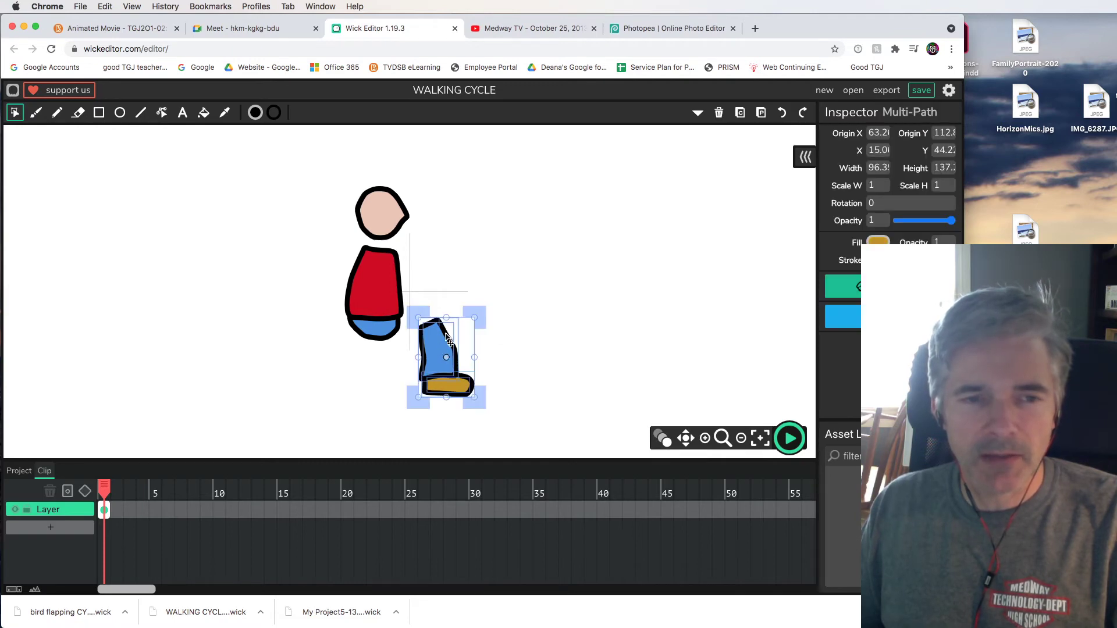
key(Delete)
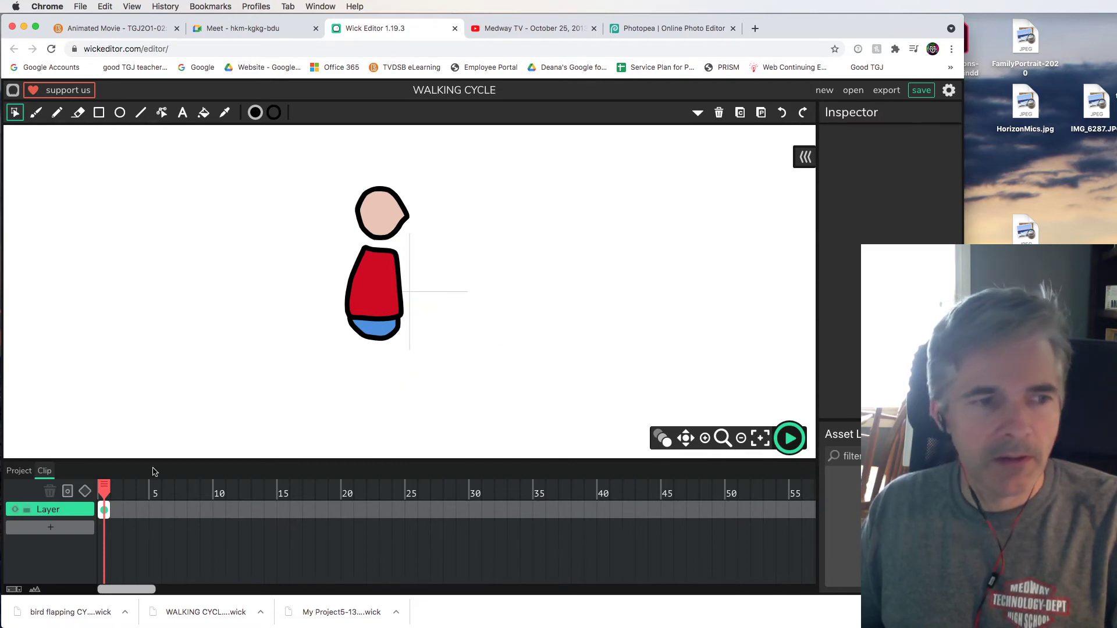
click(50, 527)
click(50, 545)
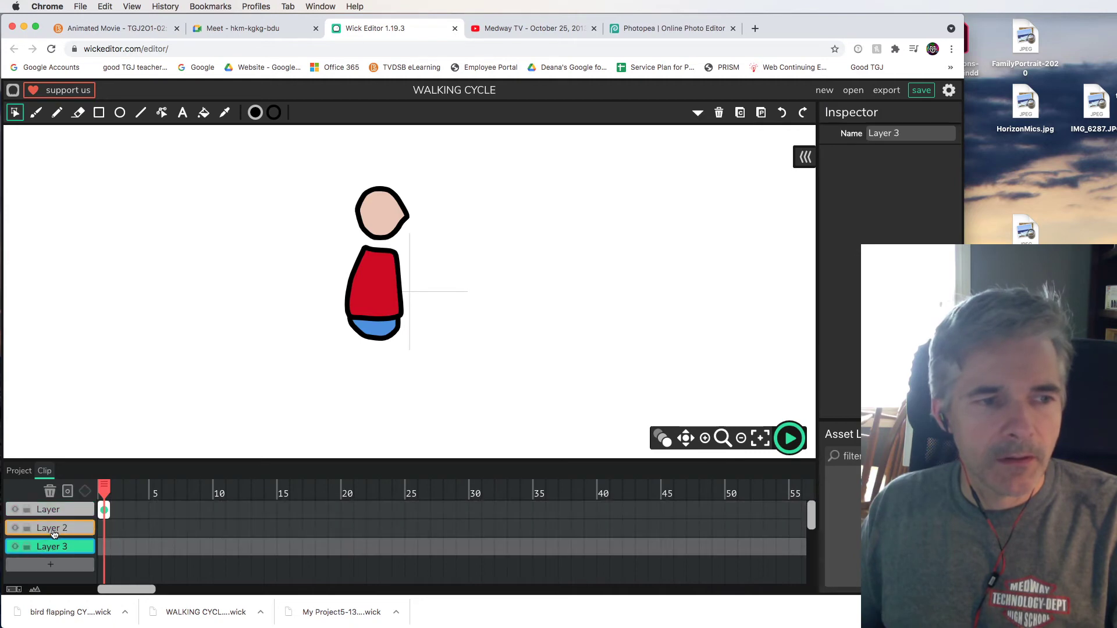
- Rename the clip's second layer leg1 and its third layer leg2
click(51, 529)
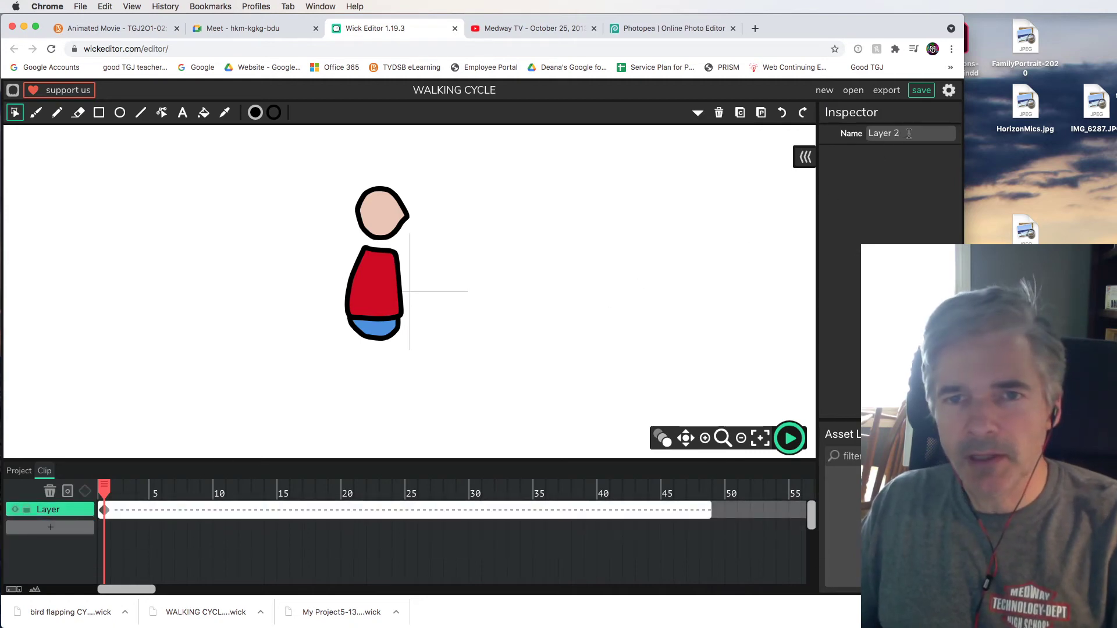
click(832, 131)
text(leg1)
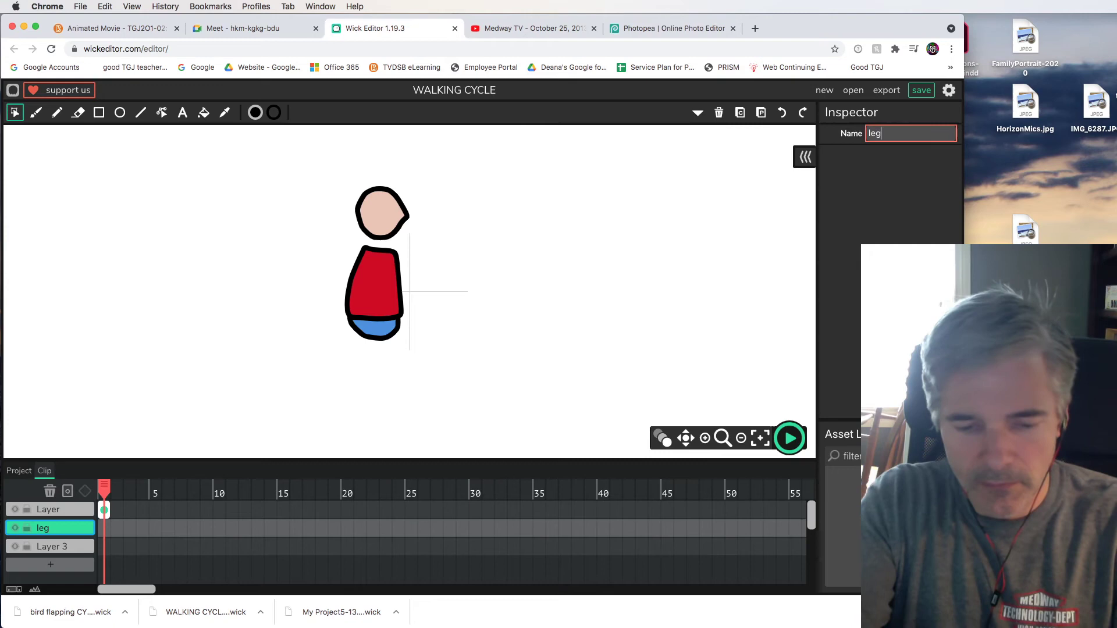
click(555, 299)
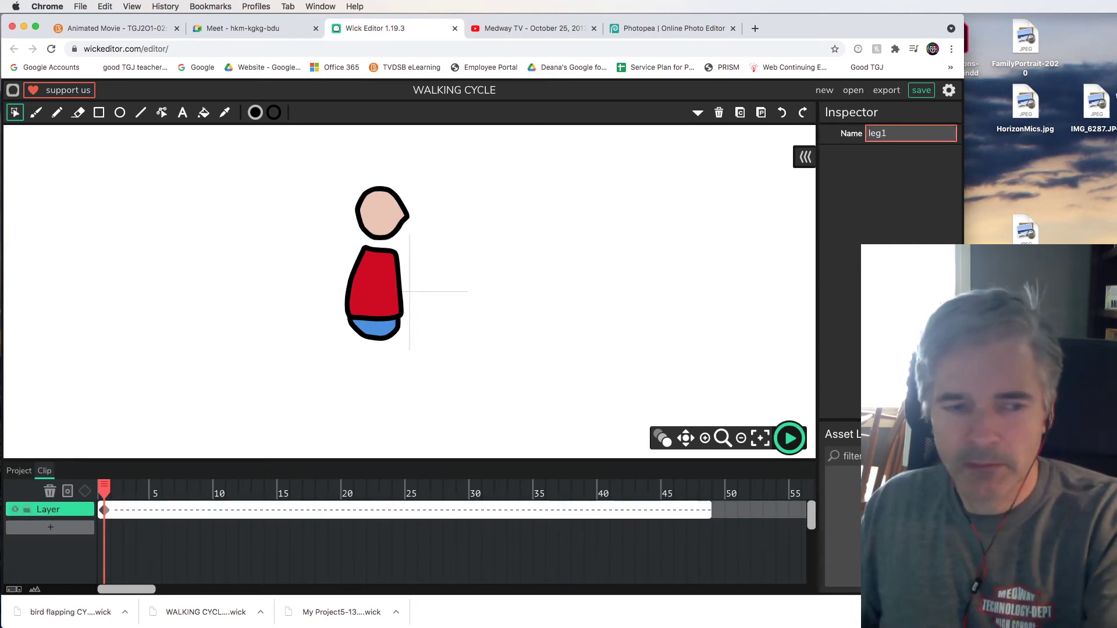
click(630, 359)
click(64, 547)
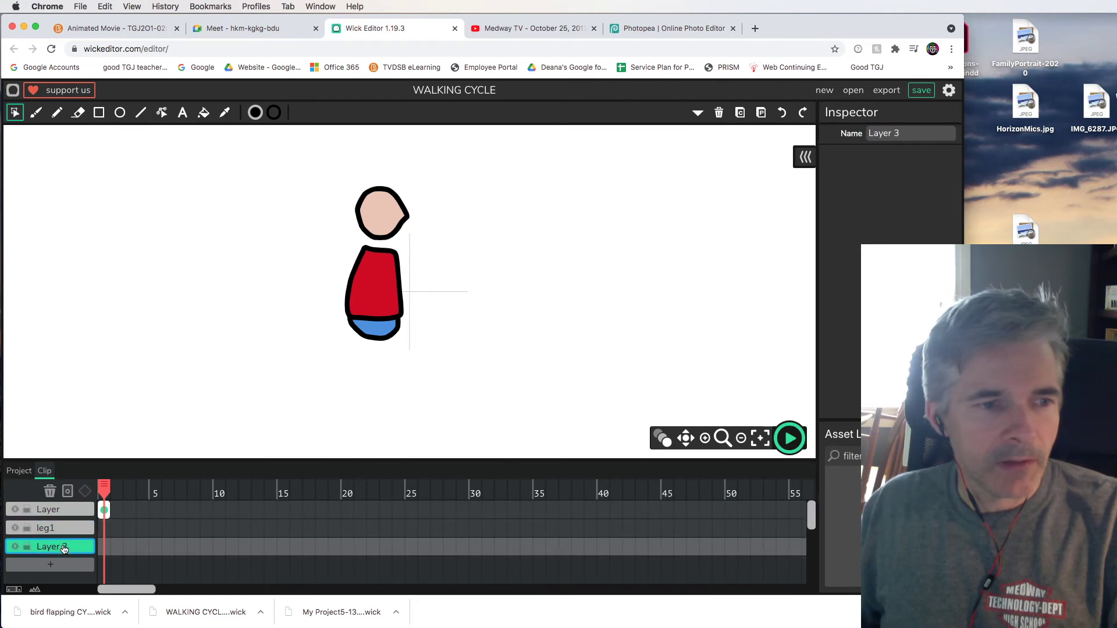
drag(880, 131, 867, 133)
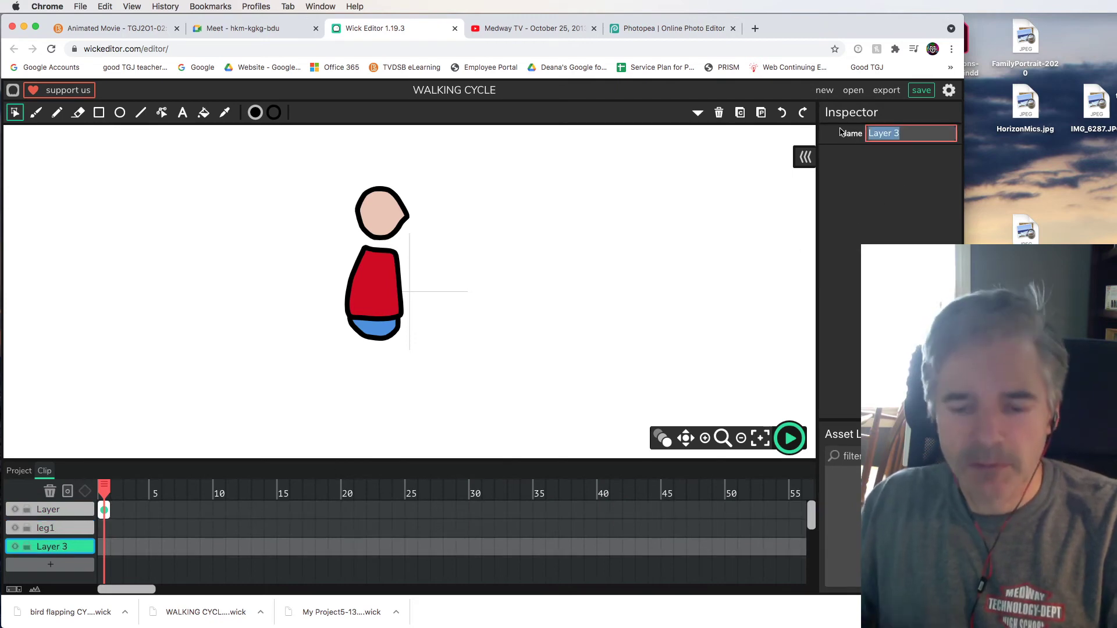
text(leg2)
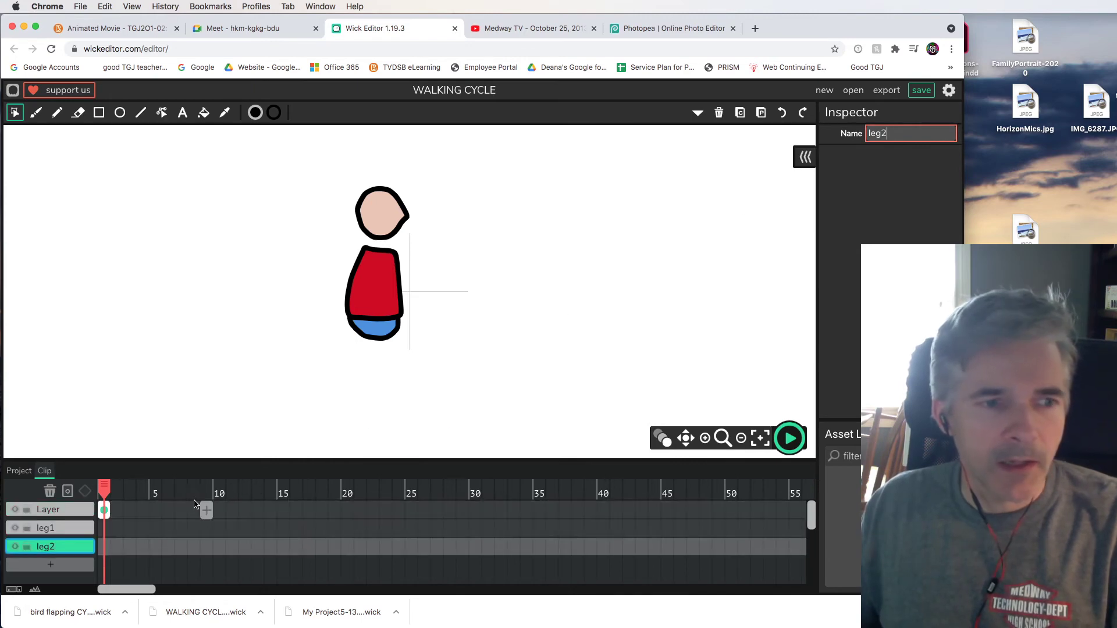
- Add an empty frame at frame 1 on both the leg1 and leg2 layers
click(46, 531)
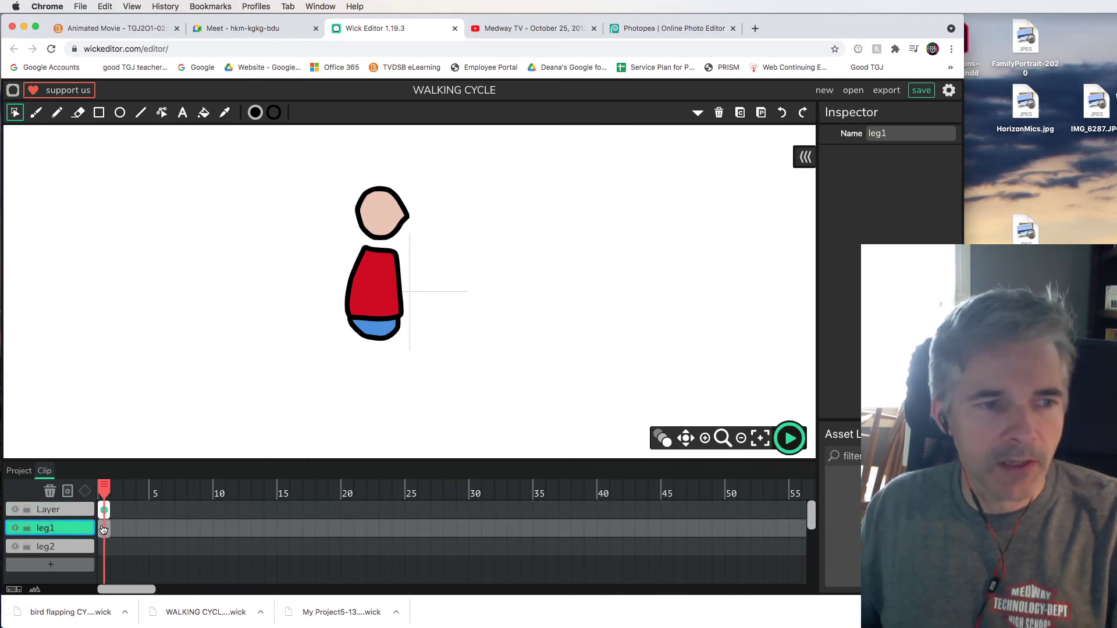
click(103, 529)
click(104, 547)
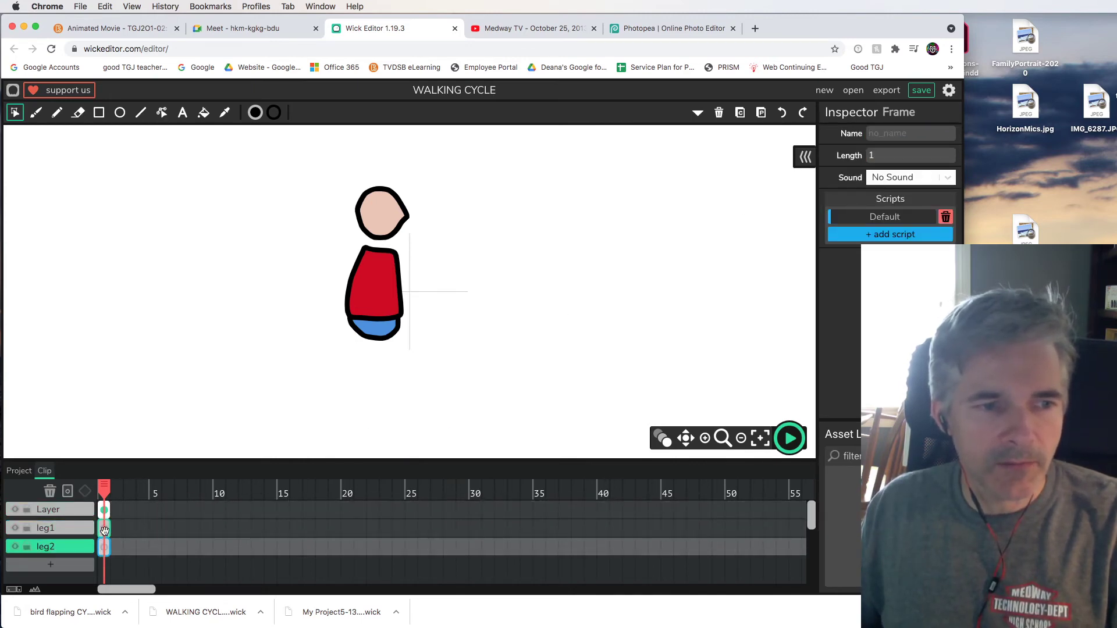
- Paste the cut leg into leg1's first frame, shift it away from the body, and paste another copy into leg2's first frame
click(105, 529)
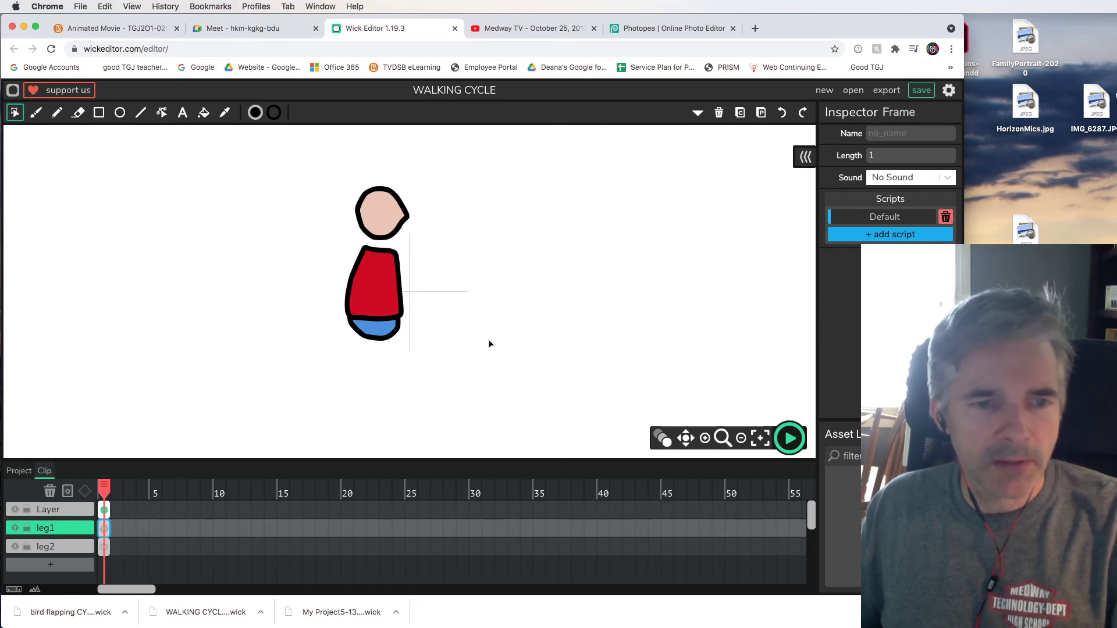
key(super+v)
drag(442, 348, 523, 349)
click(105, 547)
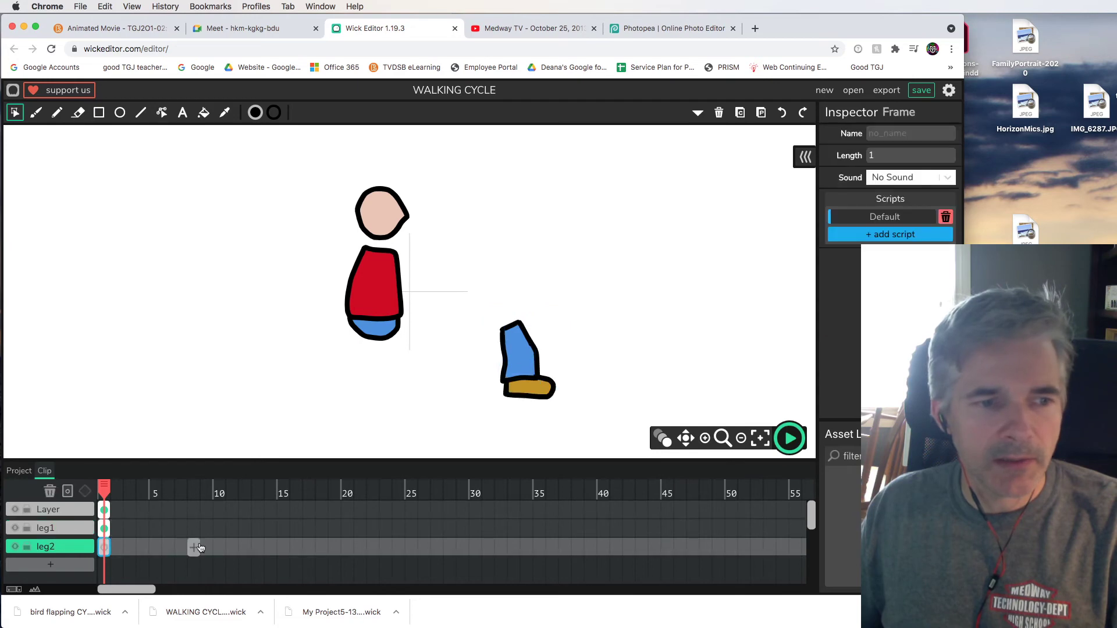
key(super+v)
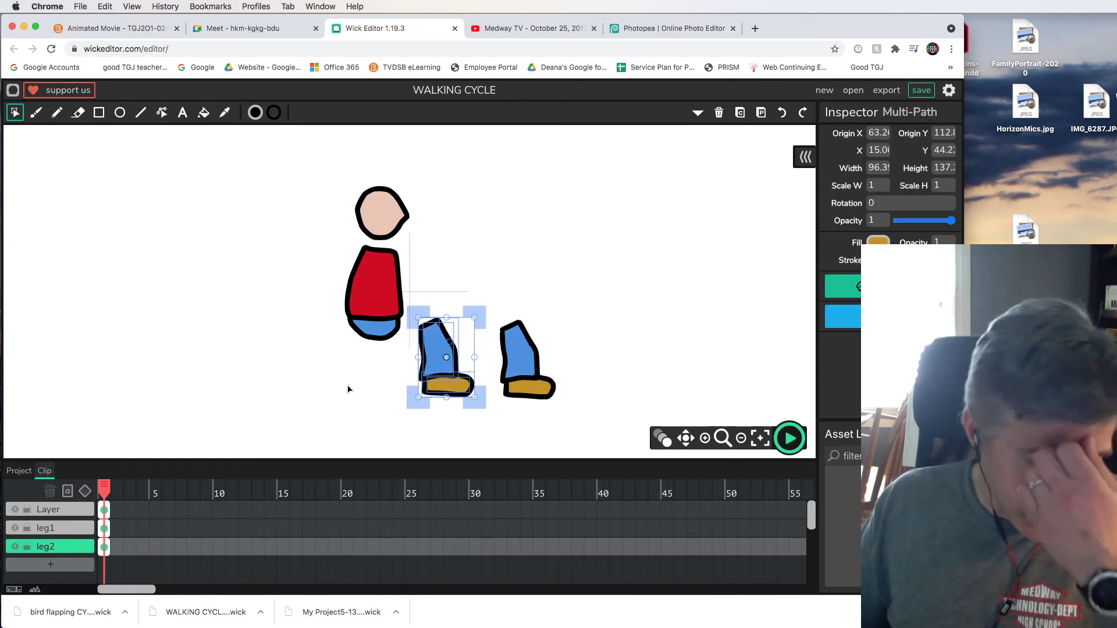
- Extend the leg1 layer's frame to a length of 13
drag(106, 525, 231, 517)
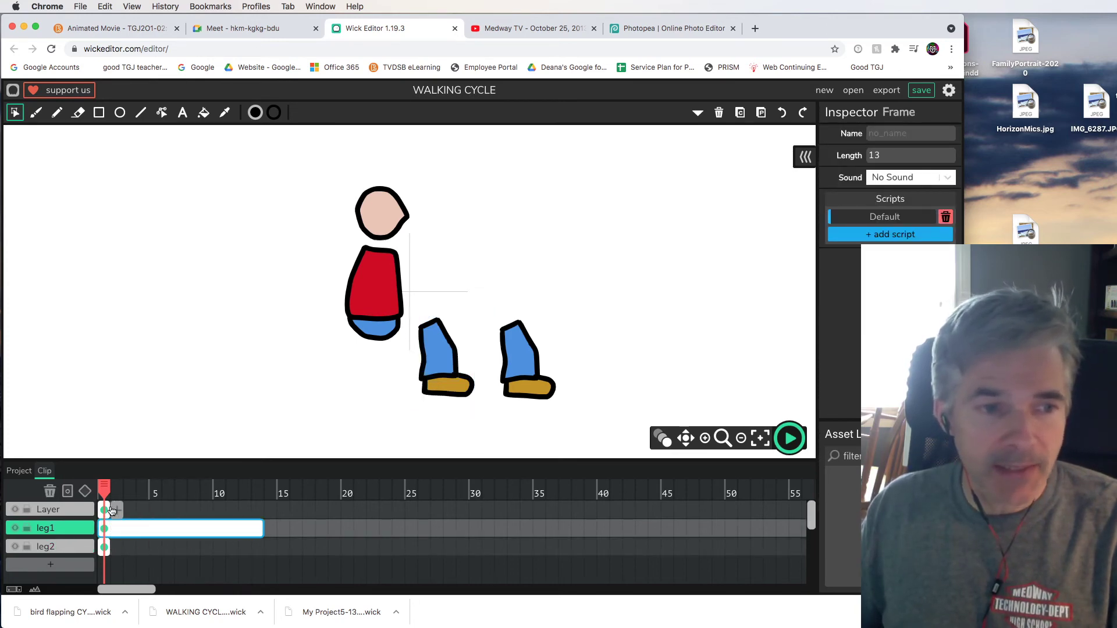
drag(109, 508, 269, 509)
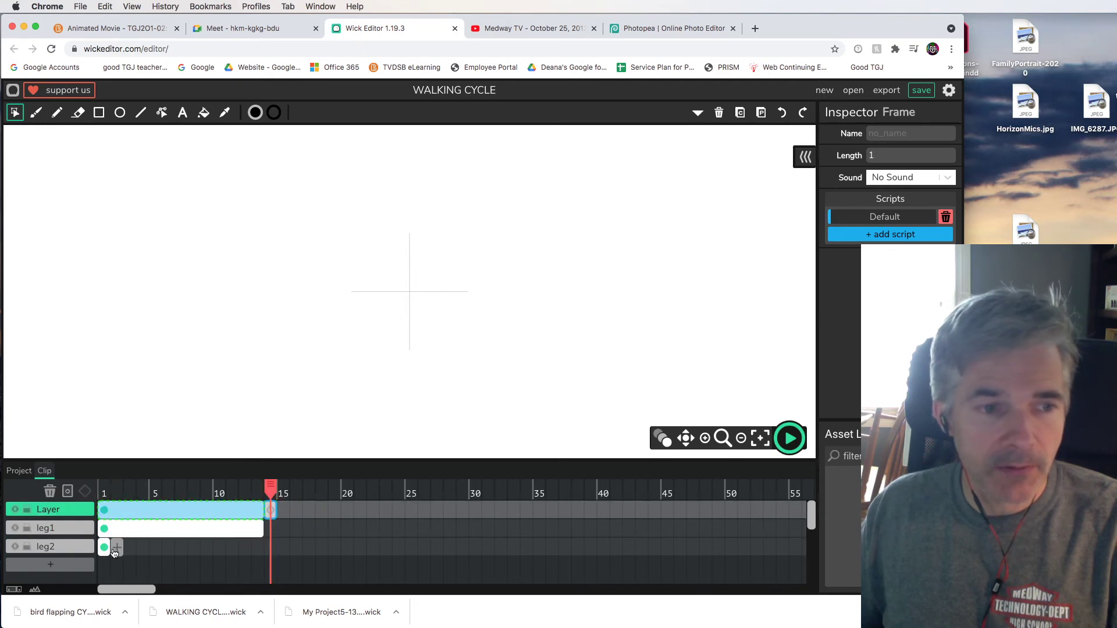
drag(109, 548, 244, 550)
key(ctrl+z)
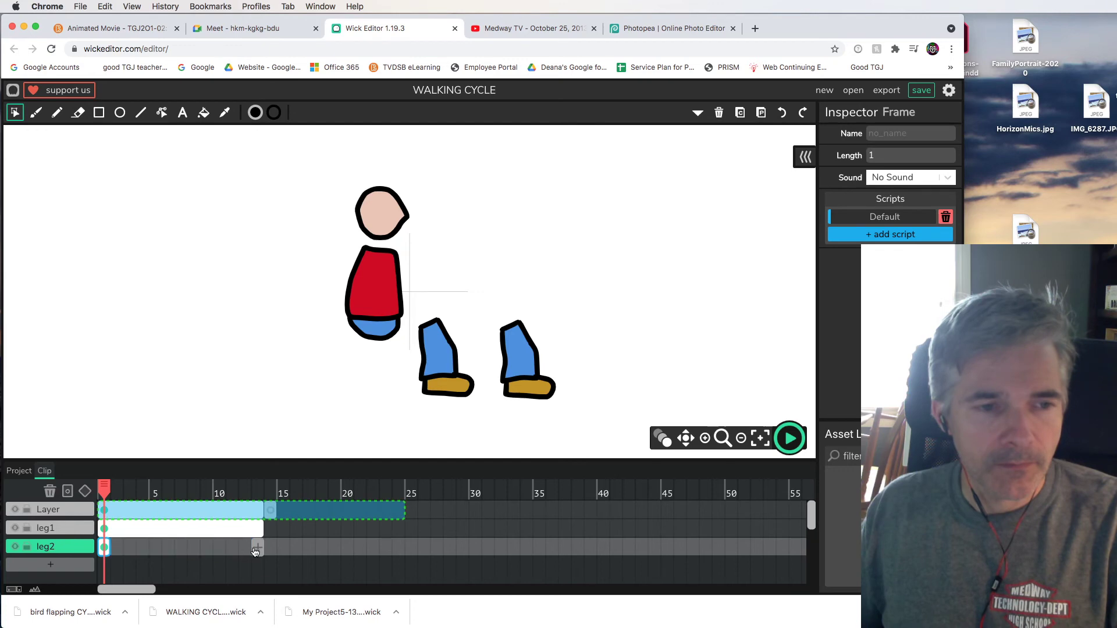
drag(109, 547, 345, 546)
key(ctrl+z)
key(ctrl+z)
key(ctrl+z)
key(ctrl+z)
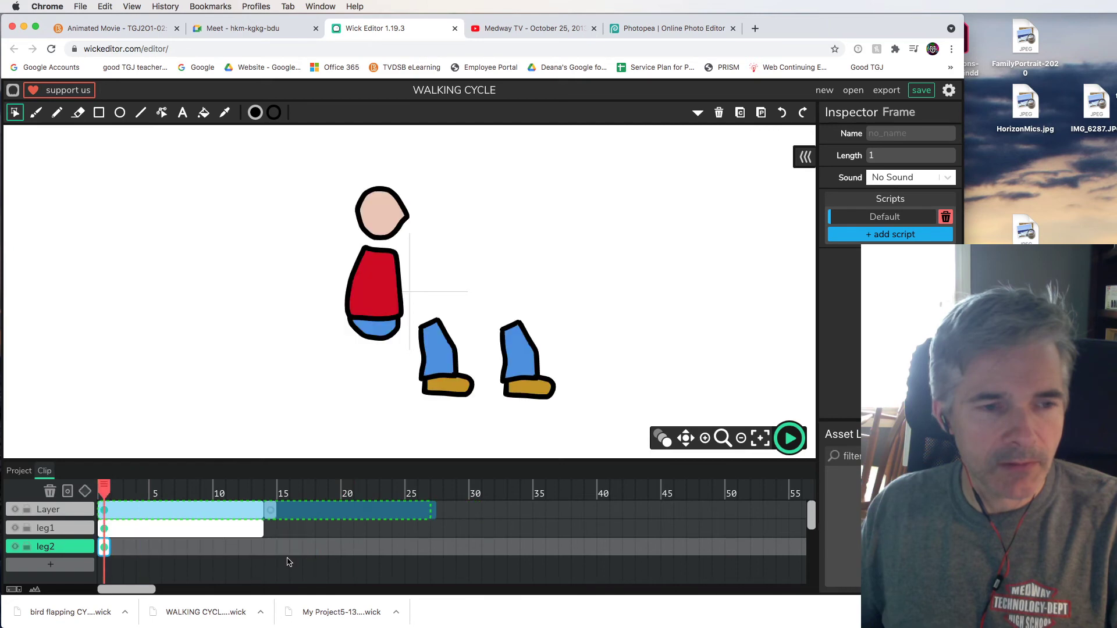
key(ctrl+z)
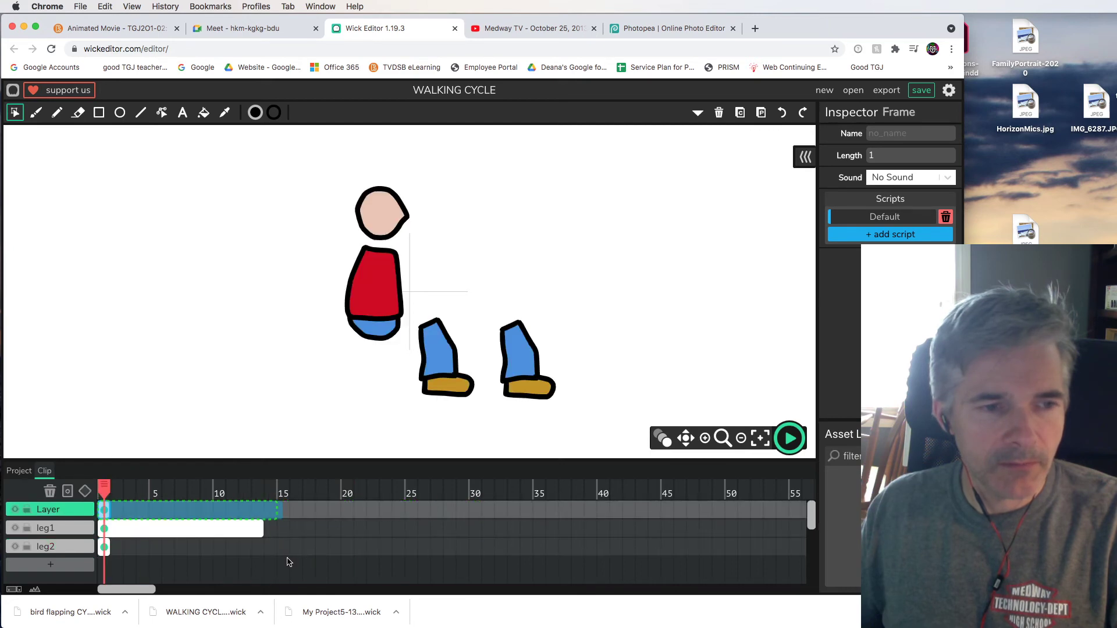
- Extend the frames of the leg2 and body layers to length 13, removing the stray frame added at frame 14
click(59, 529)
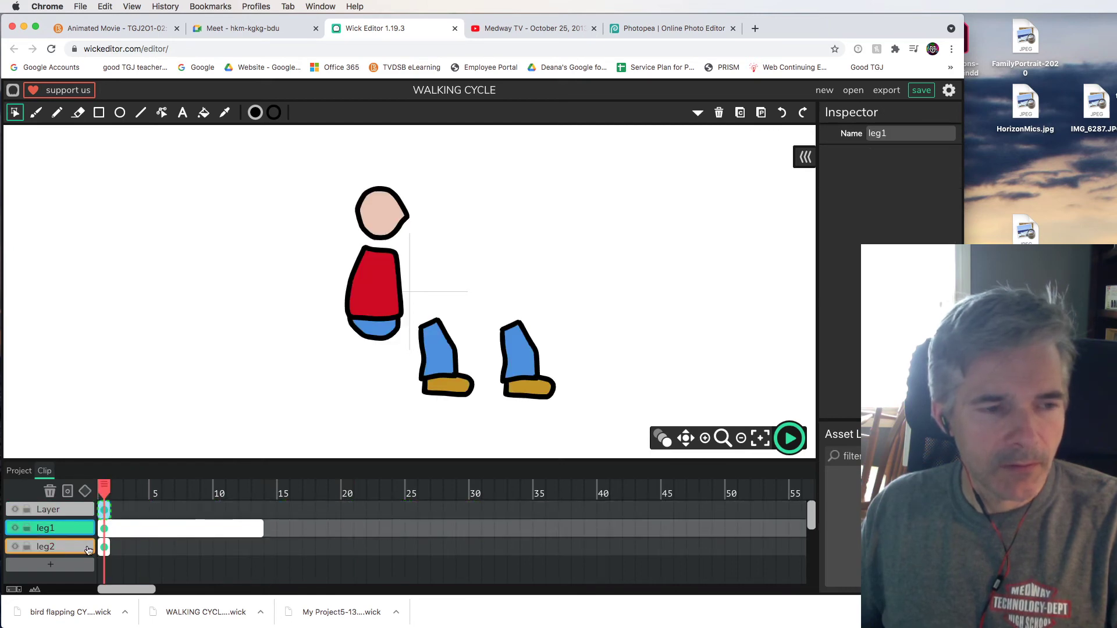
drag(108, 545, 262, 548)
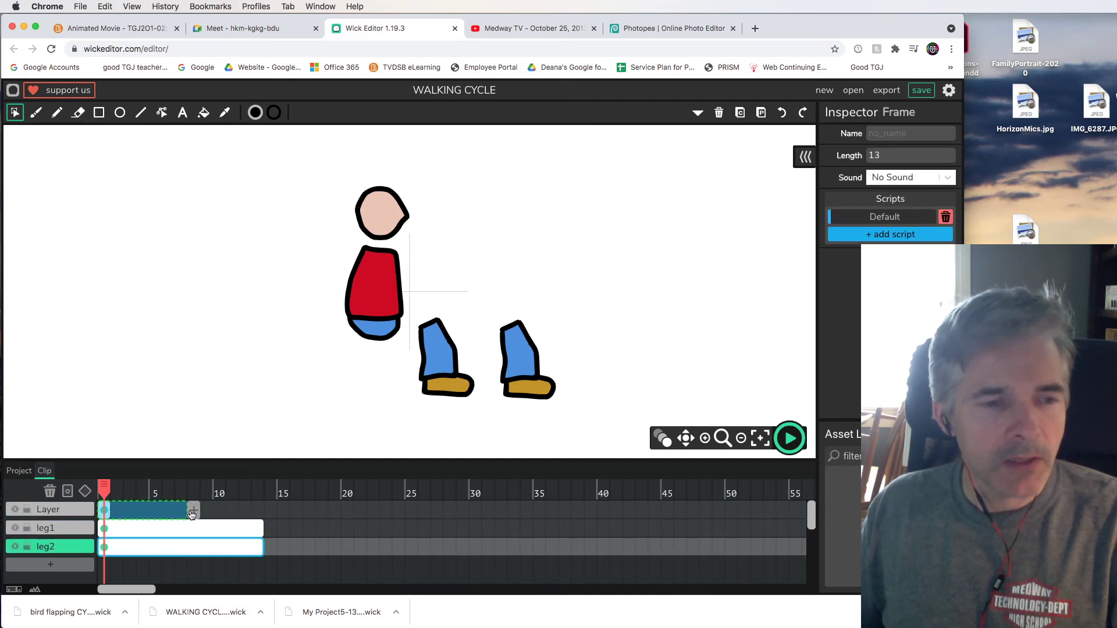
click(257, 510)
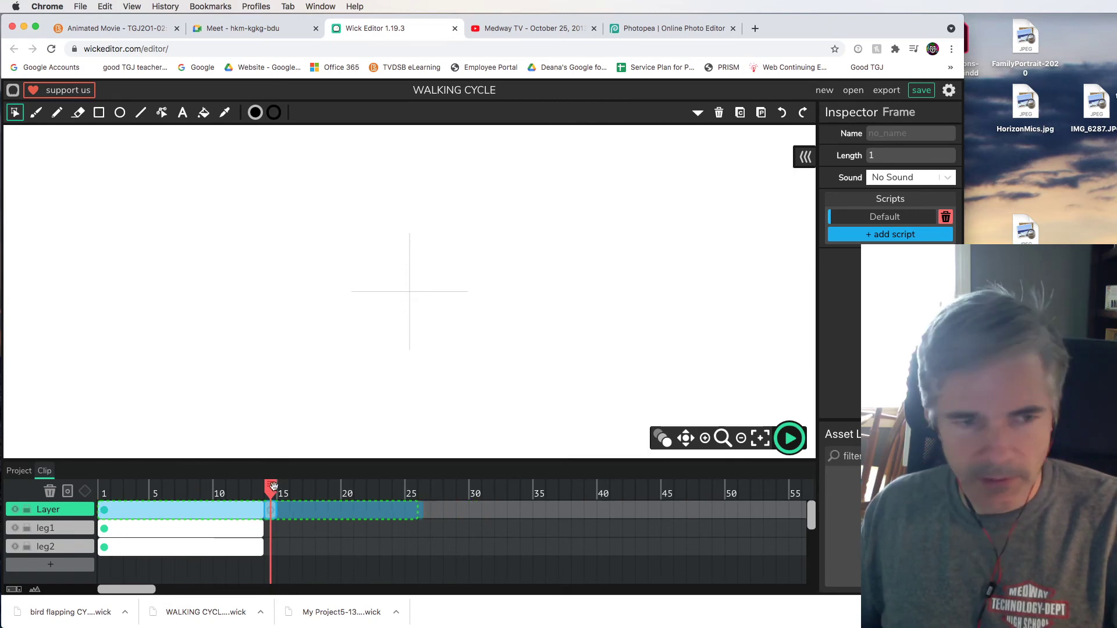
click(116, 518)
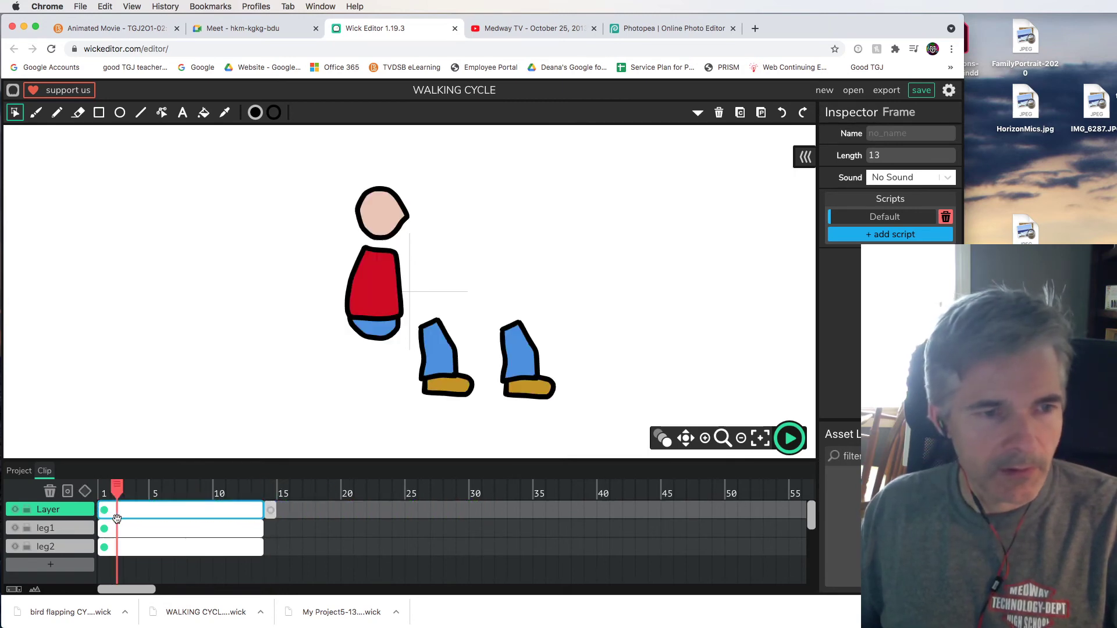
click(270, 512)
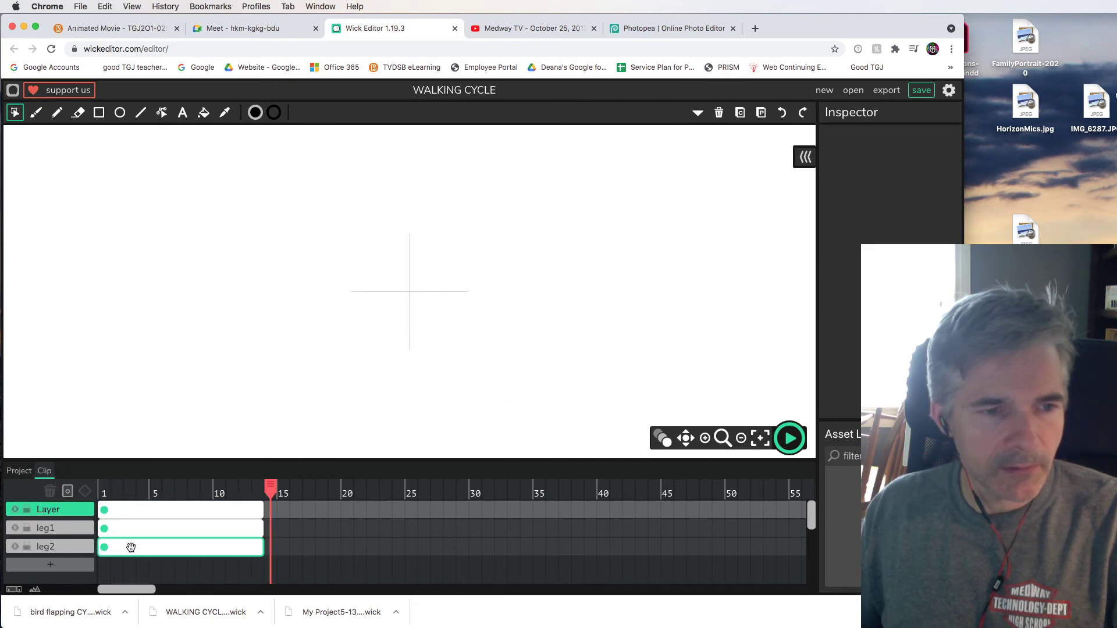
drag(270, 489, 203, 492)
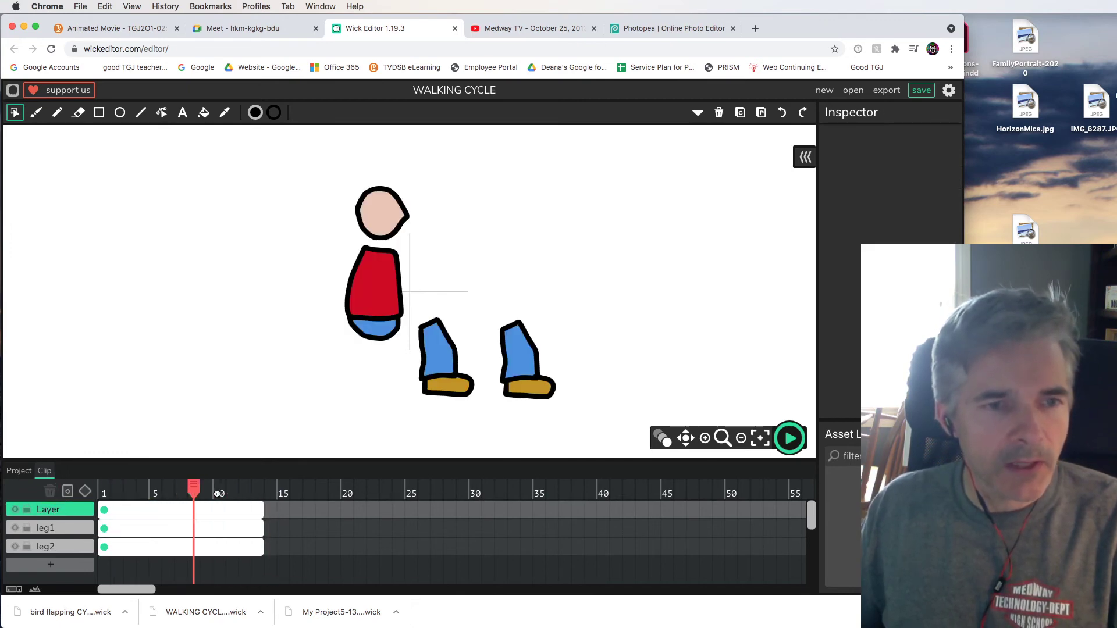
- Add a tween keyframe at frame 1 on both the leg1 and leg2 layers
click(50, 529)
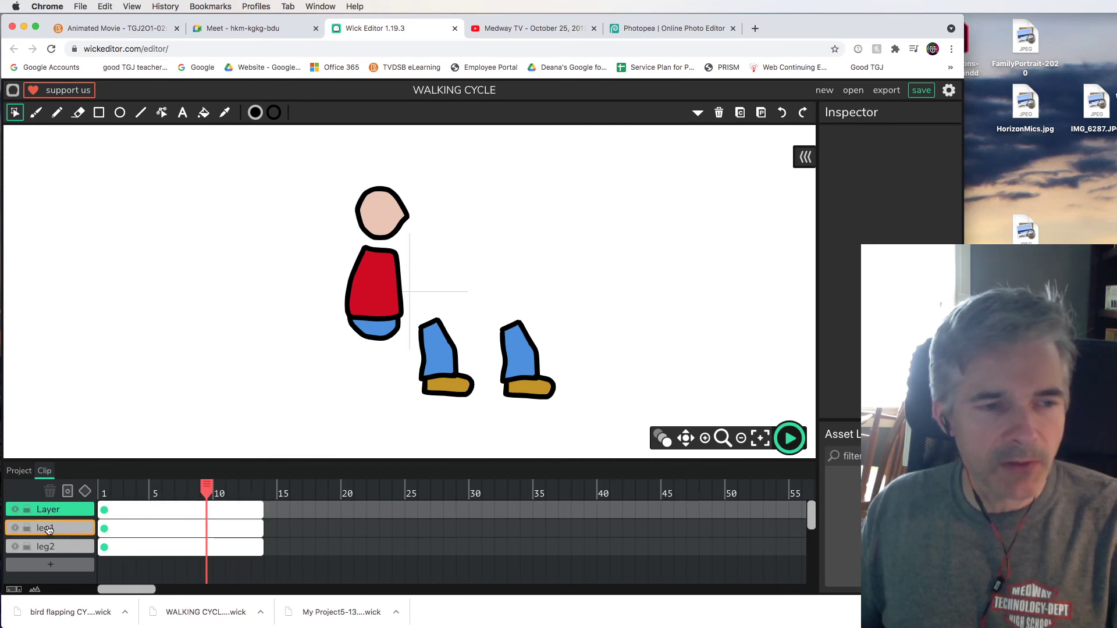
click(103, 528)
click(104, 528)
right_click(103, 528)
click(105, 545)
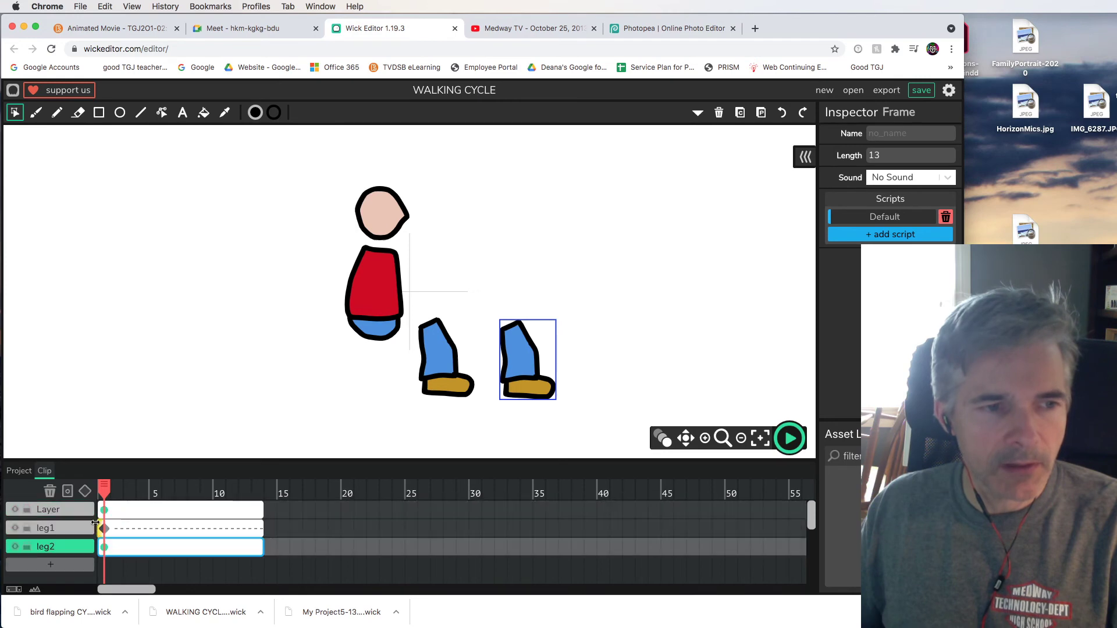
click(85, 492)
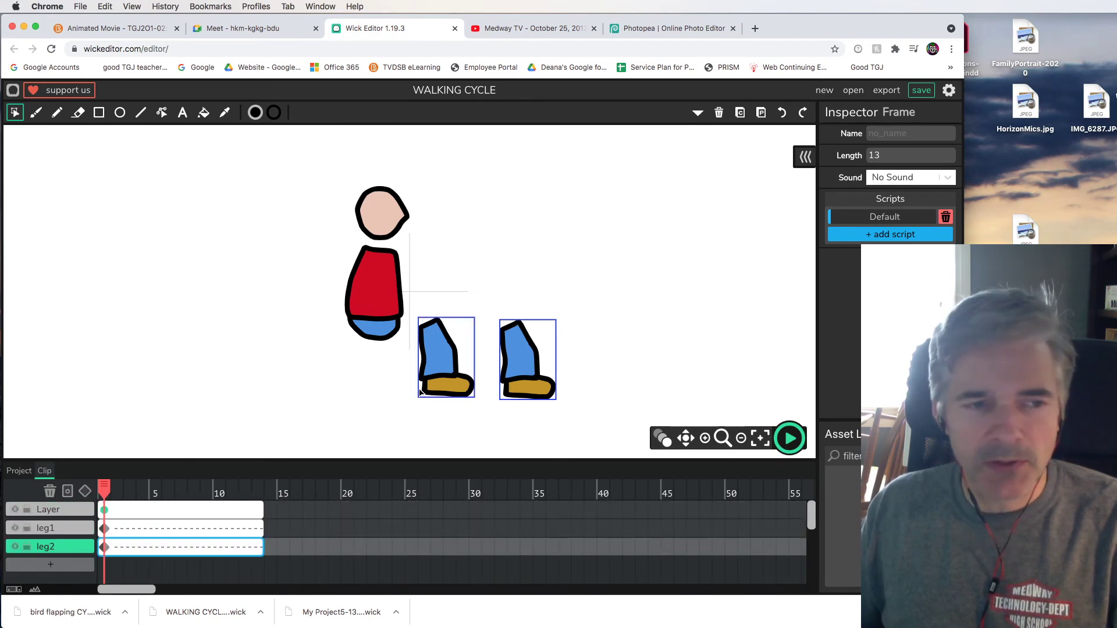
- Attach both legs to the hips at frame 1, rotating leg2's leg forward to about -19° and leg1's leg backward to about 58°
click(445, 375)
drag(441, 353, 400, 360)
drag(439, 415, 425, 379)
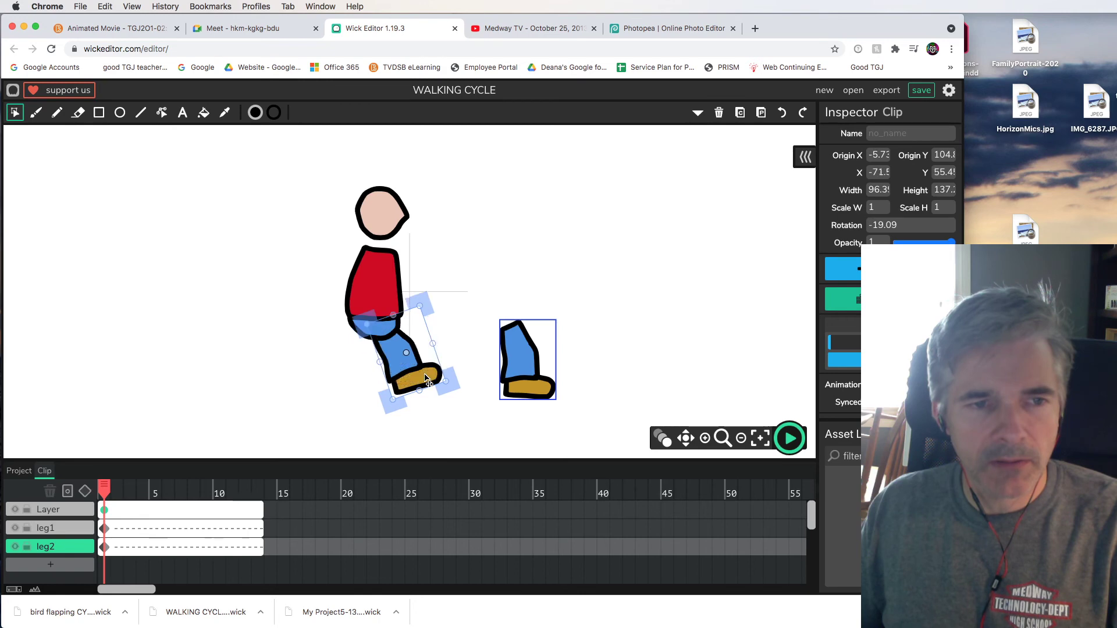
click(519, 378)
drag(518, 378, 330, 378)
drag(333, 374, 332, 374)
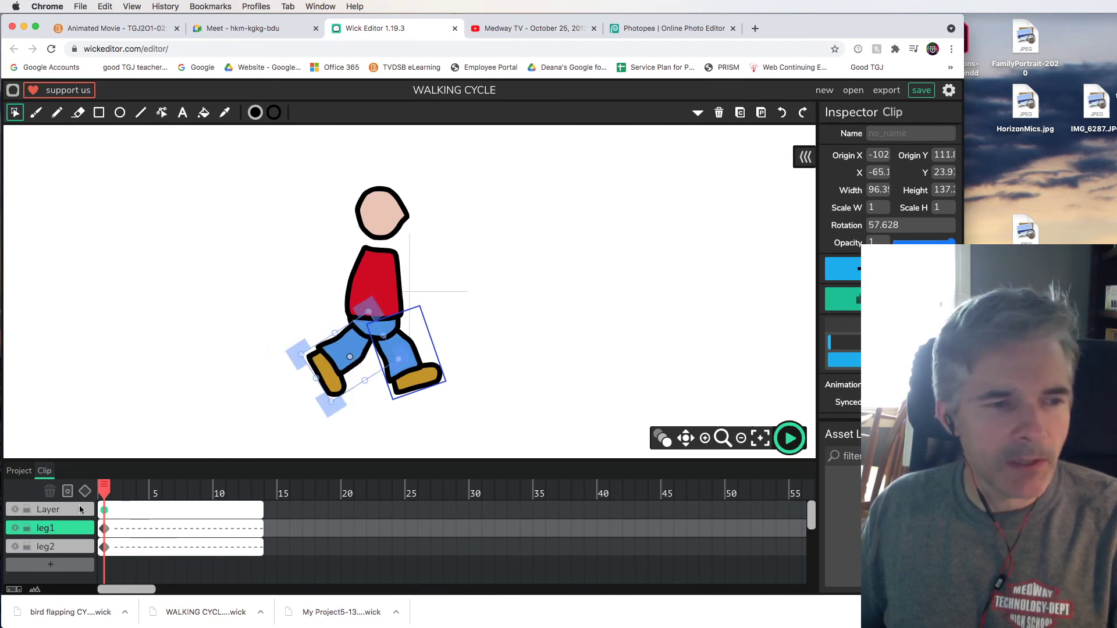
- Move the leg1 layer above the body layer and add tween keyframes at frame 13 on leg1 and leg2
drag(54, 527, 54, 509)
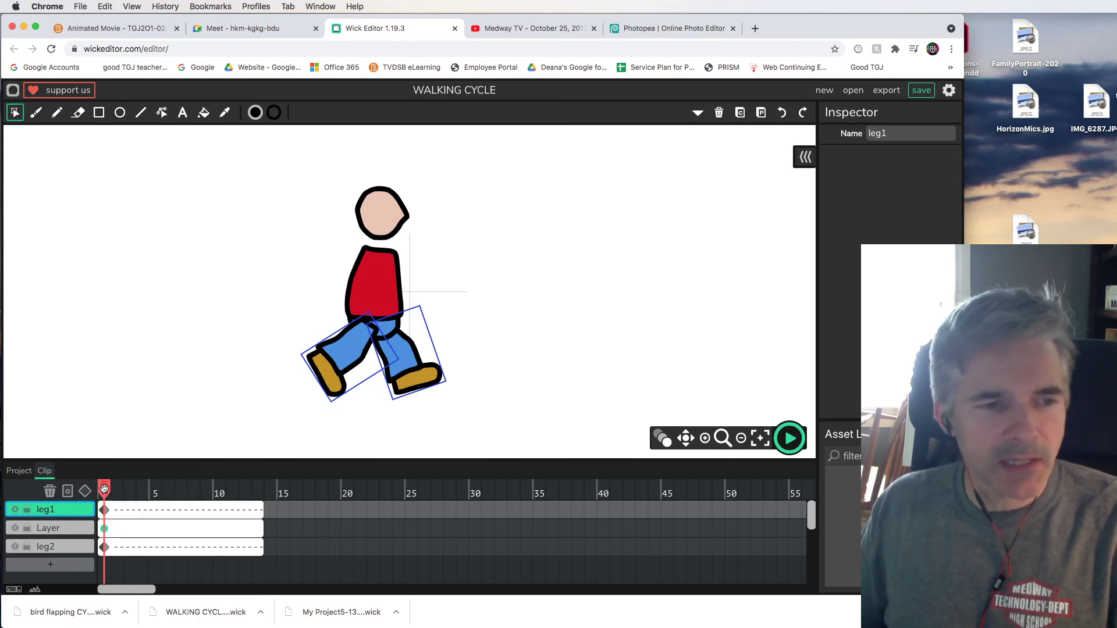
drag(119, 489, 257, 487)
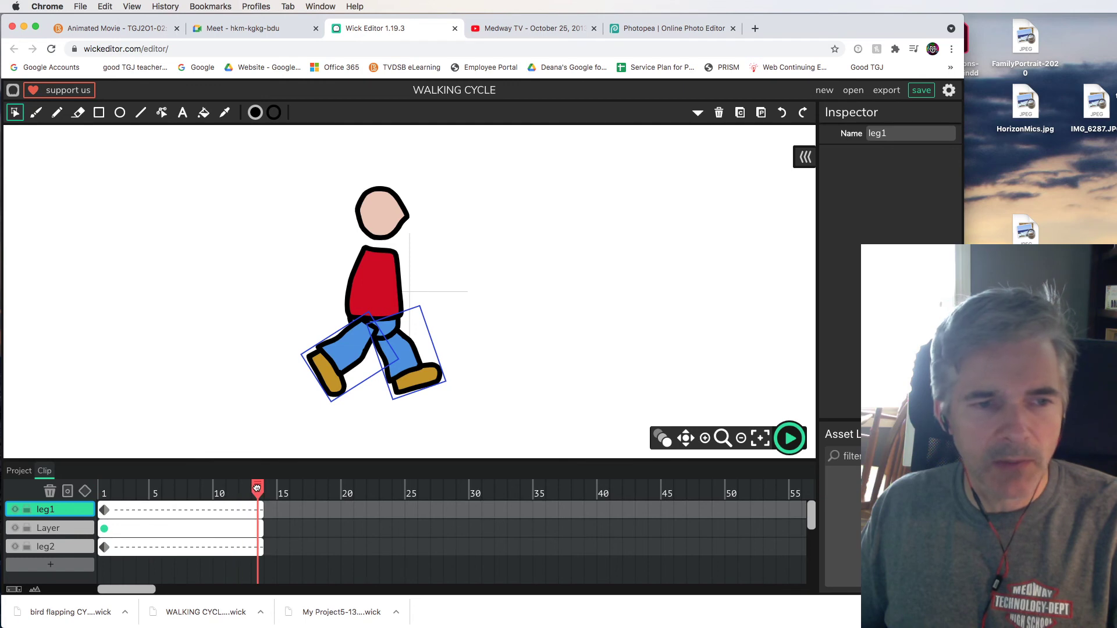
click(86, 492)
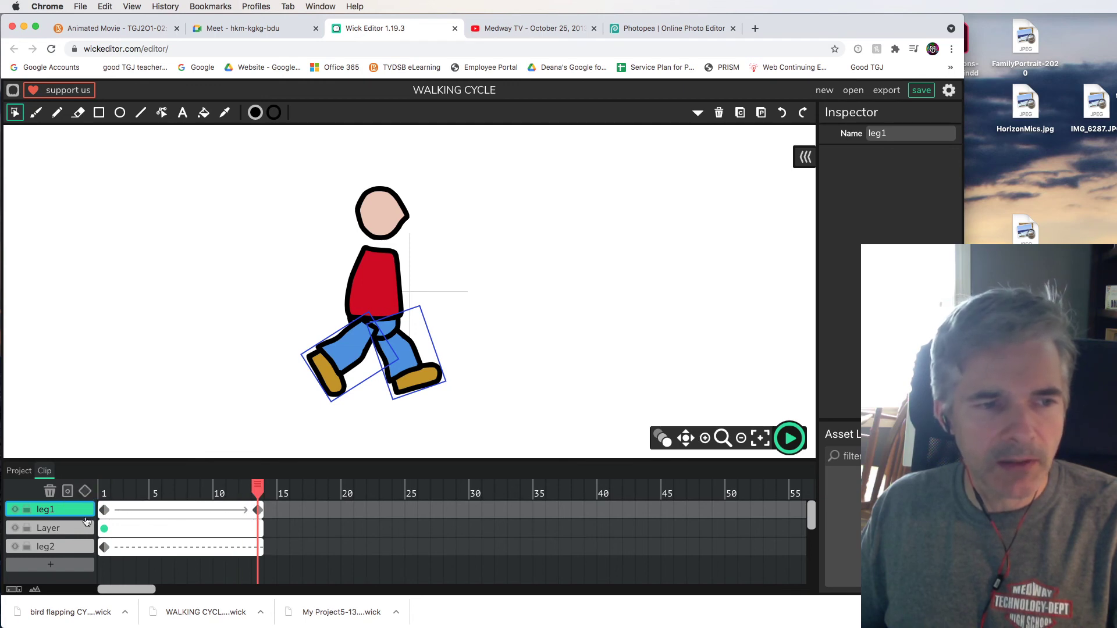
click(256, 547)
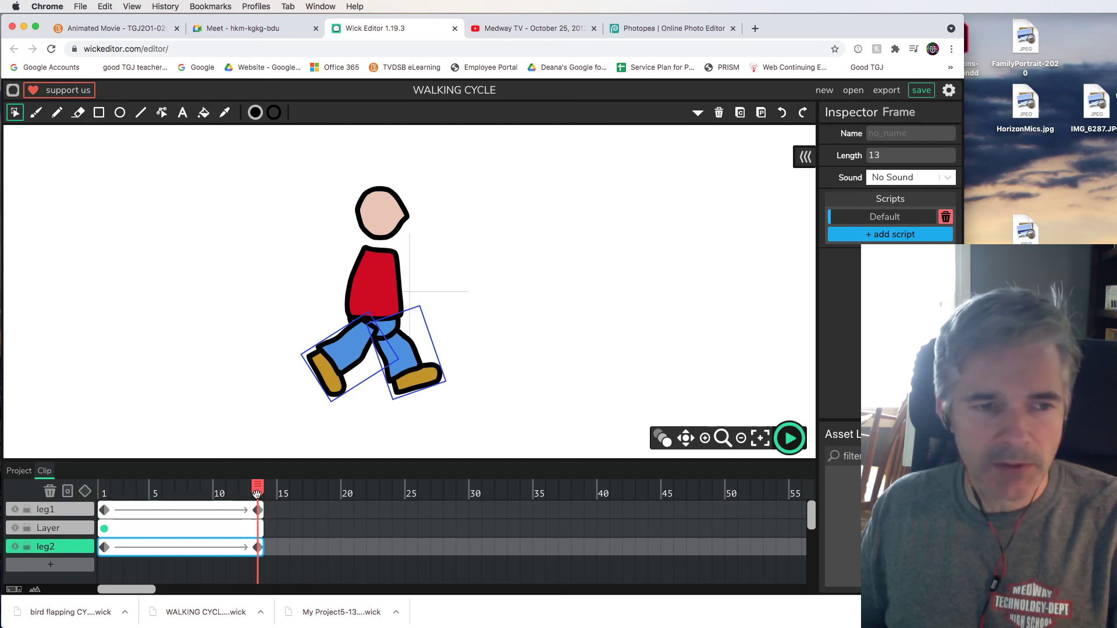
- At frame 7, swap the legs at the hips, rotating leg2's leg back to about 51° and leg1's leg forward to about -30°
drag(258, 487, 174, 486)
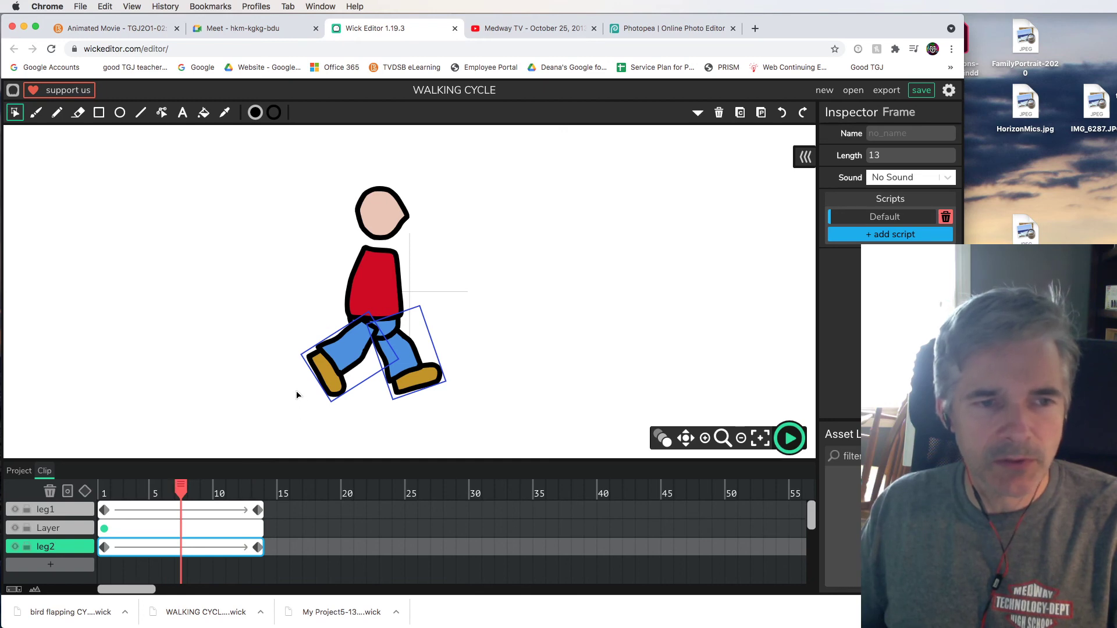
click(314, 381)
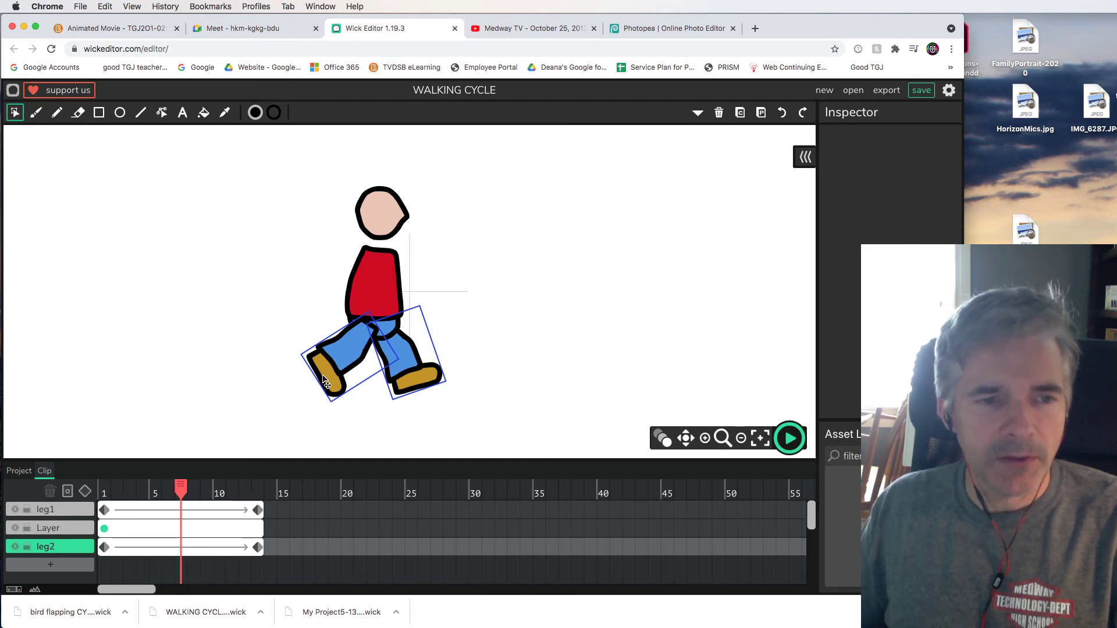
click(416, 388)
drag(452, 389, 367, 357)
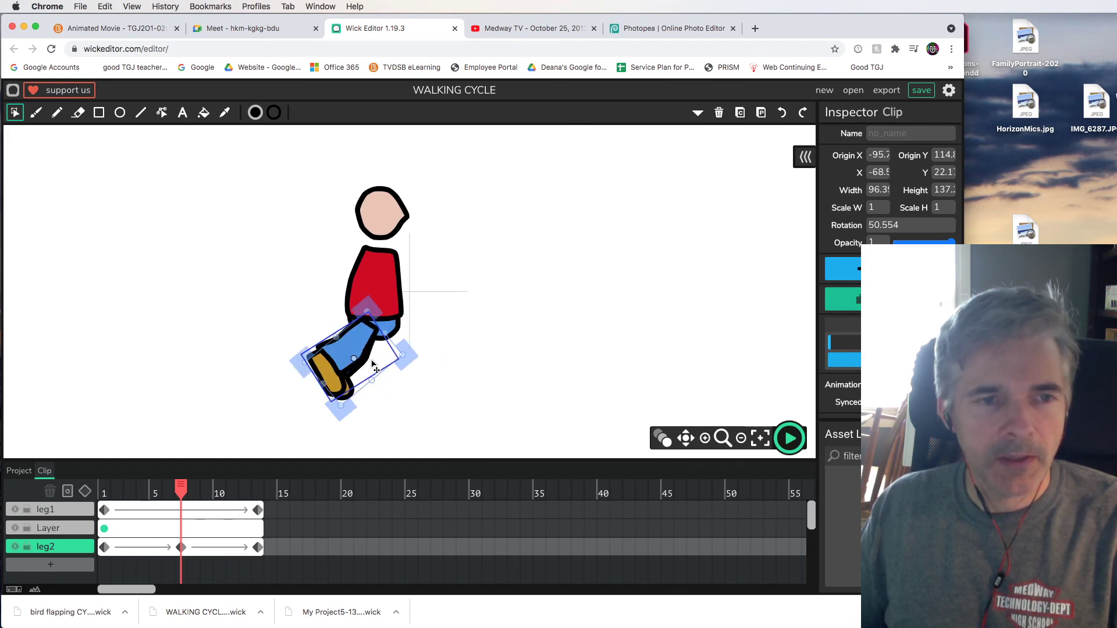
click(444, 393)
click(359, 352)
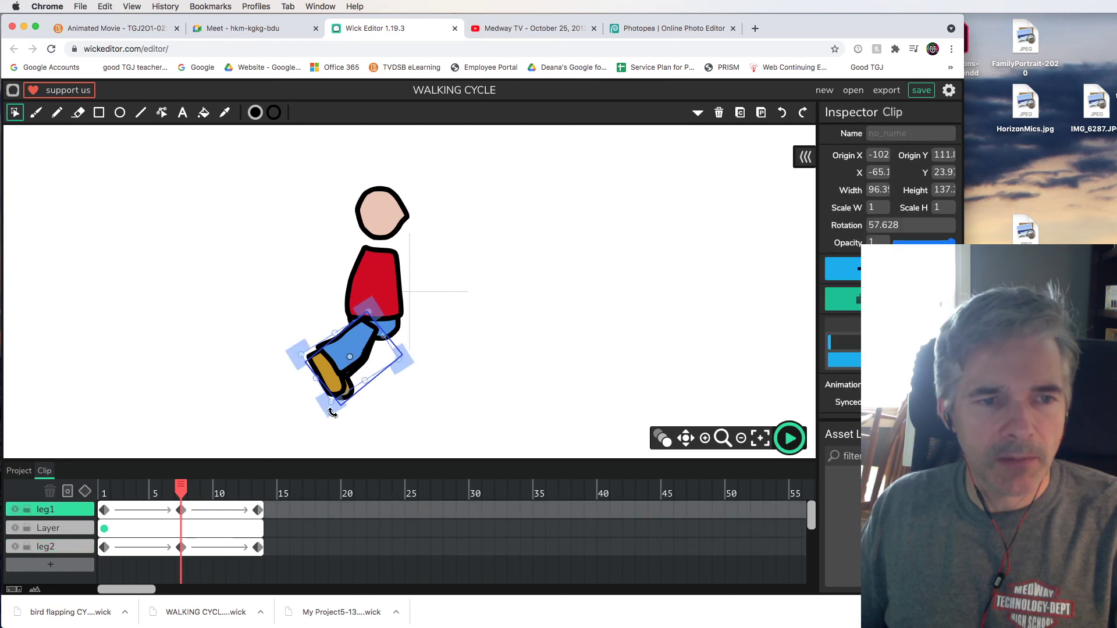
drag(332, 413, 392, 381)
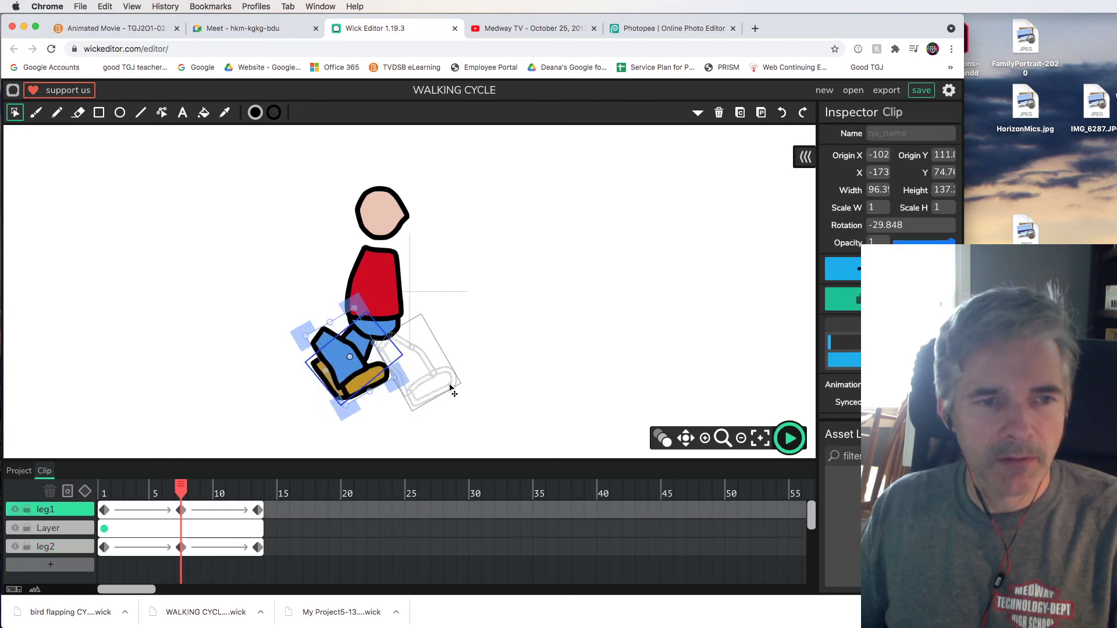
drag(446, 379, 446, 381)
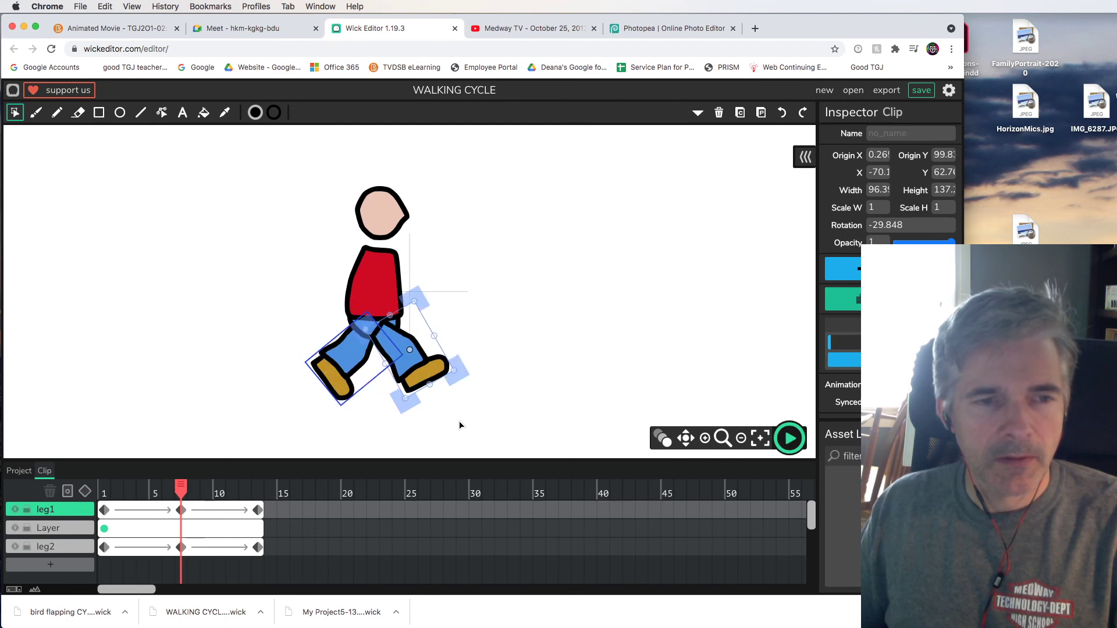
- Return to frame 1 and preview the walking cycle inside the clip, stopping the playback when done
click(166, 492)
drag(166, 491, 105, 495)
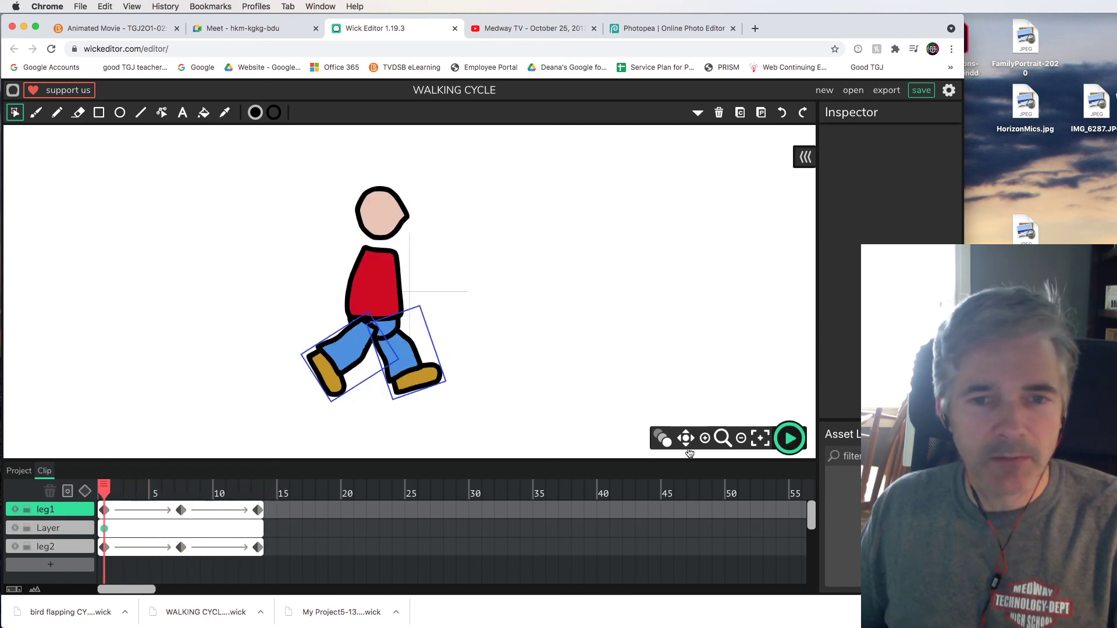
click(789, 440)
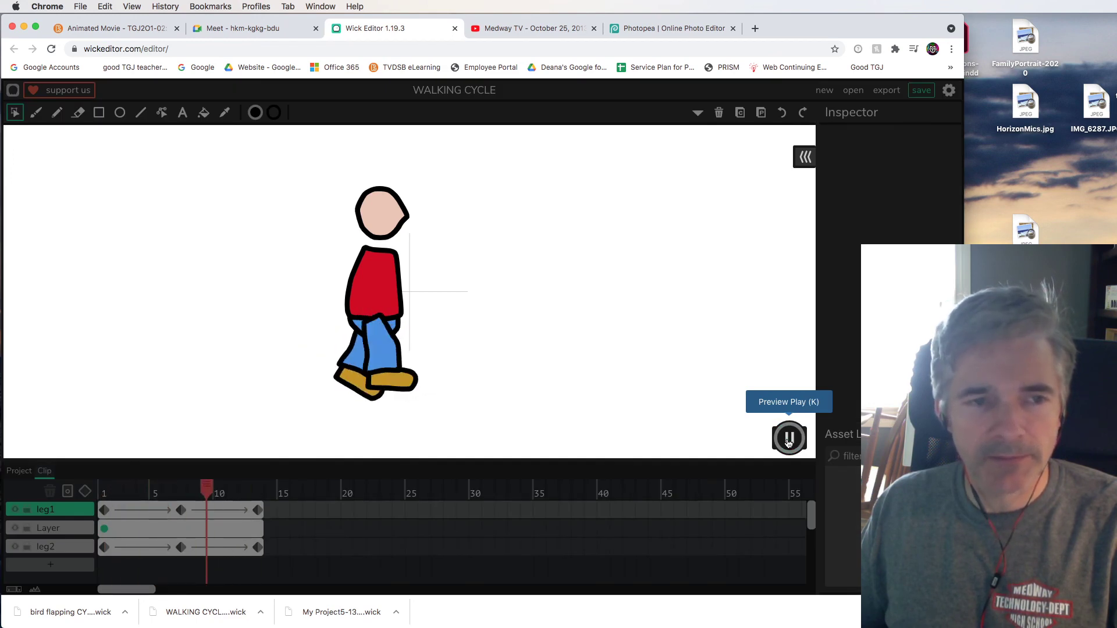
click(789, 439)
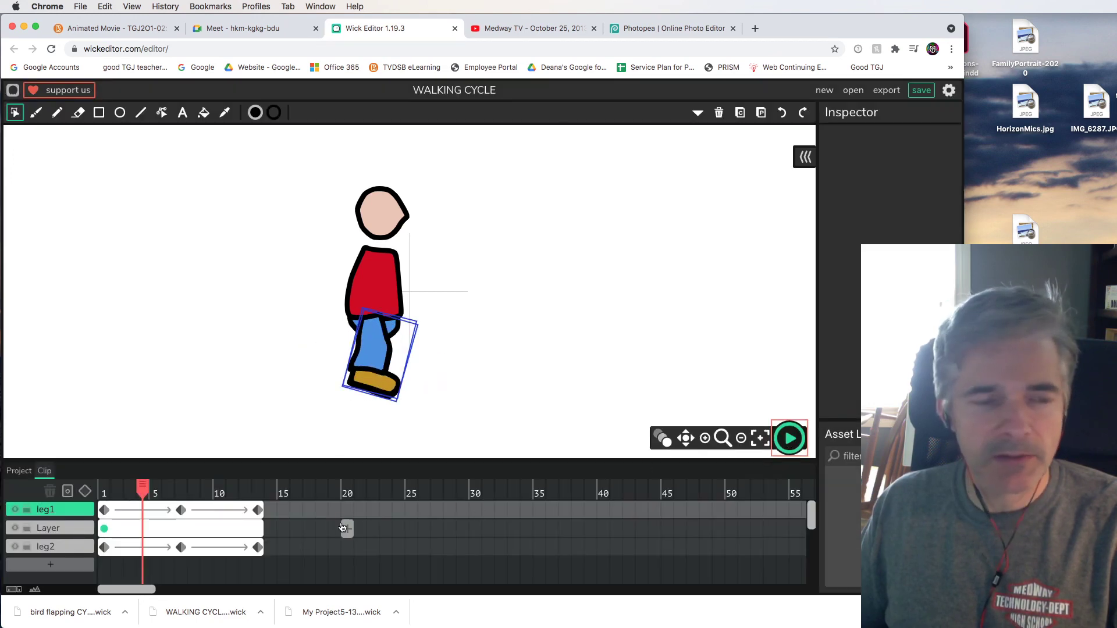
- Extend all three layers' frames to length 21 and move the last keyframes of leg1 and leg2 to frame 21
click(259, 509)
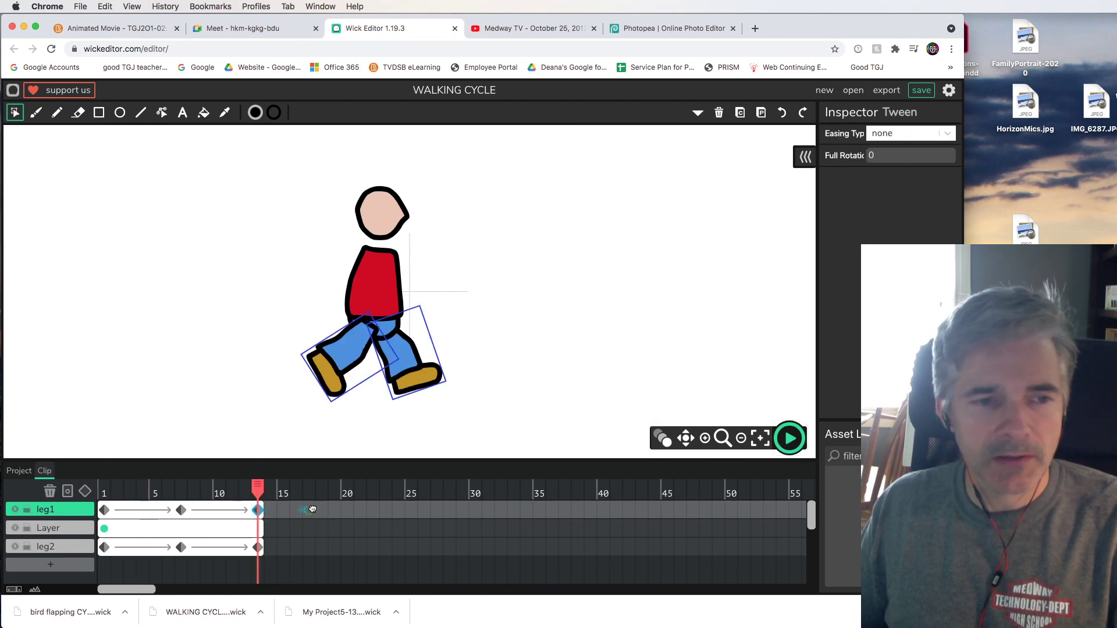
drag(259, 510, 366, 512)
drag(262, 528, 366, 529)
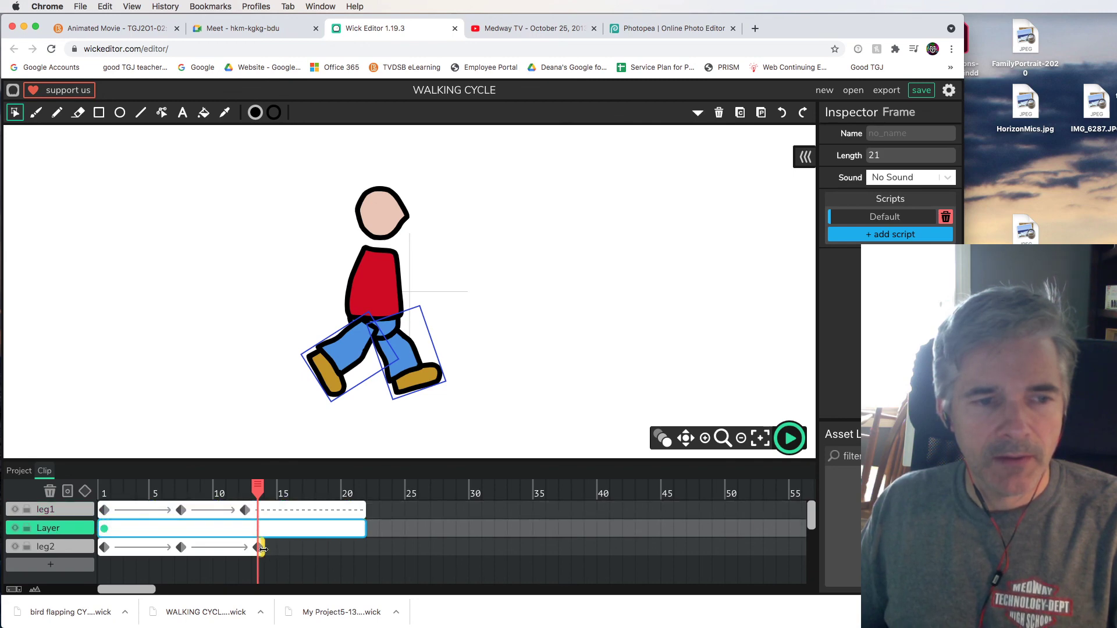
drag(262, 549, 366, 549)
drag(258, 548, 288, 549)
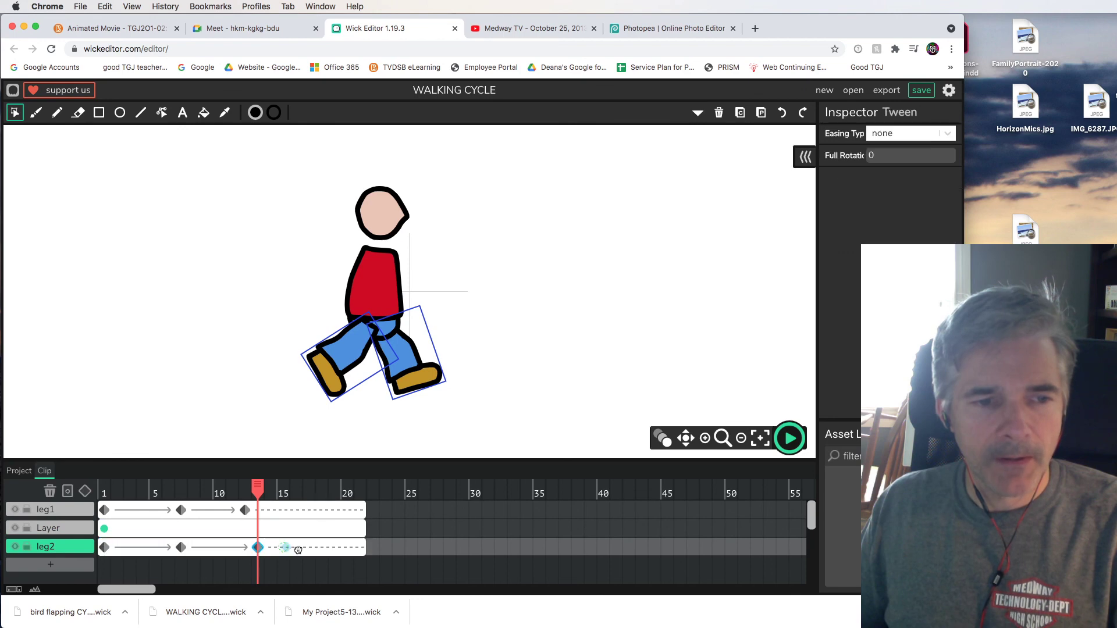
drag(358, 550, 360, 549)
drag(244, 510, 360, 510)
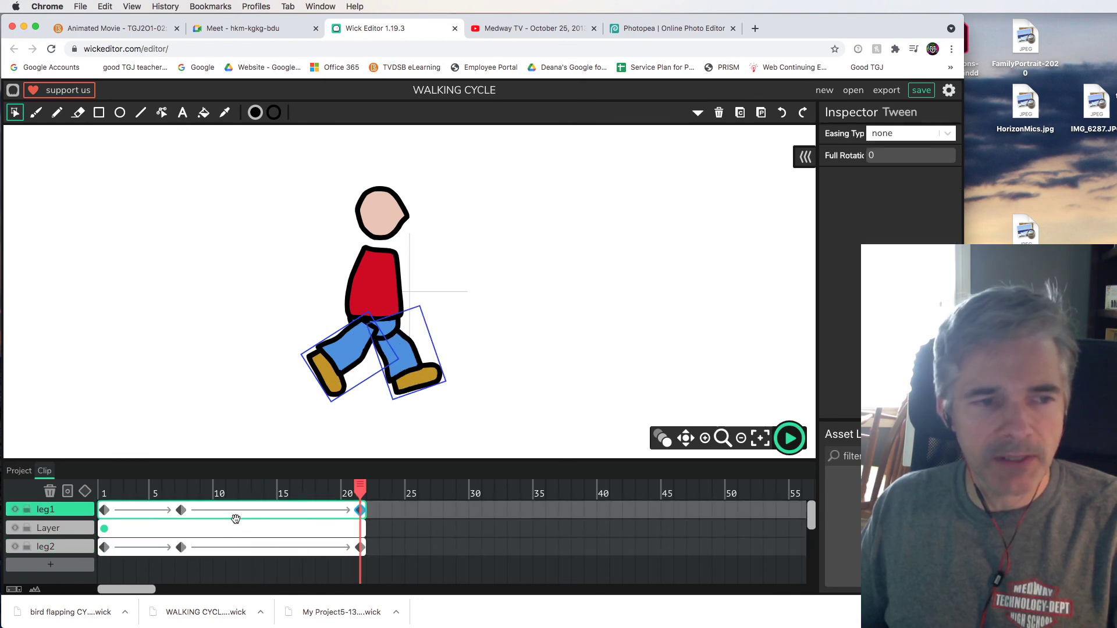
- Move the middle keyframes of leg1 and leg2 to frame 11 and preview the slower walking cycle
click(181, 510)
drag(236, 510, 233, 511)
drag(181, 548, 232, 547)
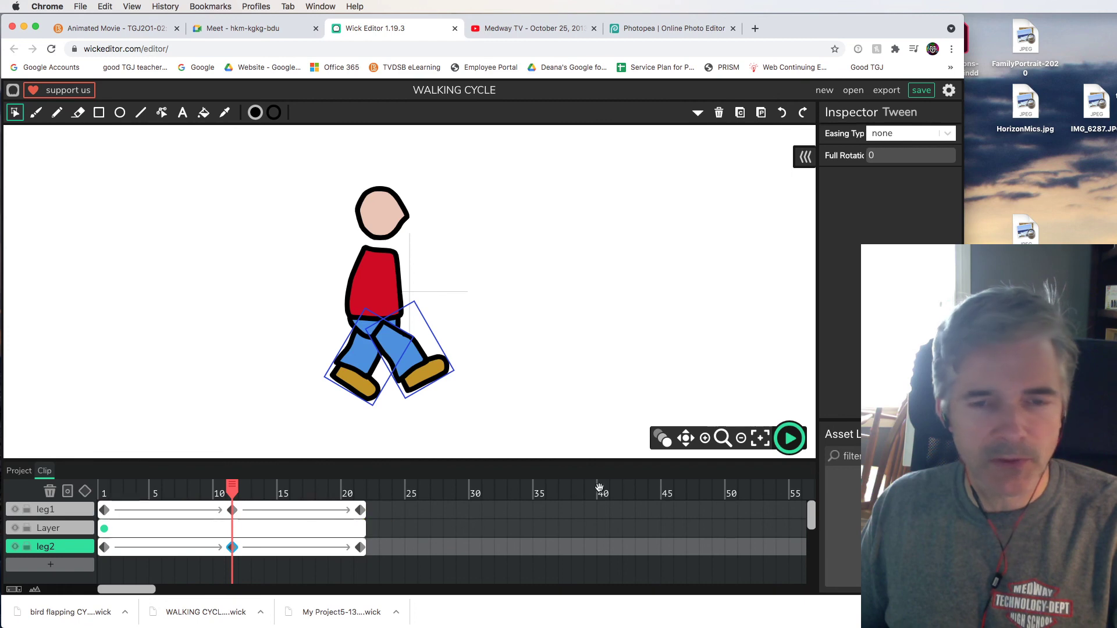
click(790, 439)
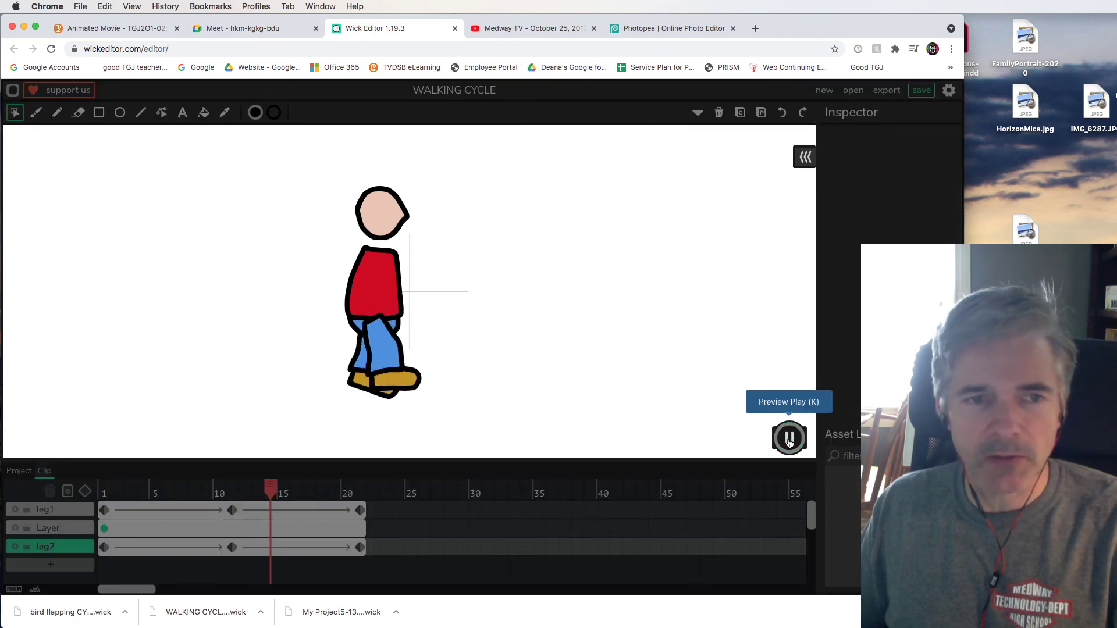
click(789, 440)
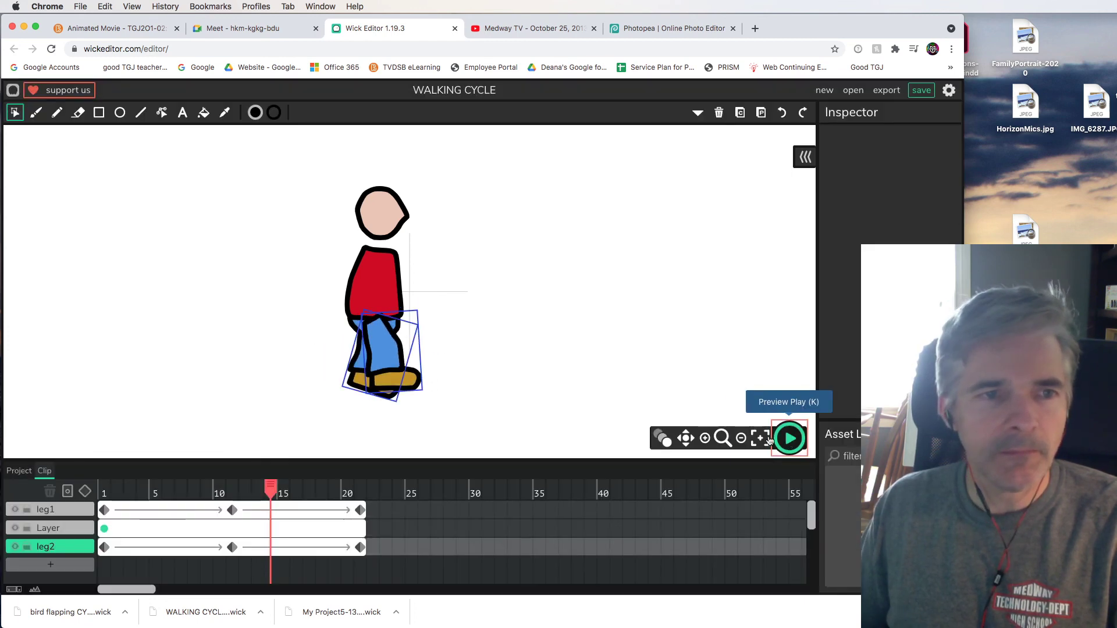
- Return to the main project timeline and place the walking clip at the canvas's left edge in frame 1
click(43, 472)
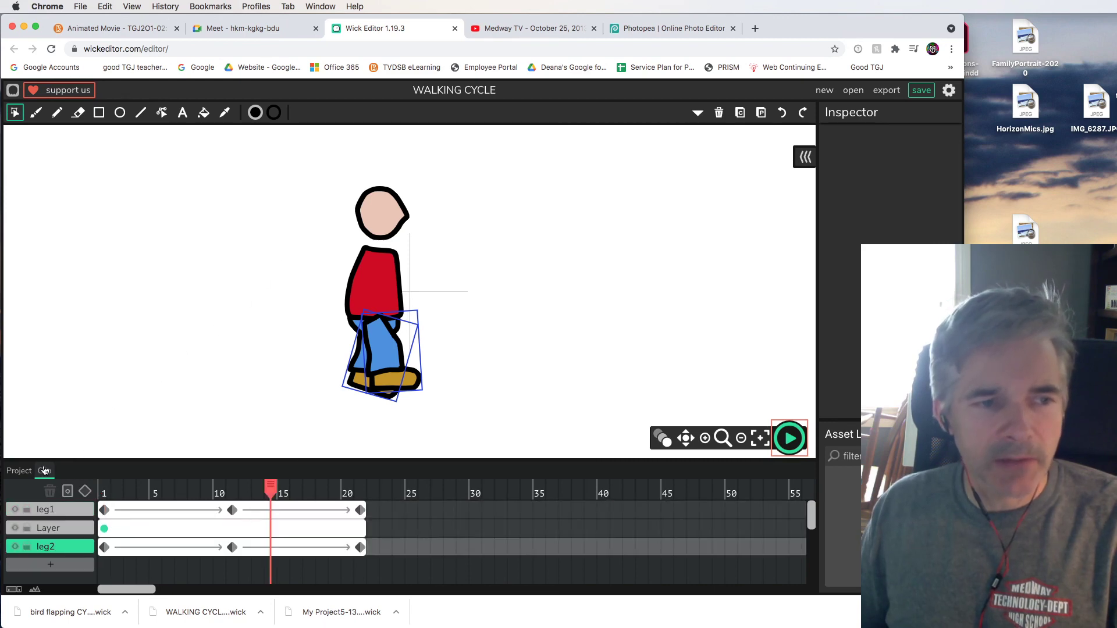
click(19, 472)
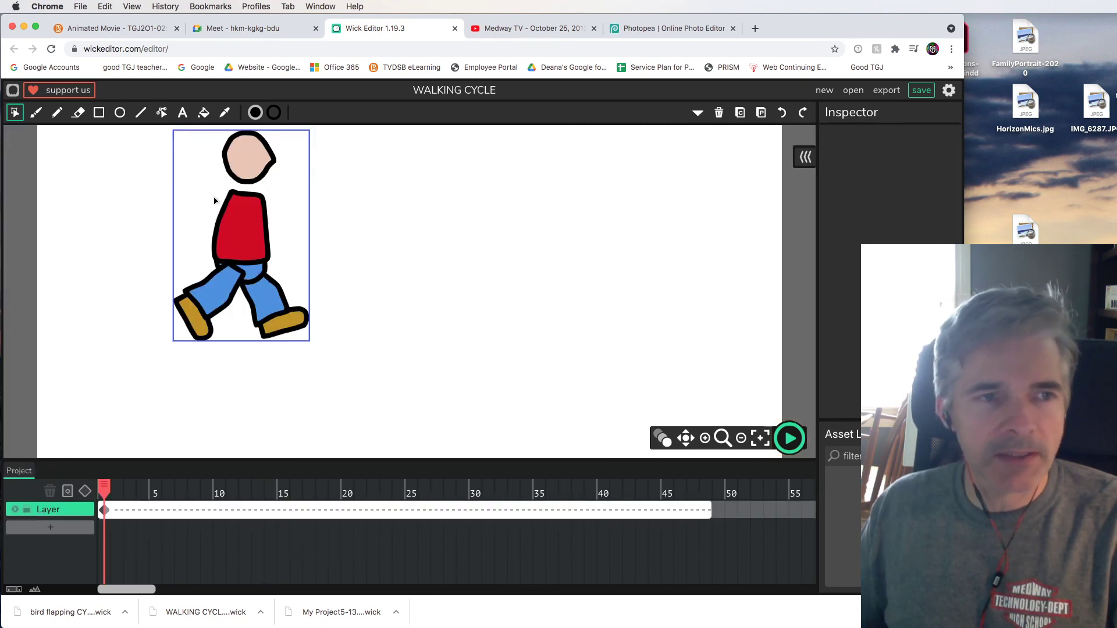
click(240, 229)
drag(260, 217, 51, 268)
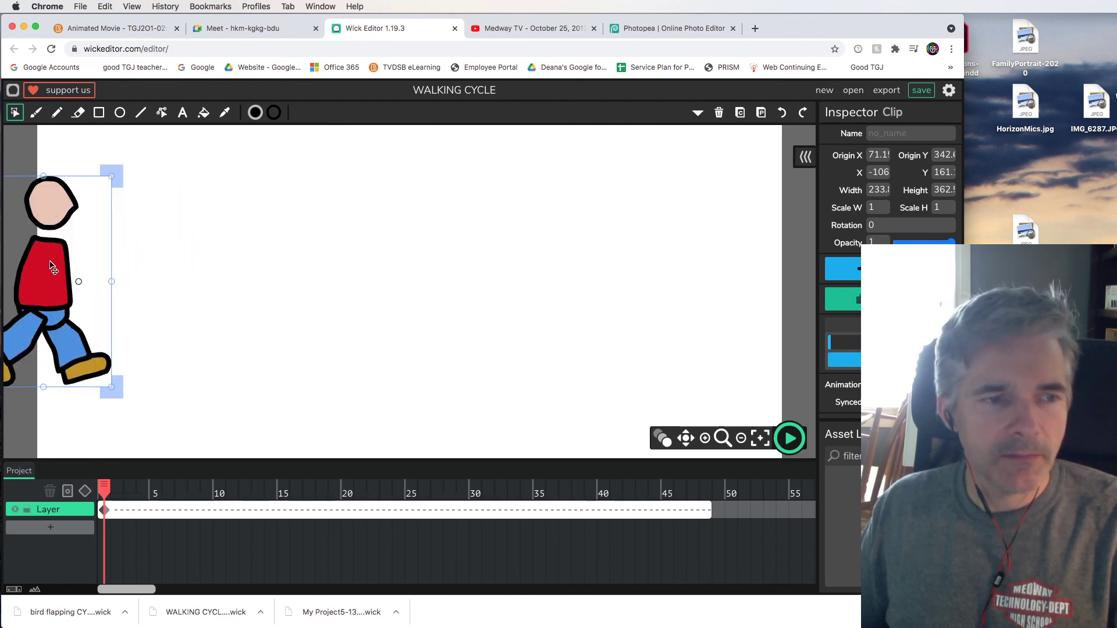
- At frame 48, move the walking clip to the canvas's right edge and play a preview of the walk
click(705, 495)
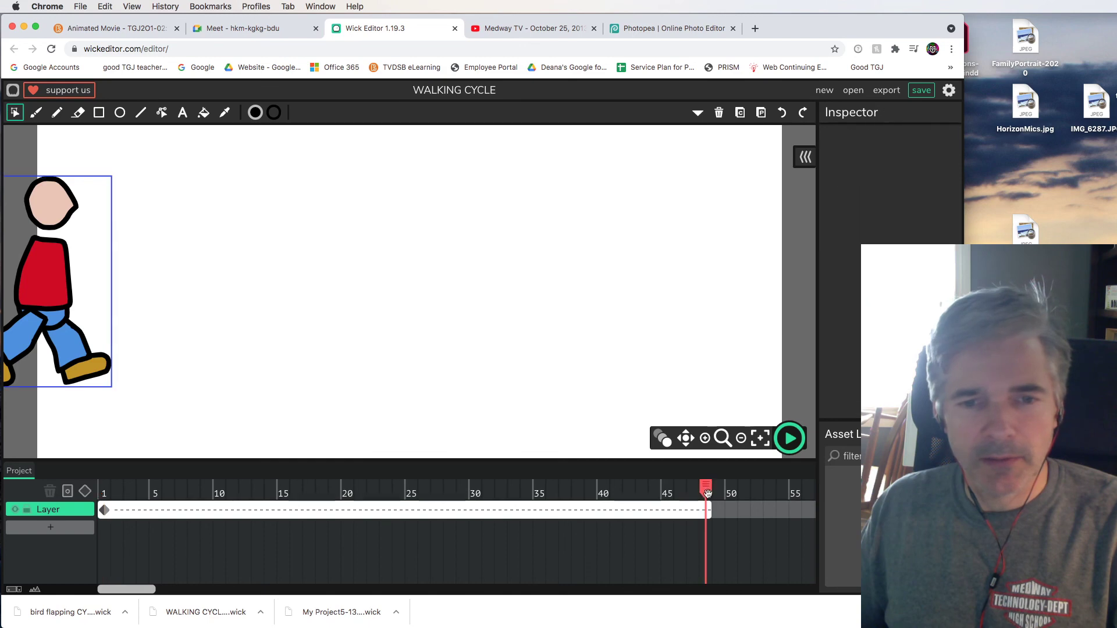
drag(39, 275, 754, 271)
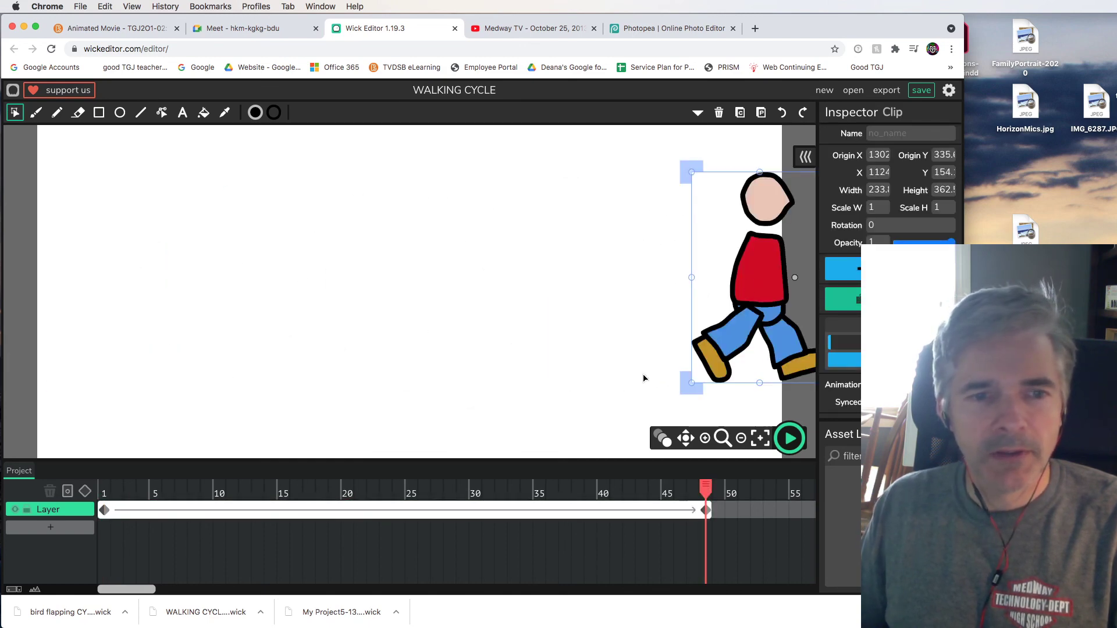
click(788, 443)
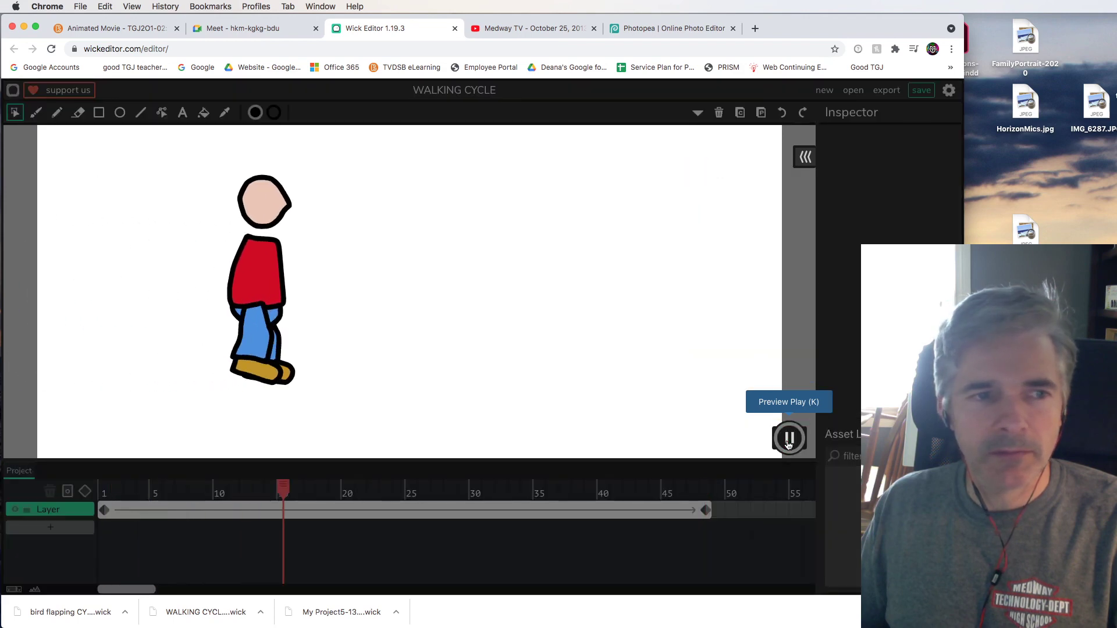